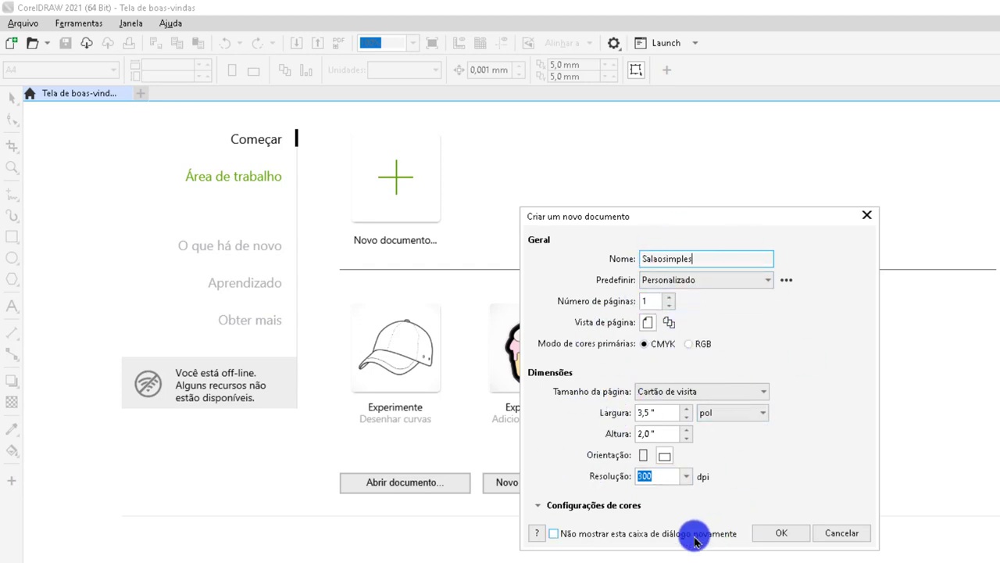
Step: Create the new Salaosimples document with the Cartão de visita page size, 3.5 by 2.0 inches, CMYK, at 300 dpi
{"action": "left_click", "coordinate": [696, 393]}
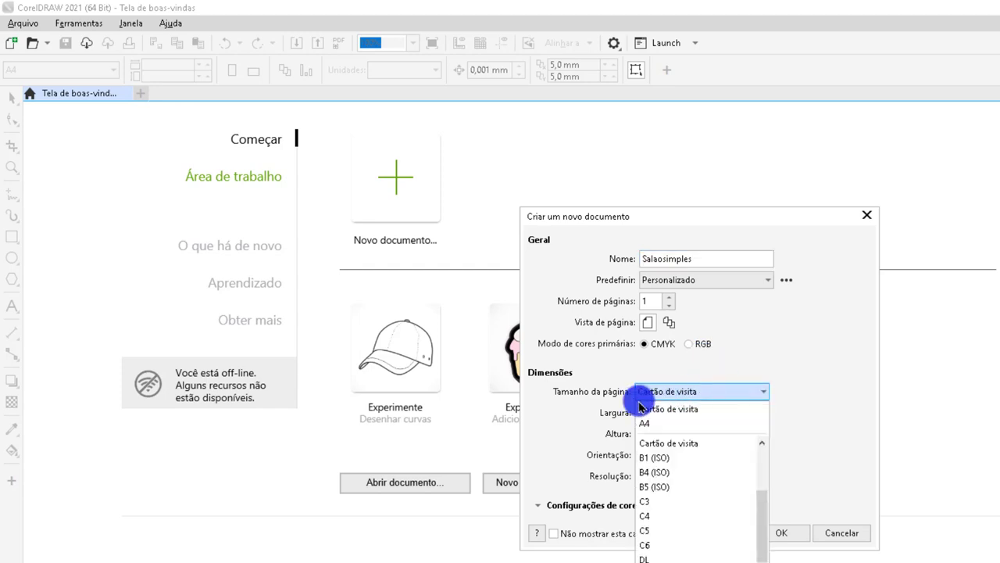
{"action": "left_click", "coordinate": [680, 445]}
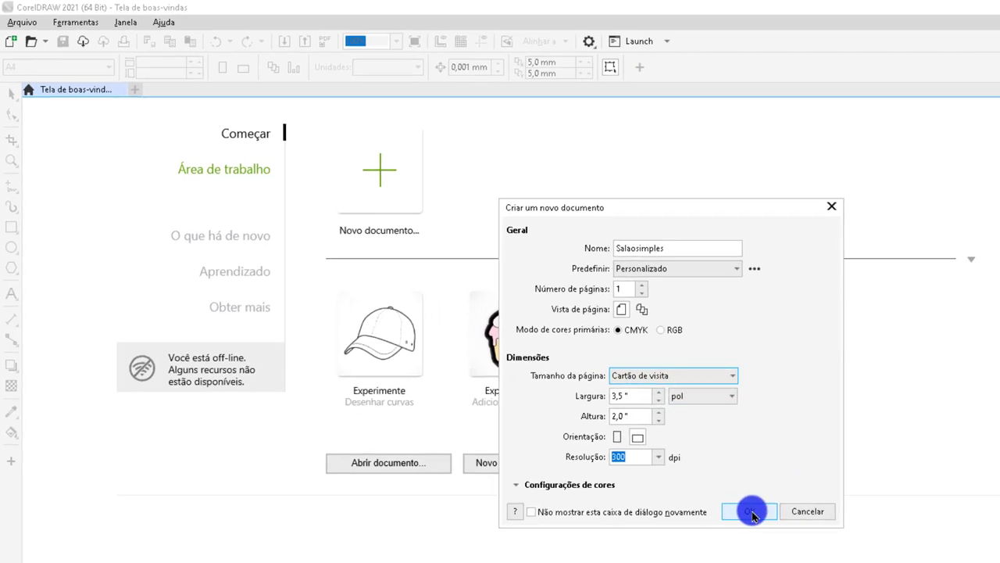
{"action": "left_click", "coordinate": [750, 512]}
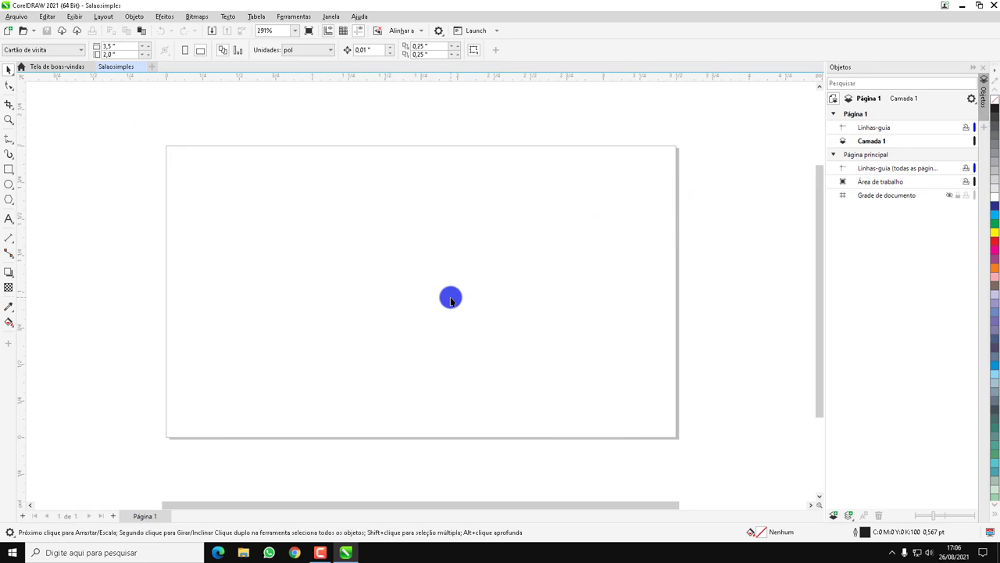
Step: Set the page background to a solid purple from the default RGB palette and apply the document options
{"action": "double_click", "coordinate": [677, 301]}
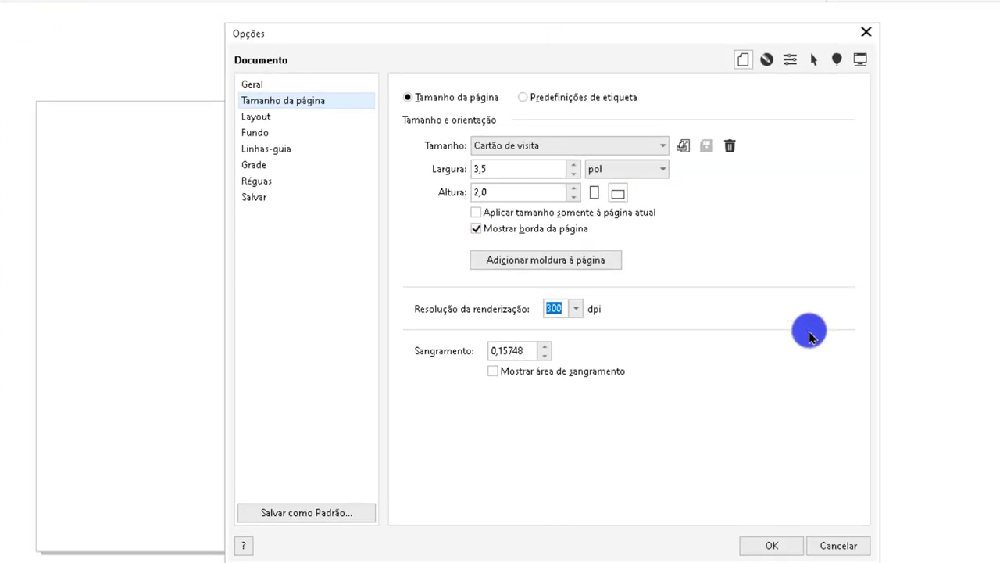
{"action": "left_click", "coordinate": [246, 131]}
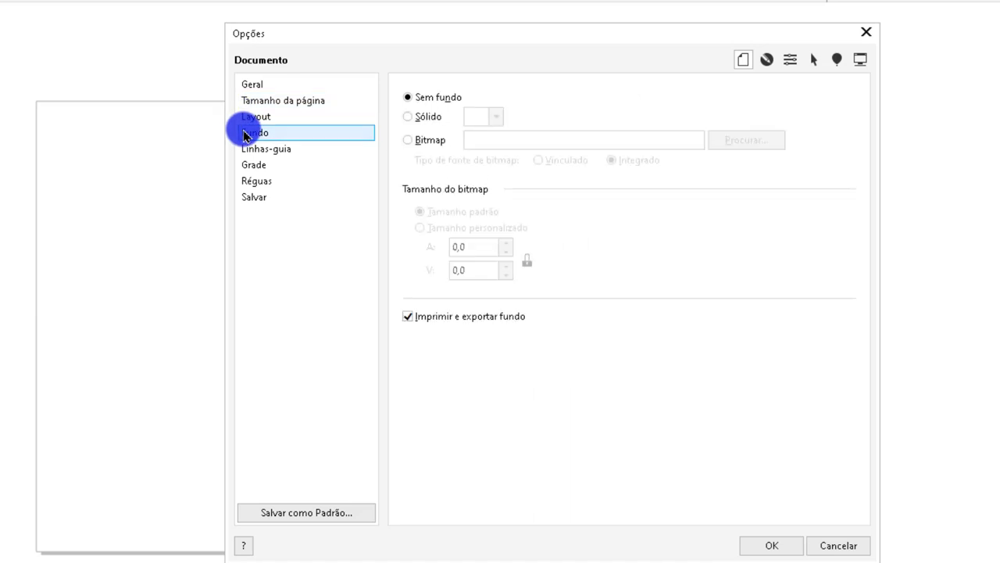
{"action": "left_click", "coordinate": [421, 117]}
{"action": "left_click", "coordinate": [497, 118]}
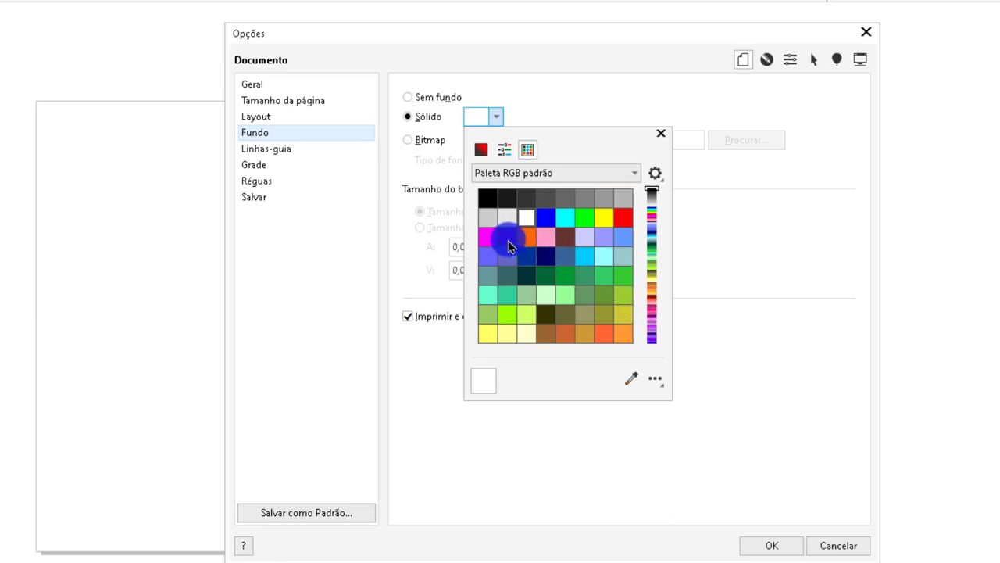
{"action": "left_click", "coordinate": [508, 242]}
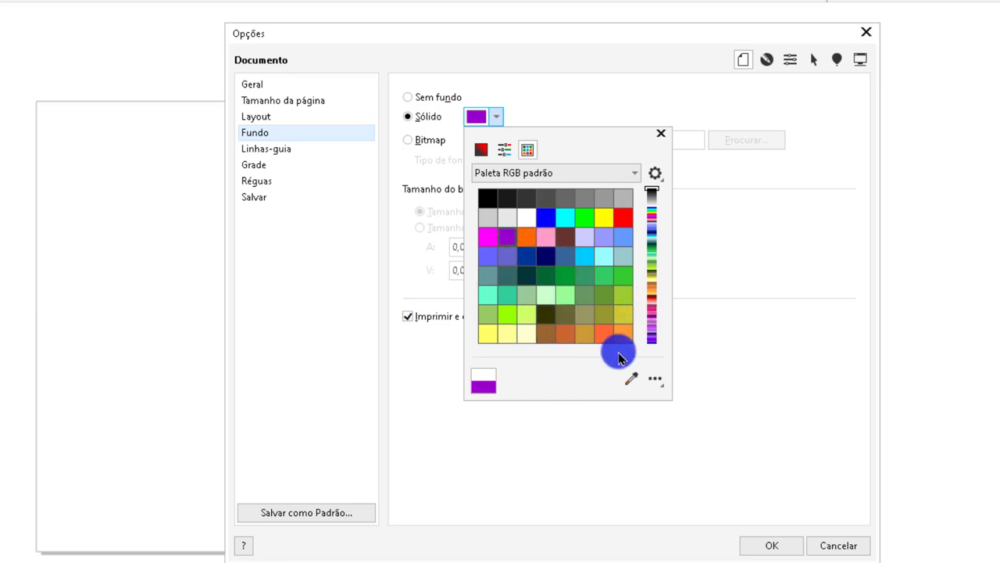
{"action": "left_click", "coordinate": [774, 326]}
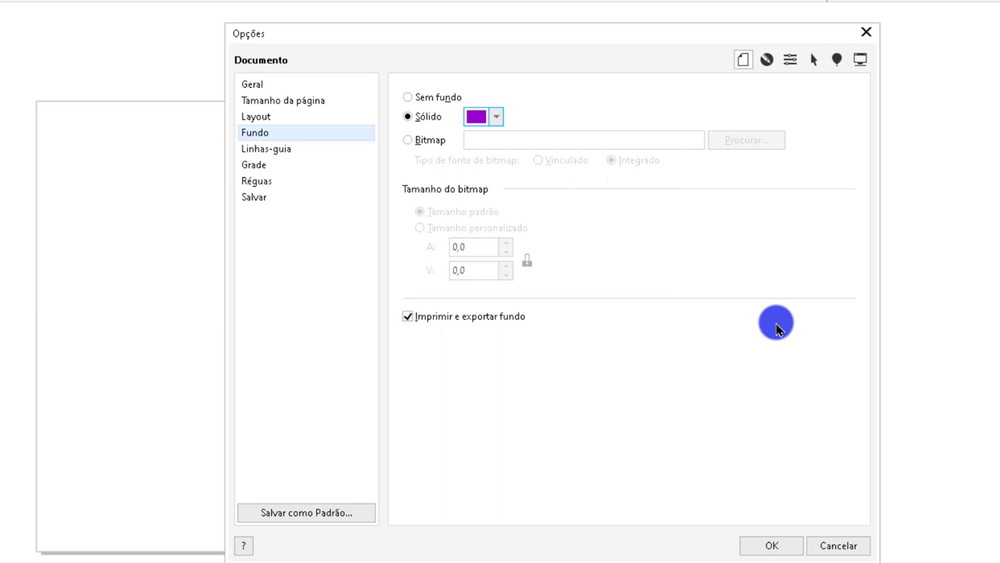
{"action": "left_click", "coordinate": [773, 542]}
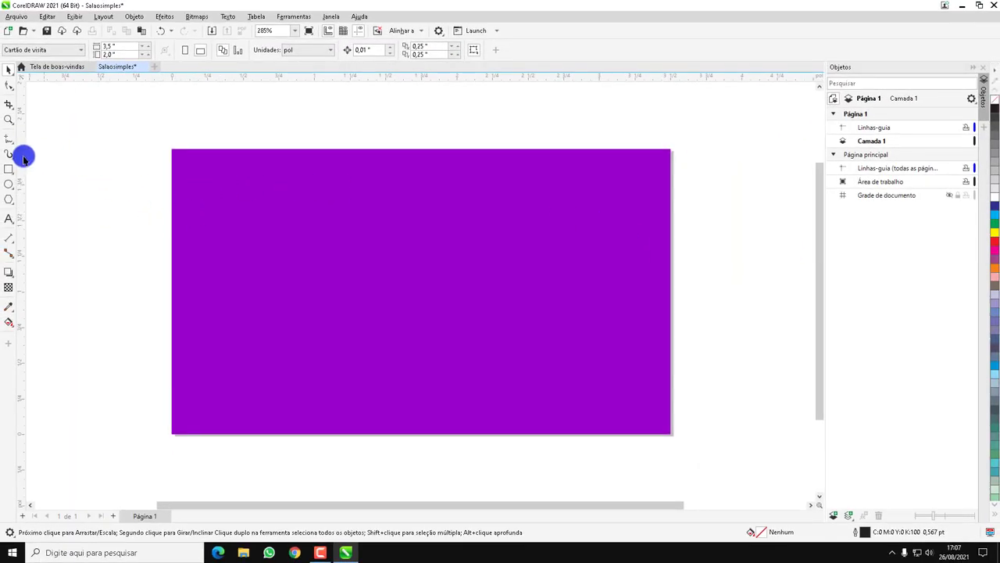
Step: Draw a rectangle about 3.33 by 0.3 inches along the card's upper edge and fill it with magenta
{"action": "left_click", "coordinate": [11, 169]}
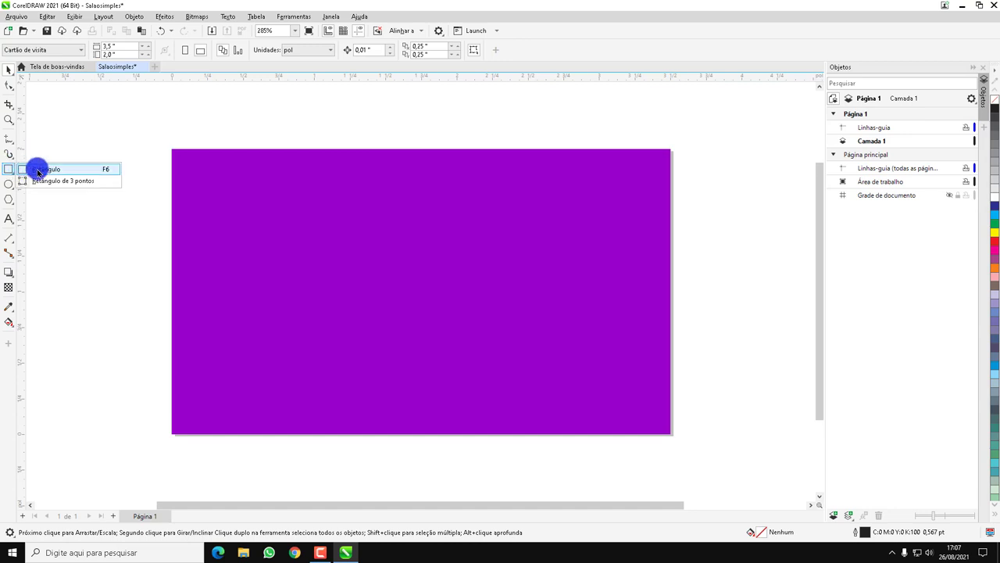
{"action": "left_click", "coordinate": [38, 166]}
{"action": "mouse_move", "coordinate": [188, 157]}
{"action": "left_mouse_down"}
{"action": "mouse_move", "coordinate": [296, 187]}
{"action": "mouse_move", "coordinate": [514, 206]}
{"action": "mouse_move", "coordinate": [661, 199]}
{"action": "left_mouse_up"}
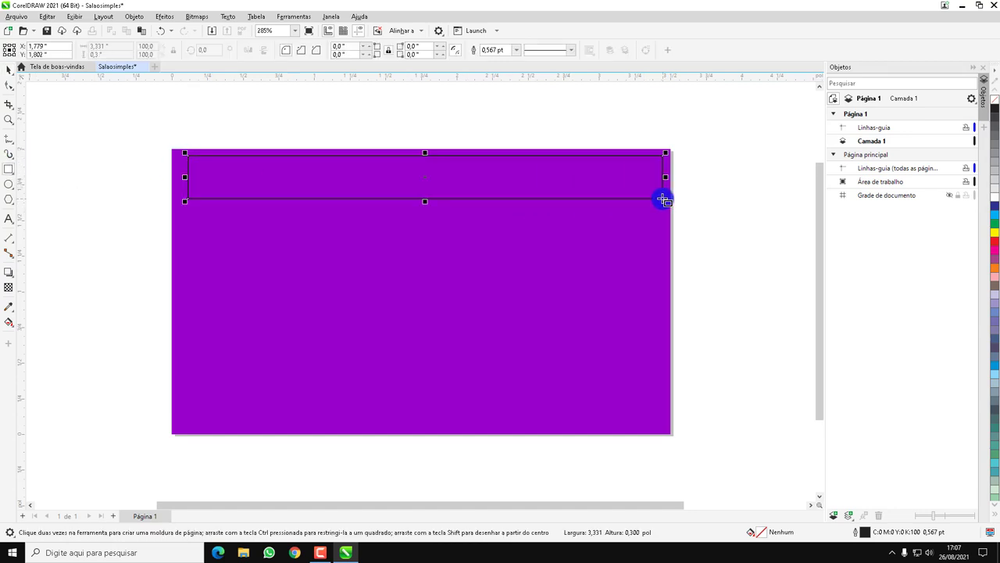
{"action": "left_click", "coordinate": [996, 252]}
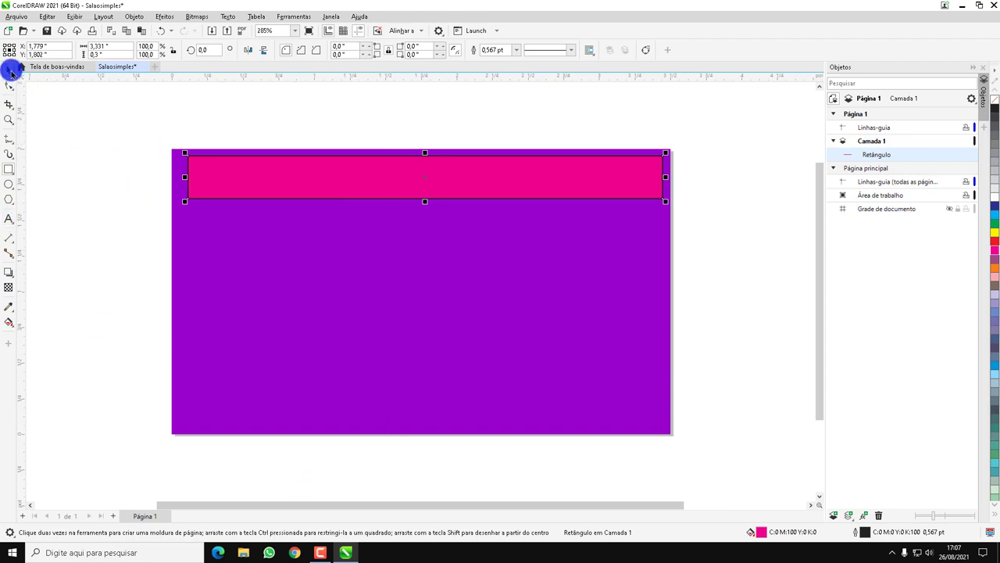
{"action": "left_click", "coordinate": [10, 70]}
{"action": "left_click", "coordinate": [77, 139]}
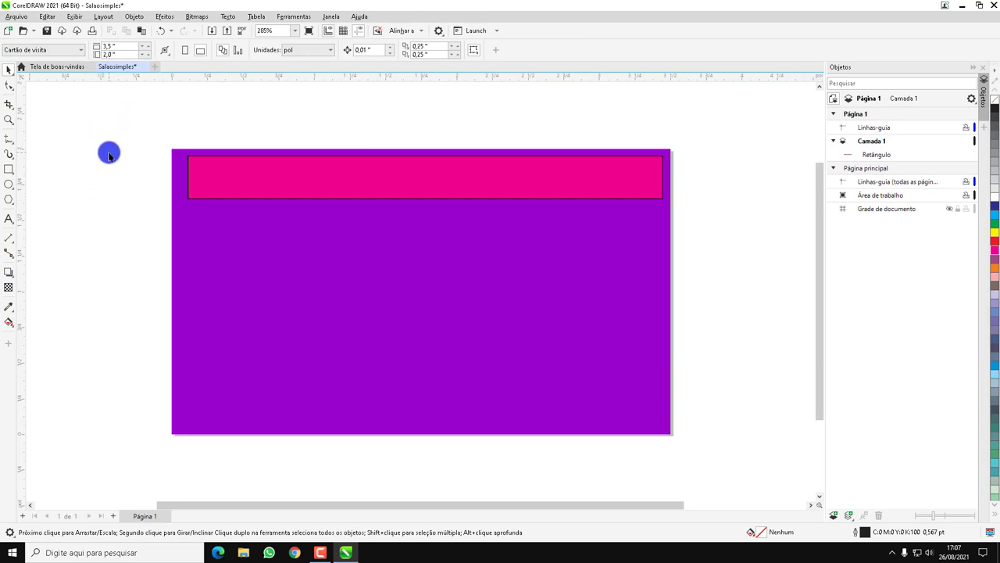
Step: Import the beleza-center-logo PNG at about 0.7 inches square and place it on the left part of the card
{"action": "left_click", "coordinate": [25, 19]}
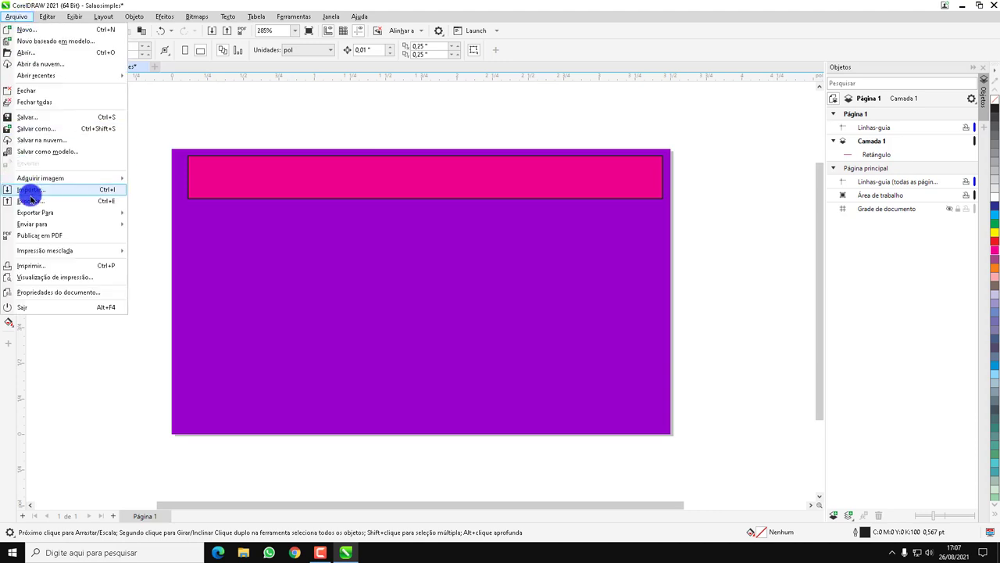
{"action": "left_click", "coordinate": [175, 121]}
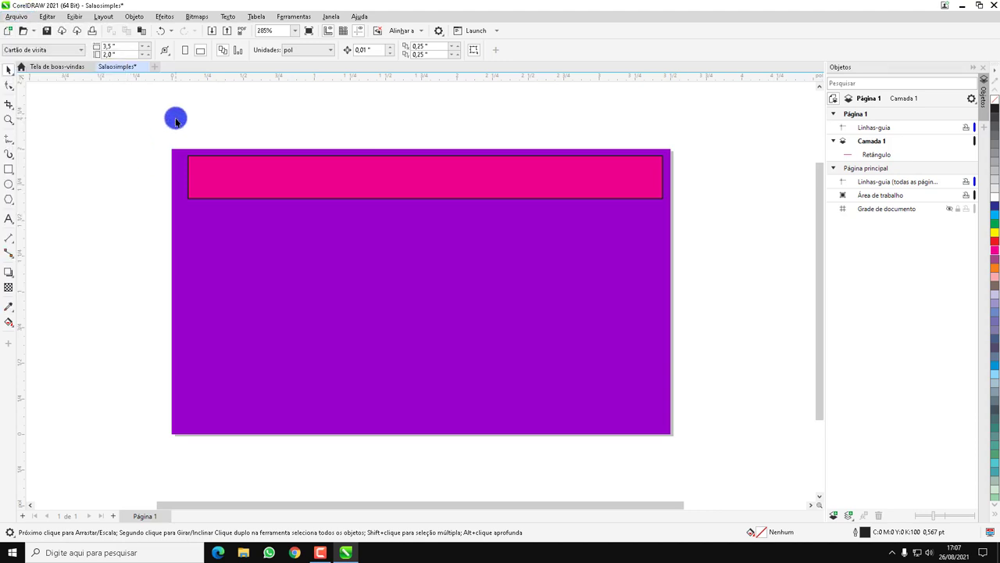
{"action": "left_click", "coordinate": [141, 102]}
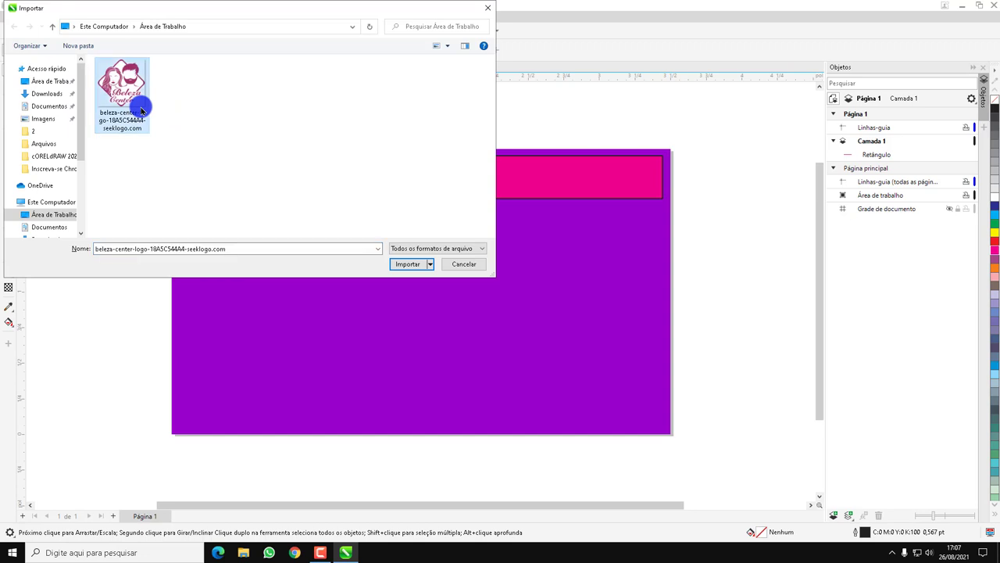
{"action": "left_click", "coordinate": [418, 263]}
{"action": "left_click", "coordinate": [250, 225]}
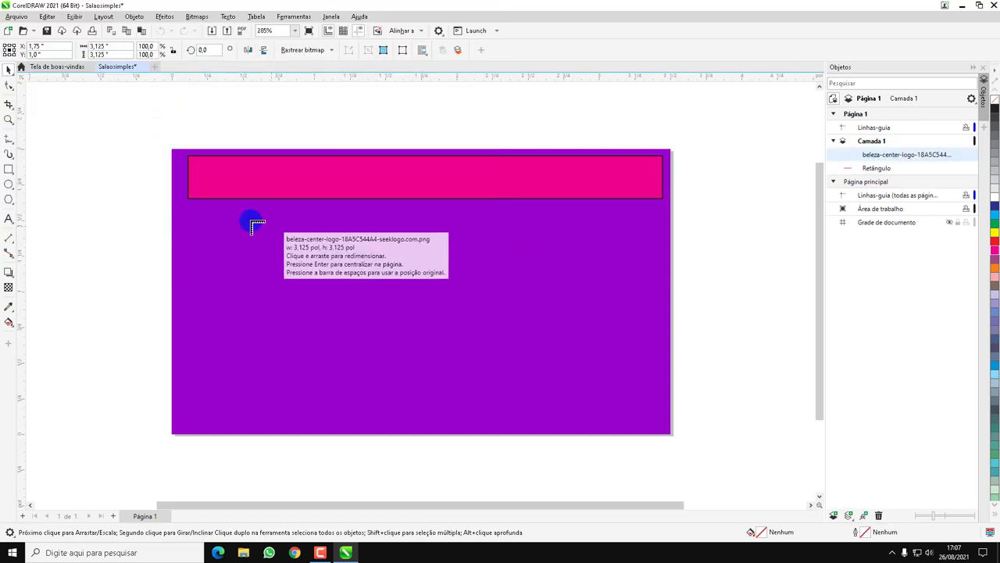
{"action": "left_click_drag", "start_coordinate": [260, 239], "coordinate": [335, 317]}
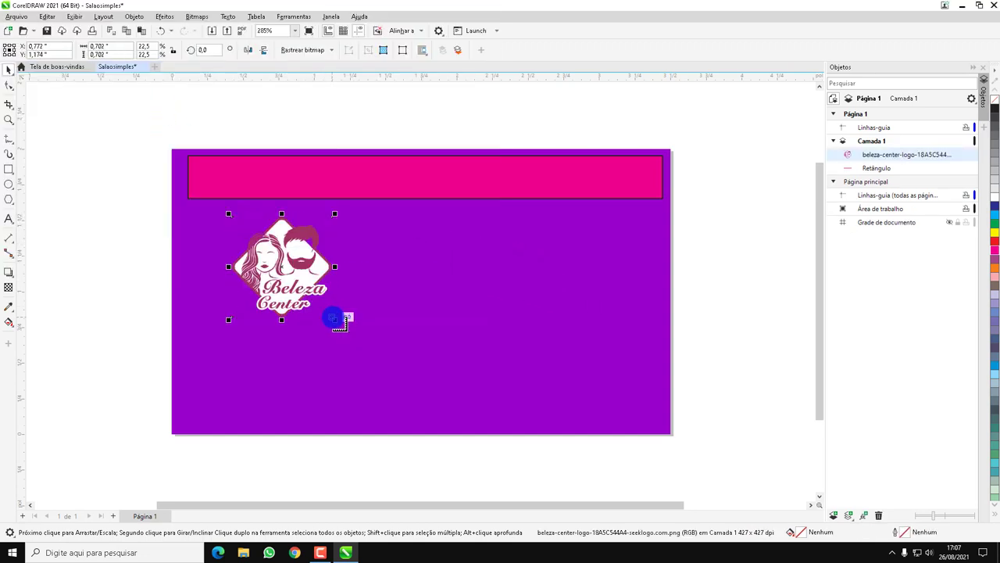
{"action": "left_click_drag", "start_coordinate": [297, 272], "coordinate": [267, 311]}
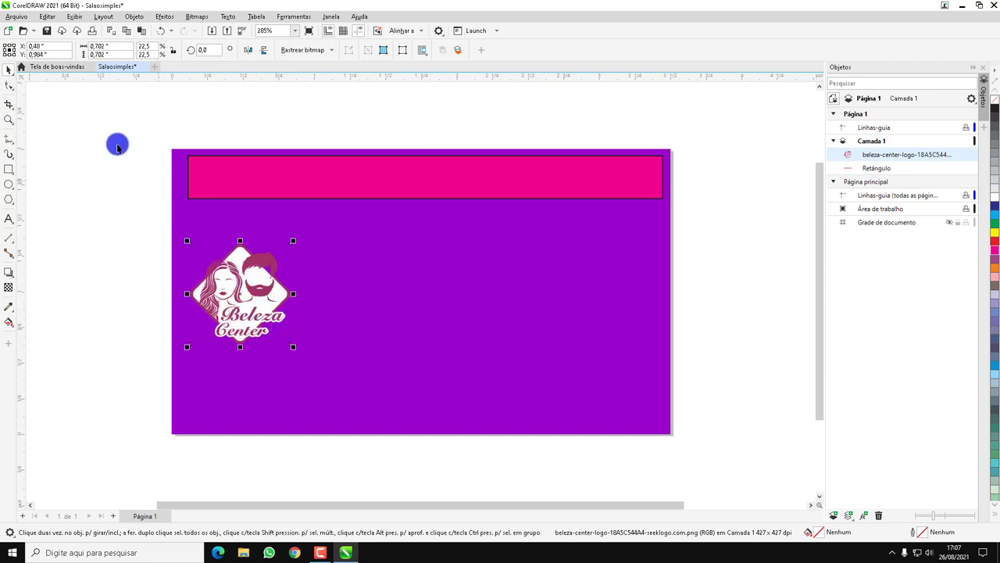
Step: Add the artistic text "SALÃO BELEZA CENTER" over the magenta rectangle
{"action": "left_click", "coordinate": [15, 221]}
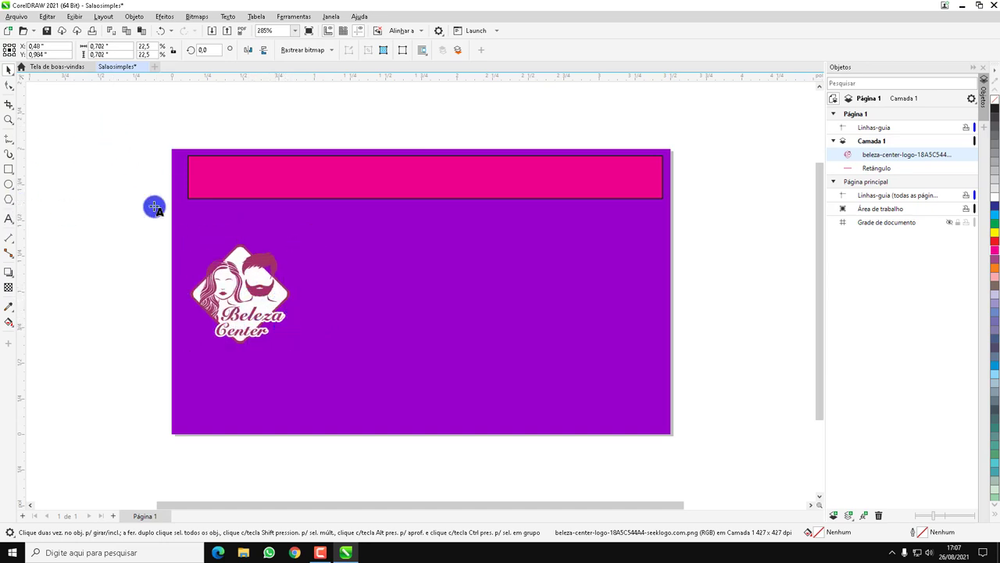
{"action": "left_click", "coordinate": [217, 176]}
{"action": "type", "text": "SAL"}
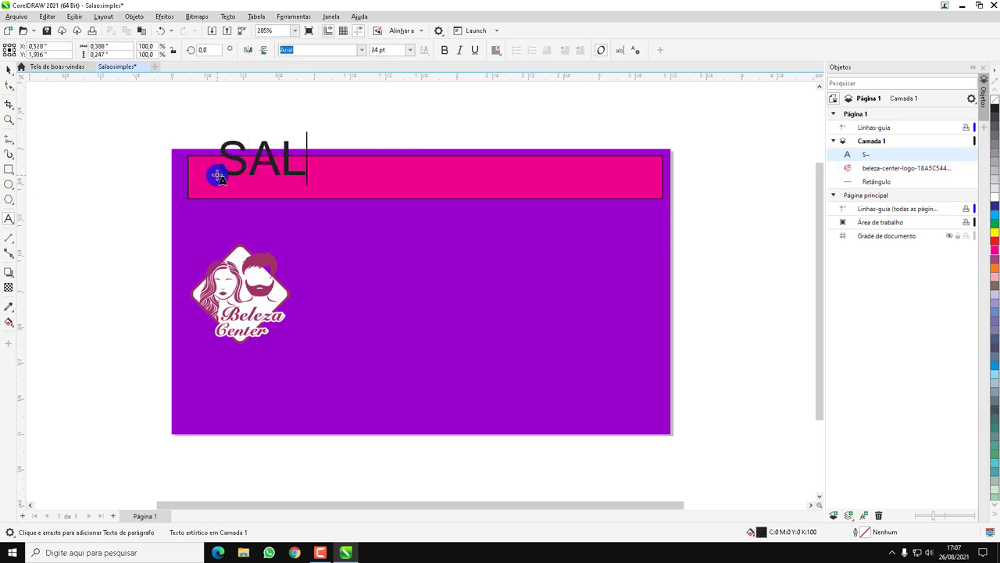
{"action": "type", "text": "ÃO"}
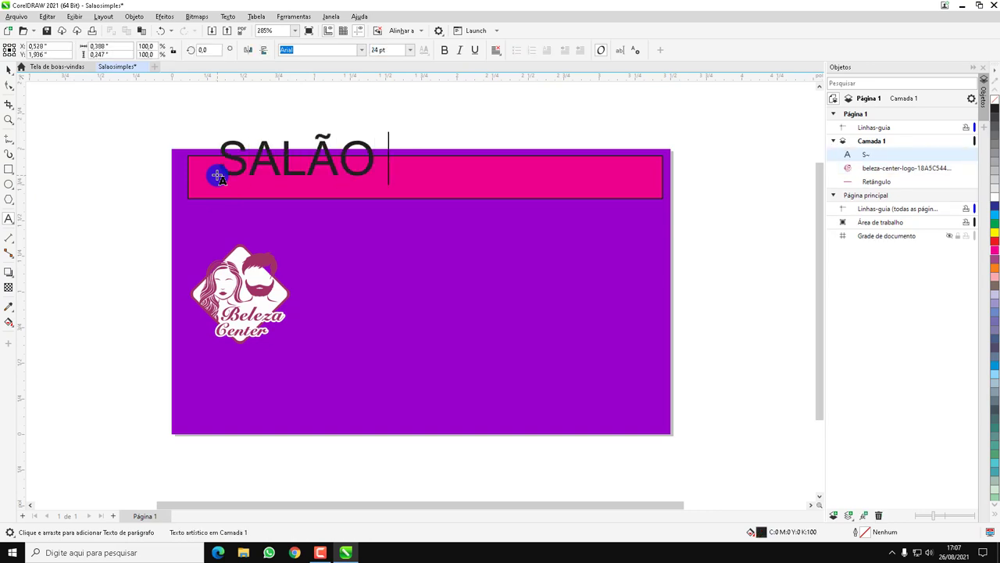
{"action": "type", "text": " BE"}
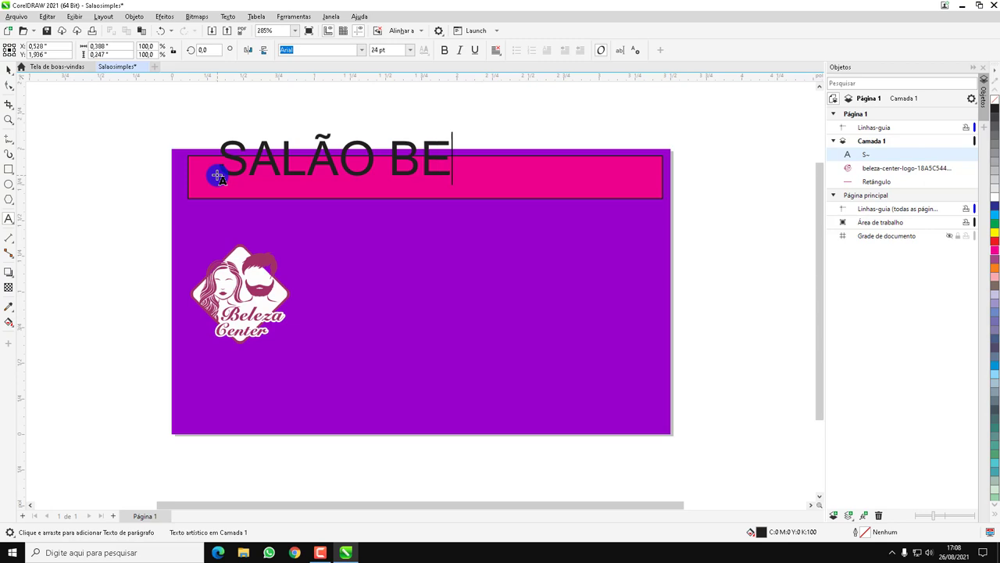
{"action": "type", "text": "LEZA CENT"}
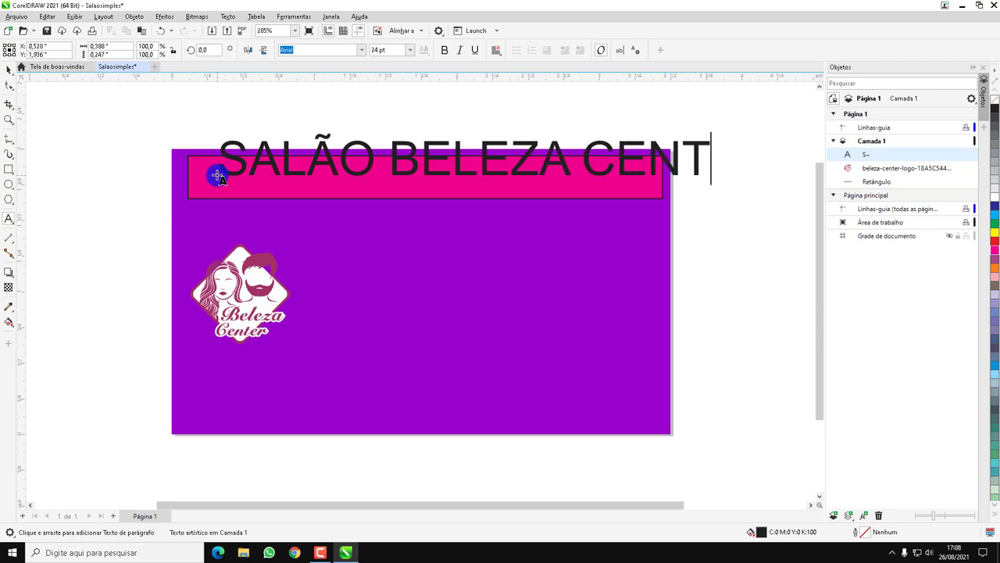
{"action": "type", "text": "ER"}
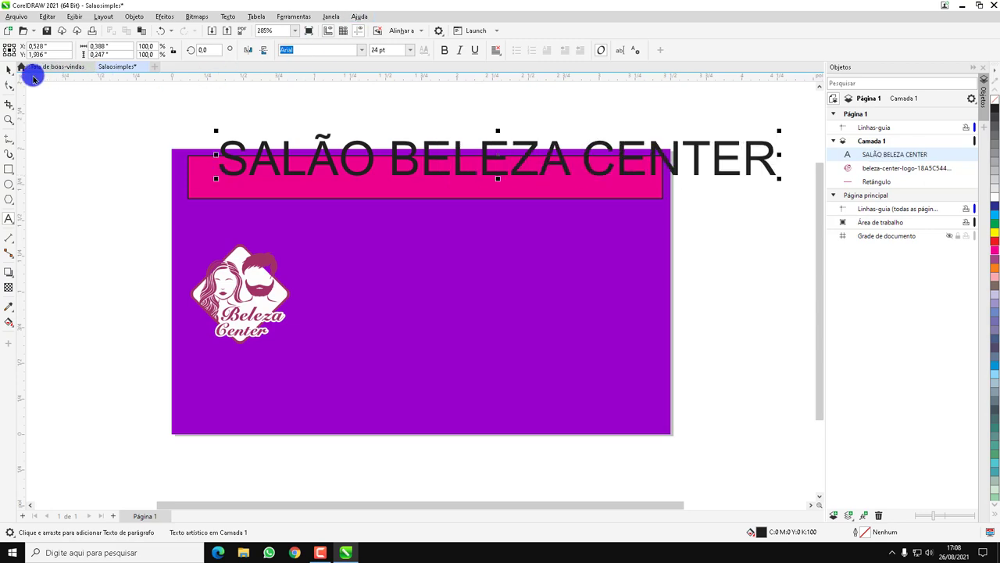
{"action": "left_click", "coordinate": [9, 69]}
Step: Format the title as white 16 pt Arial Rounded MT Bold and position it inside the magenta rectangle
{"action": "left_click", "coordinate": [410, 49]}
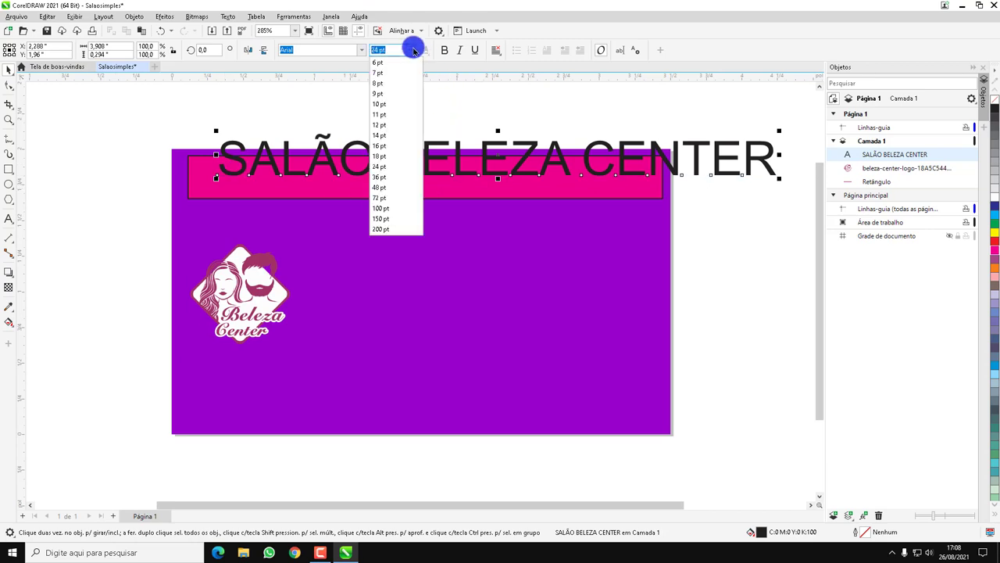
{"action": "left_click", "coordinate": [386, 146]}
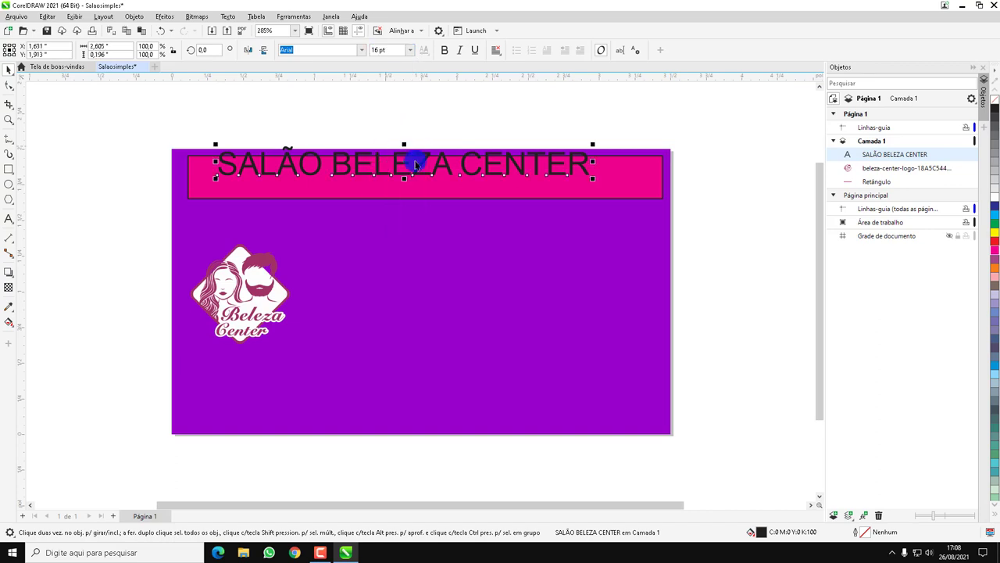
{"action": "left_click", "coordinate": [992, 201]}
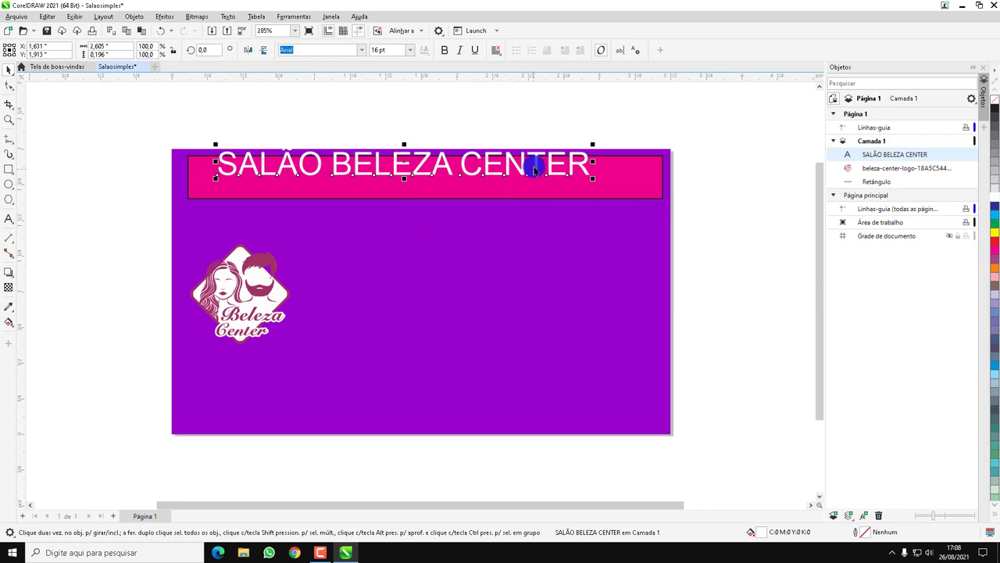
{"action": "left_click", "coordinate": [364, 50]}
{"action": "left_click", "coordinate": [349, 85]}
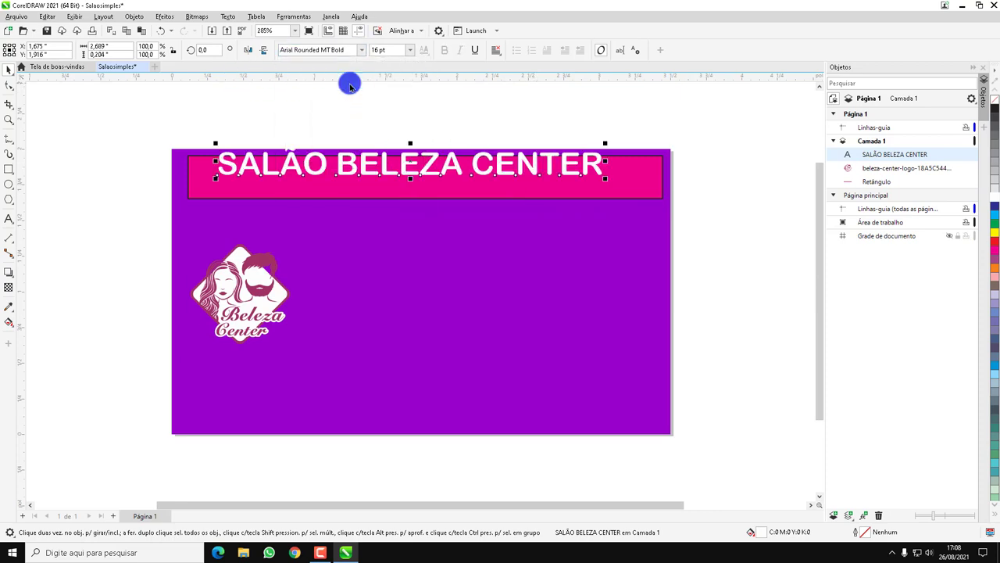
{"action": "left_click_drag", "start_coordinate": [452, 167], "coordinate": [459, 180]}
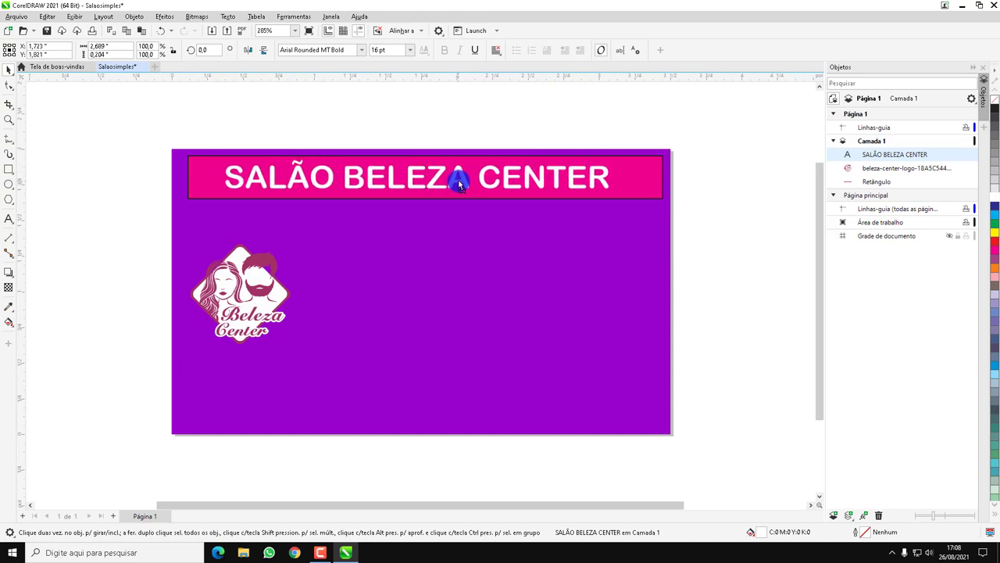
{"action": "left_click", "coordinate": [676, 295]}
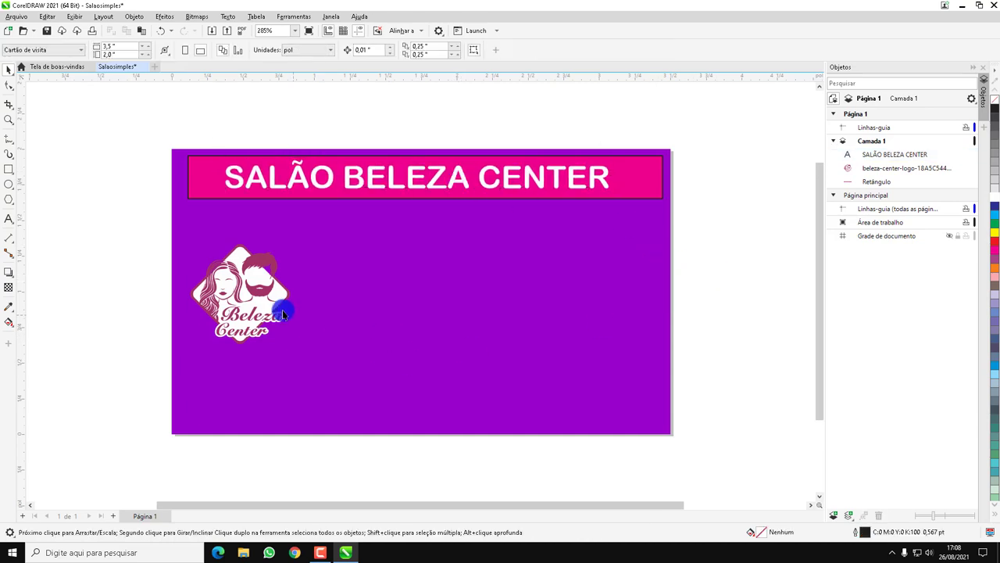
Step: Reposition the logo near the card's left edge at mid-height, centred at about X 0.4 and Y 1.03 inches
{"action": "left_click", "coordinate": [269, 303]}
{"action": "left_click_drag", "start_coordinate": [268, 304], "coordinate": [261, 325]}
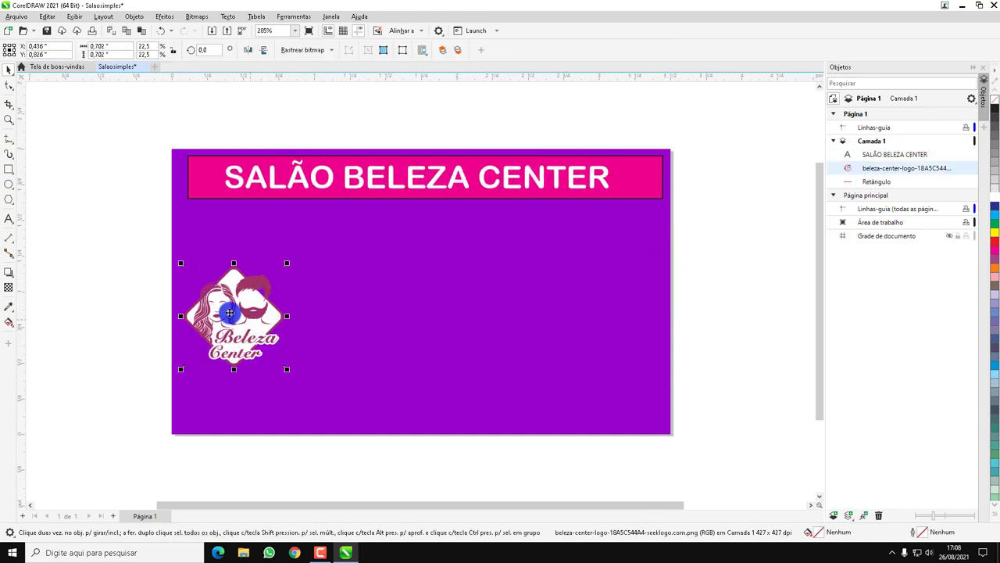
{"action": "left_click", "coordinate": [82, 230]}
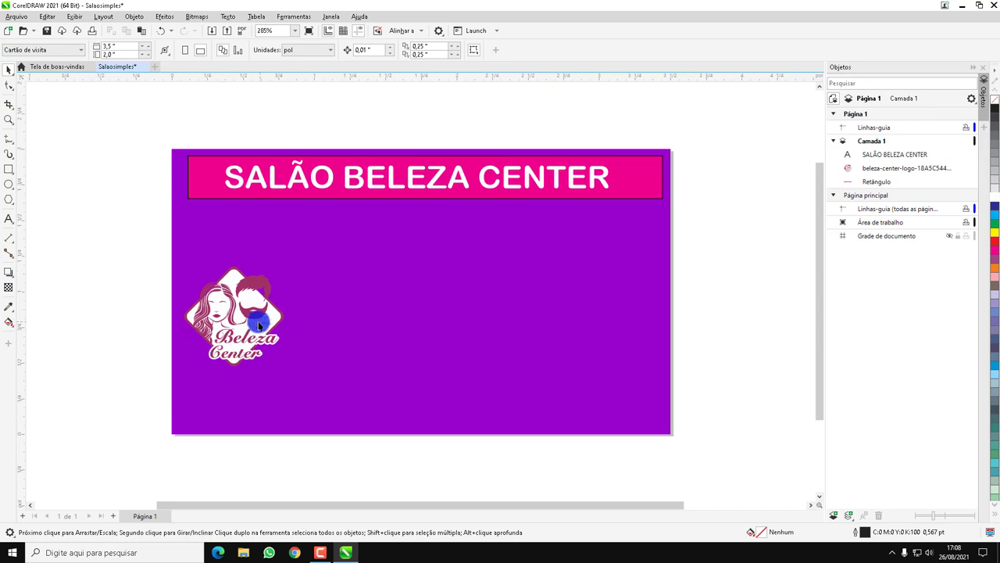
{"action": "left_click_drag", "start_coordinate": [261, 322], "coordinate": [256, 294]}
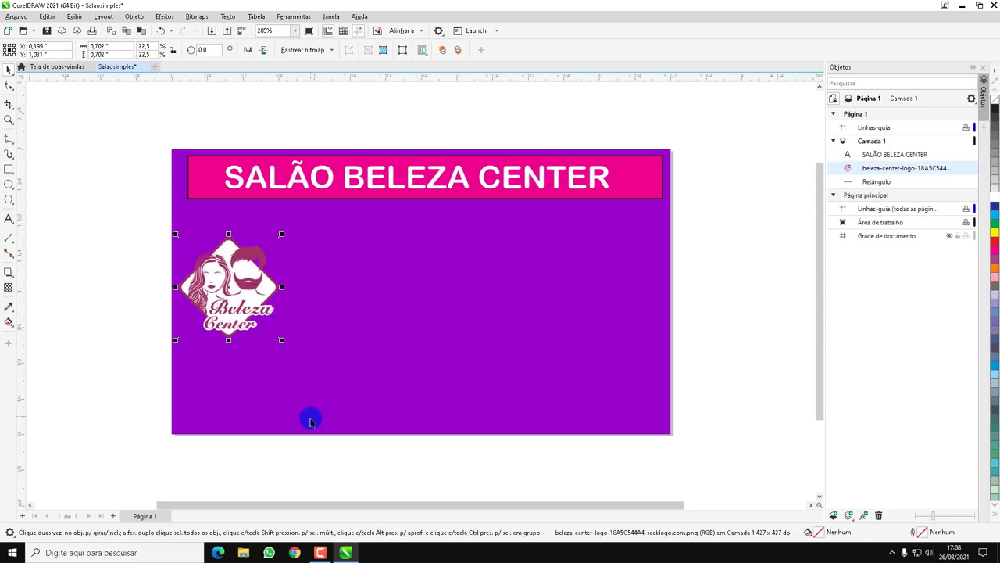
{"action": "left_click", "coordinate": [43, 202]}
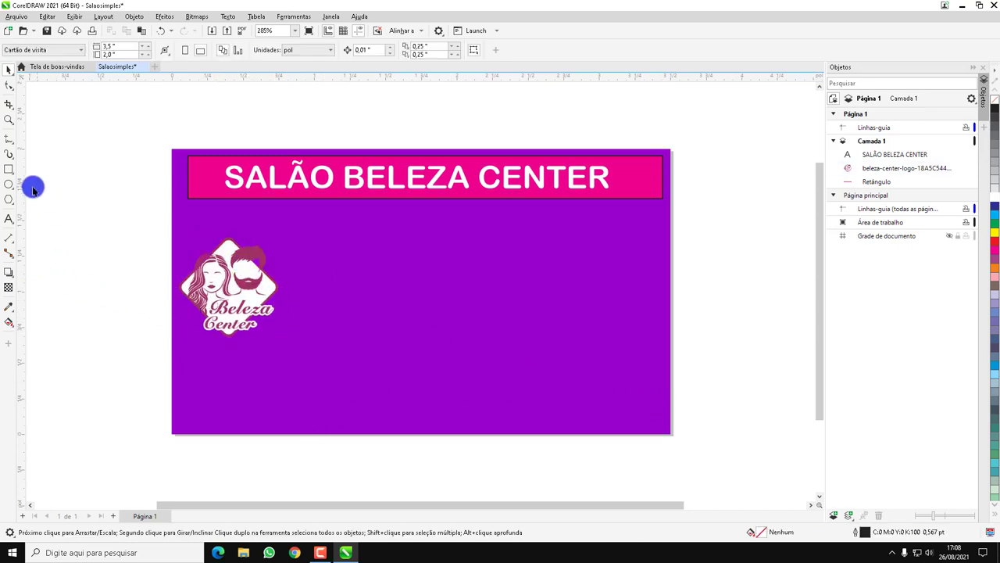
Step: Draw a horizontal ellipse about 4.12 by 1.05 inches across the lower part of the card and fill it magenta
{"action": "left_click", "coordinate": [7, 185]}
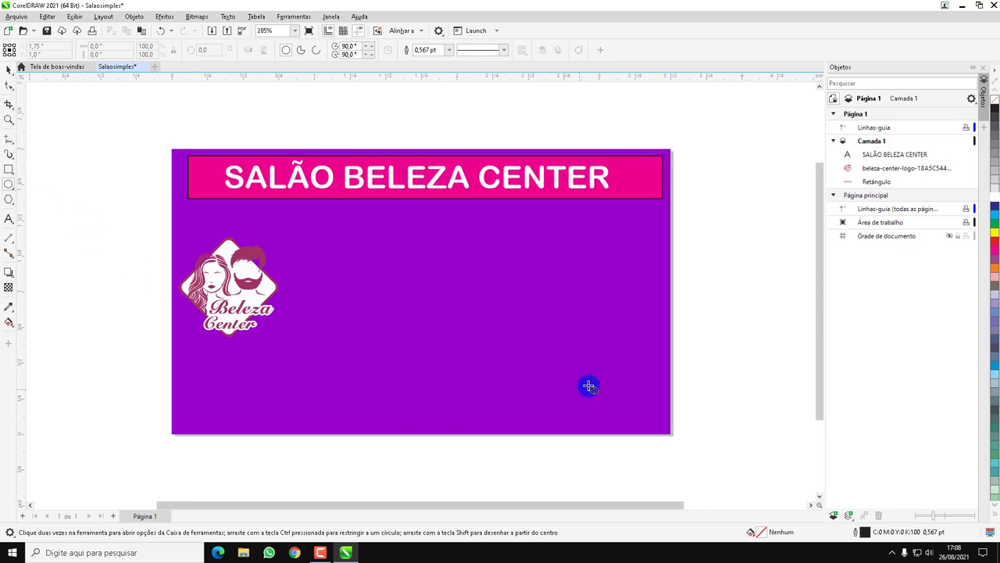
{"action": "mouse_move", "coordinate": [756, 328]}
{"action": "left_mouse_down"}
{"action": "mouse_move", "coordinate": [515, 415]}
{"action": "mouse_move", "coordinate": [418, 492]}
{"action": "mouse_move", "coordinate": [328, 458]}
{"action": "mouse_move", "coordinate": [169, 478]}
{"action": "left_mouse_up"}
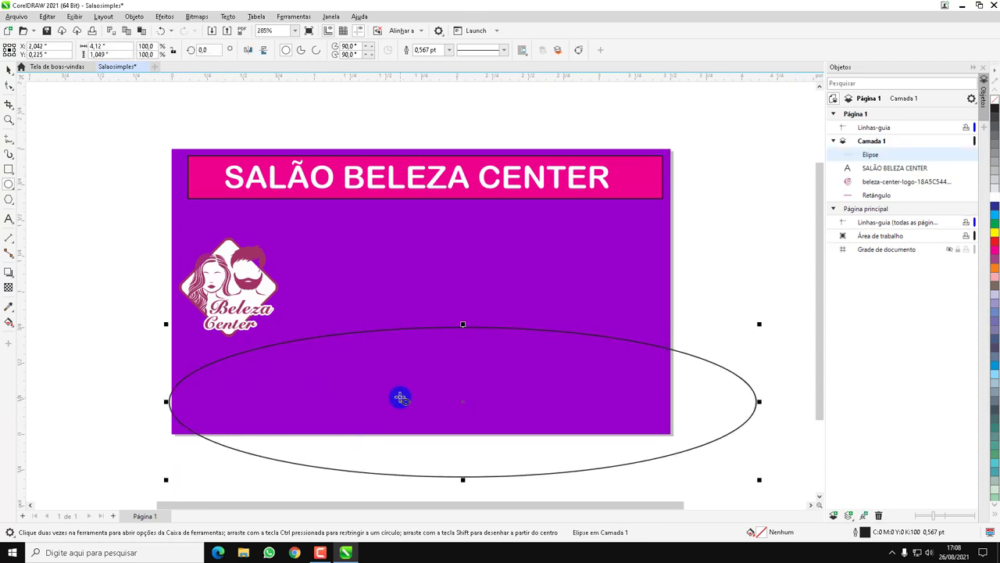
{"action": "left_click", "coordinate": [996, 253]}
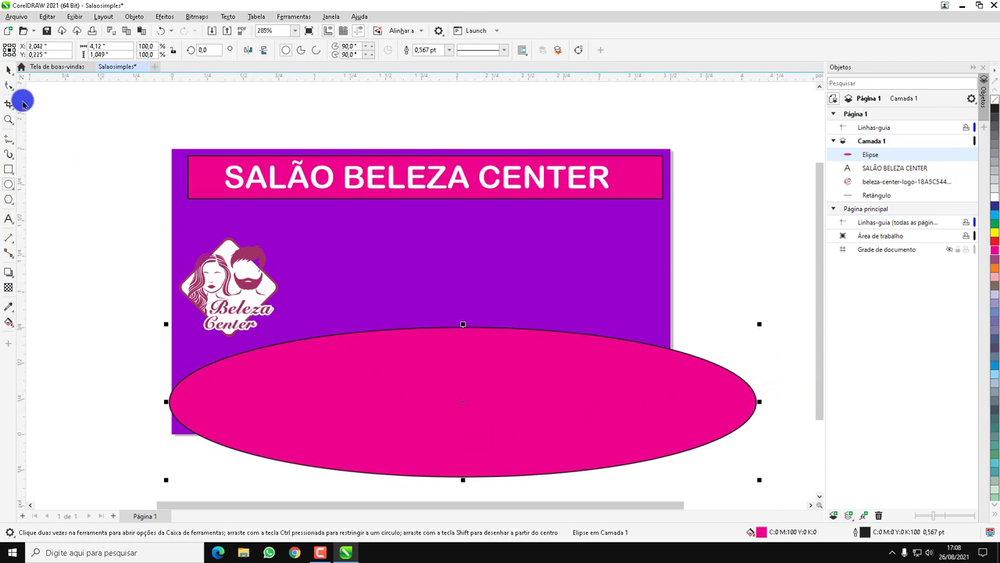
Step: Rotate the magenta ellipse counterclockwise by about 9.6° and shift it slightly down and left, centred at about X 1.87 and Y 0.17 inches
{"action": "left_click", "coordinate": [10, 70]}
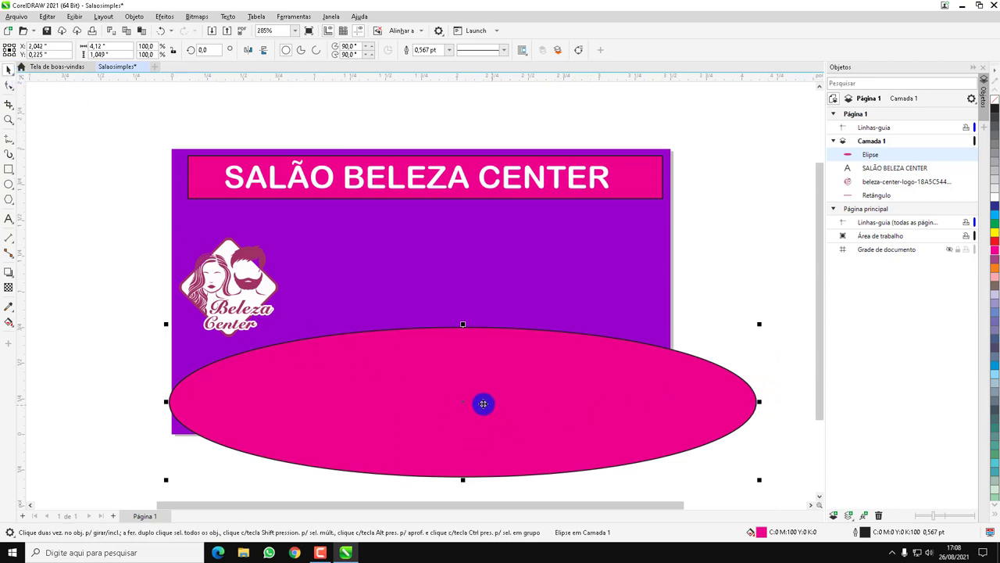
{"action": "left_click", "coordinate": [468, 400]}
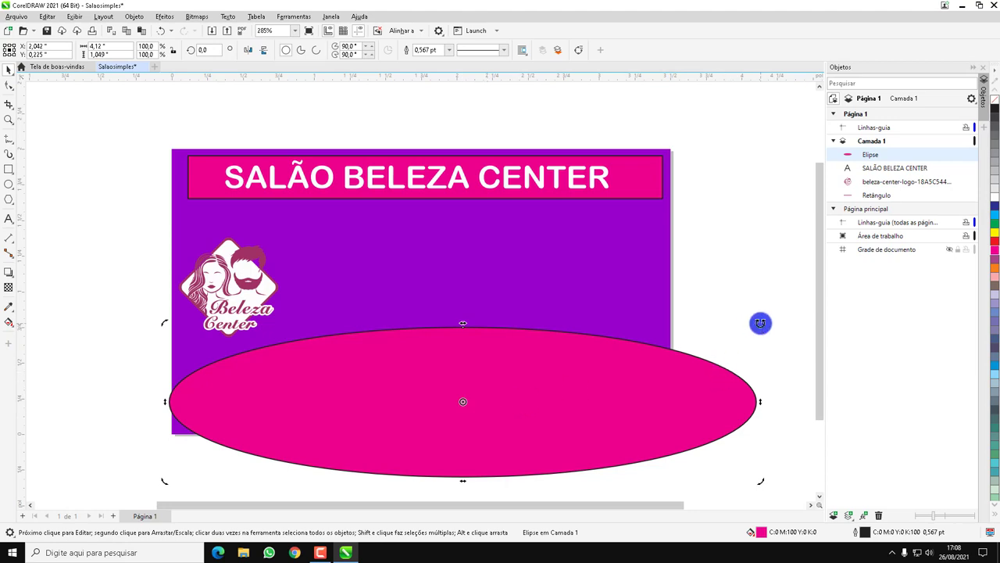
{"action": "left_click_drag", "start_coordinate": [758, 323], "coordinate": [760, 298]}
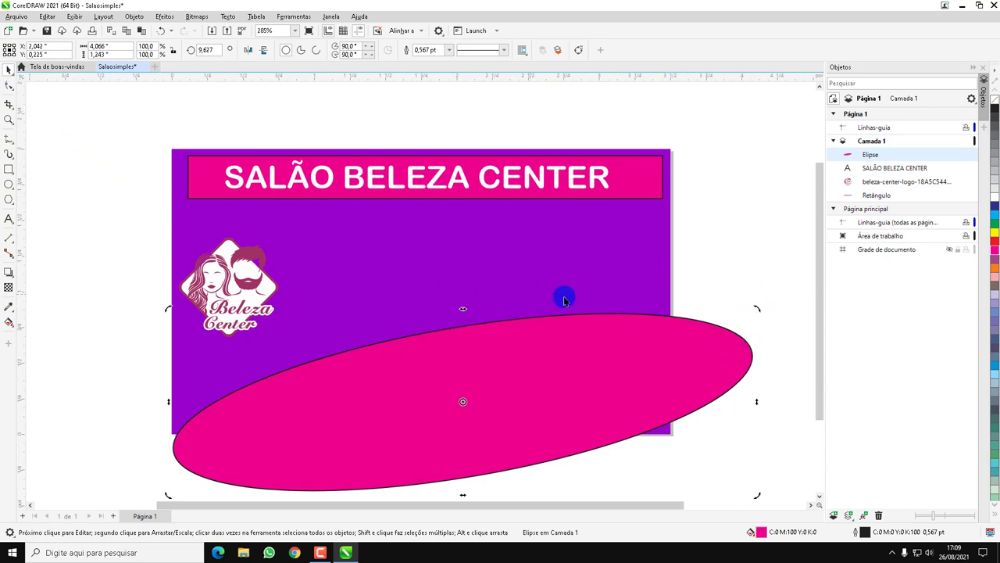
{"action": "left_click_drag", "start_coordinate": [557, 375], "coordinate": [534, 383]}
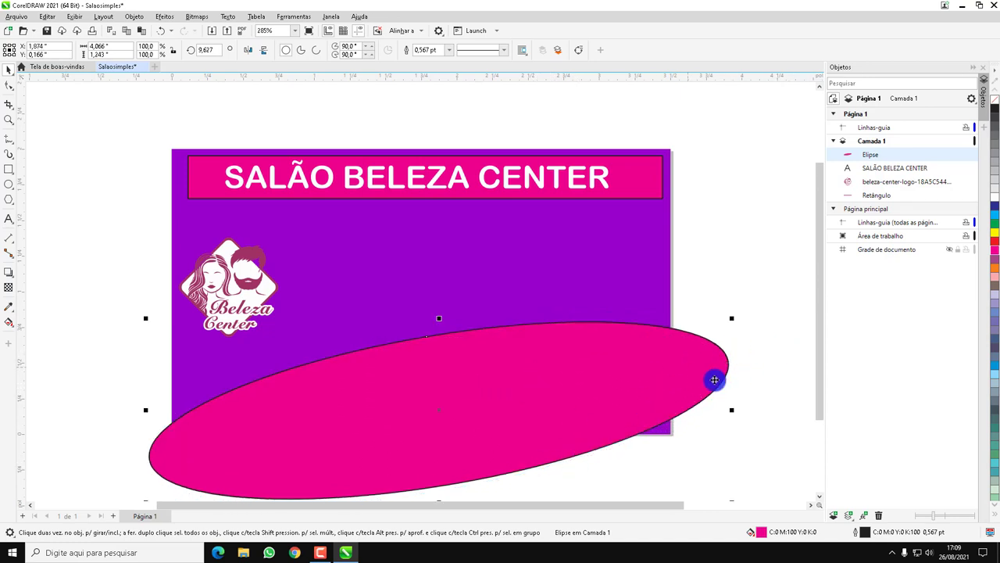
Step: Stretch the ellipse vertically to about 112%, centre it at about X 1.93 and Y 0.08 inches, and reduce its rotation to about 8°
{"action": "left_click_drag", "start_coordinate": [439, 316], "coordinate": [436, 294]}
{"action": "left_click_drag", "start_coordinate": [524, 396], "coordinate": [530, 413]}
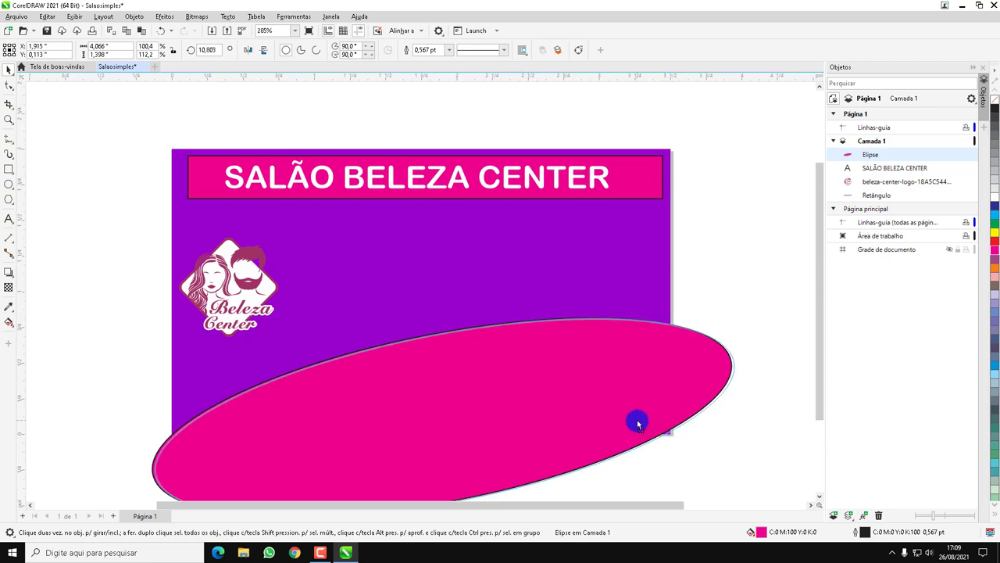
{"action": "left_click_drag", "start_coordinate": [639, 421], "coordinate": [639, 427]}
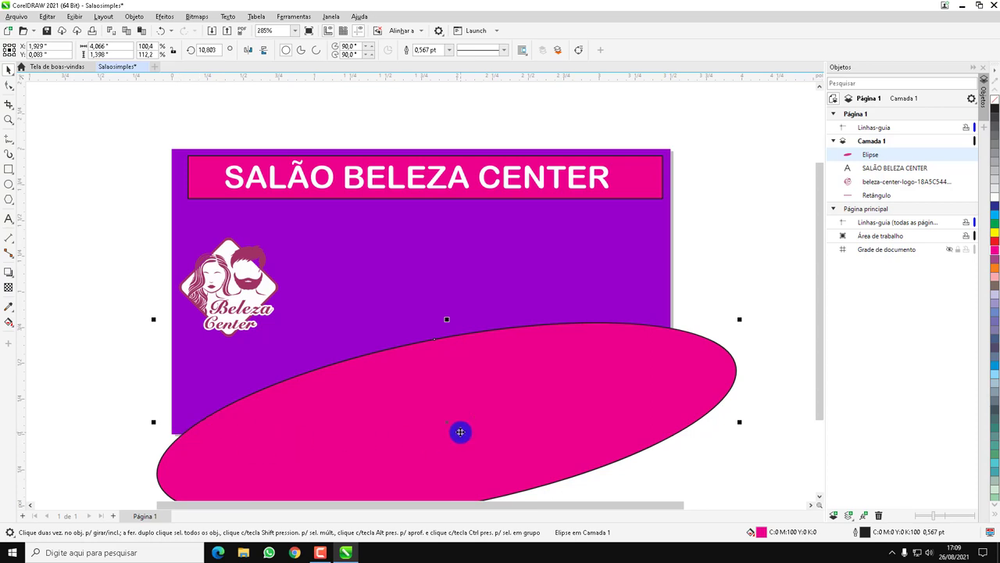
{"action": "left_click", "coordinate": [453, 420]}
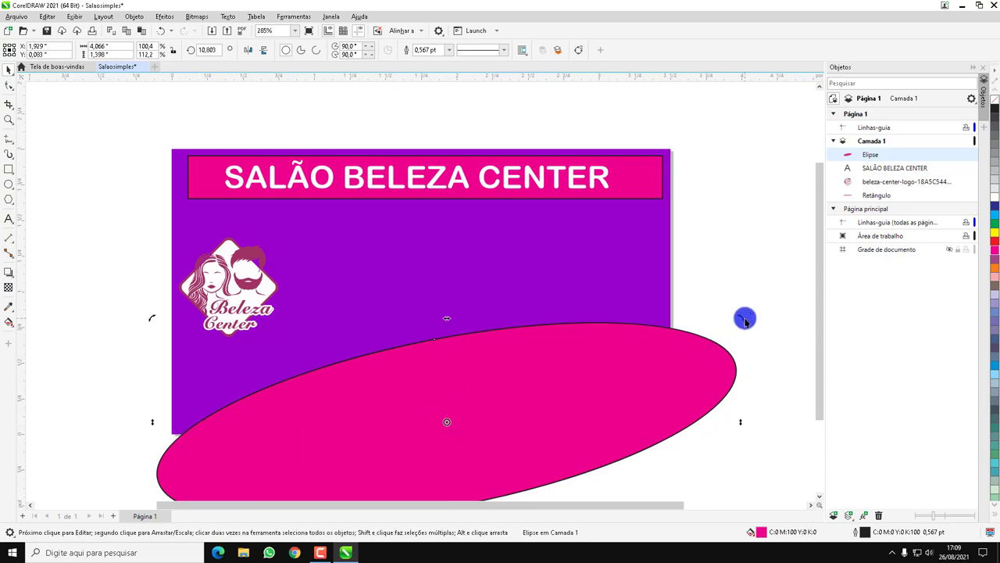
{"action": "left_click_drag", "start_coordinate": [744, 318], "coordinate": [748, 331]}
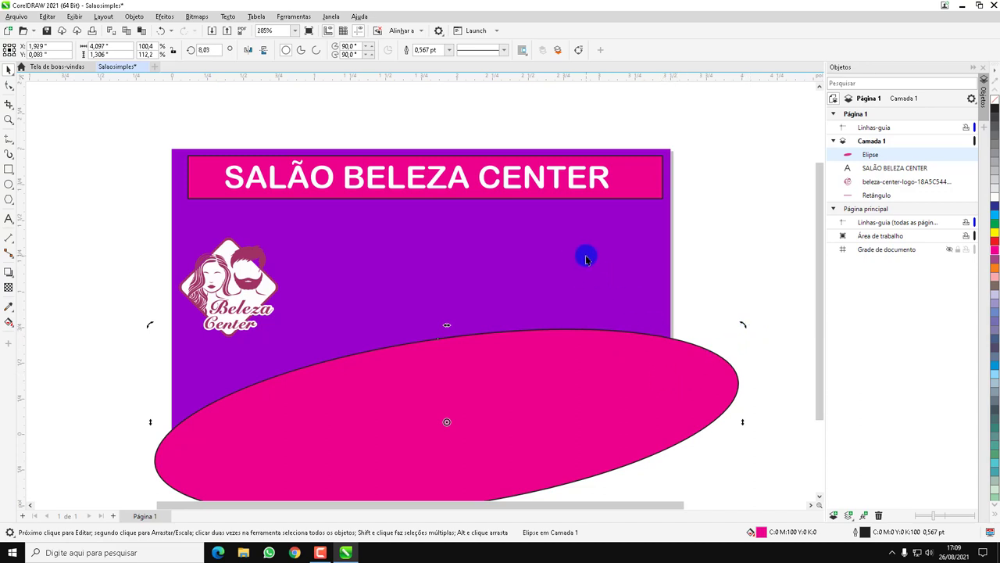
{"action": "left_click", "coordinate": [120, 139]}
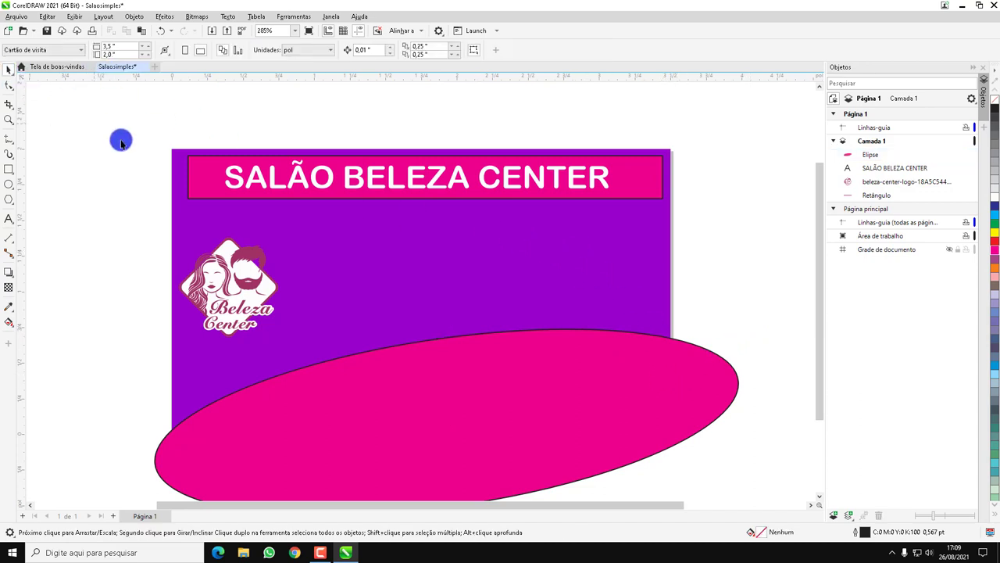
Step: Create a page-sized 3.5 by 2.0 inch rectangle behind the other objects and fill it cyan
{"action": "double_click", "coordinate": [9, 169]}
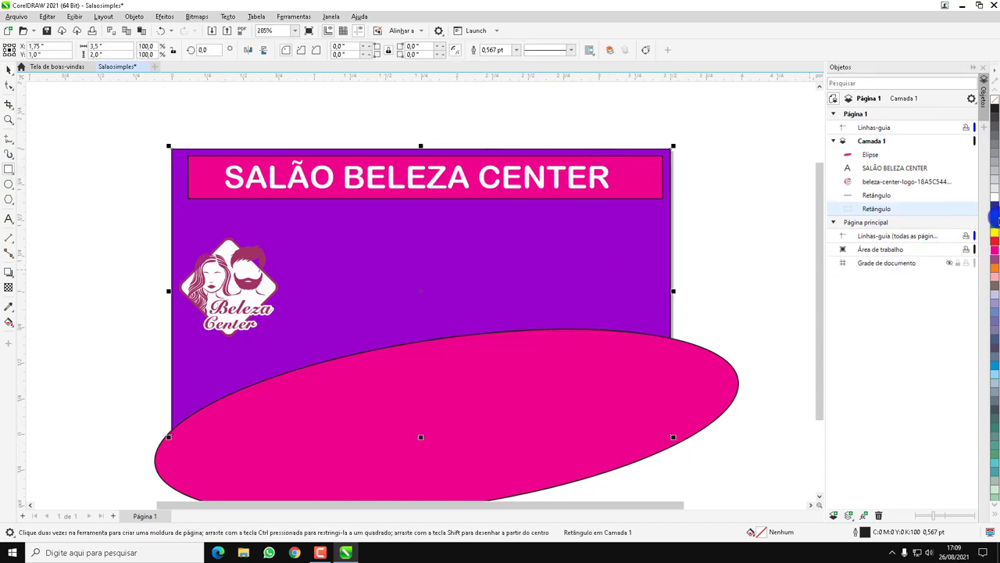
{"action": "left_click", "coordinate": [997, 215]}
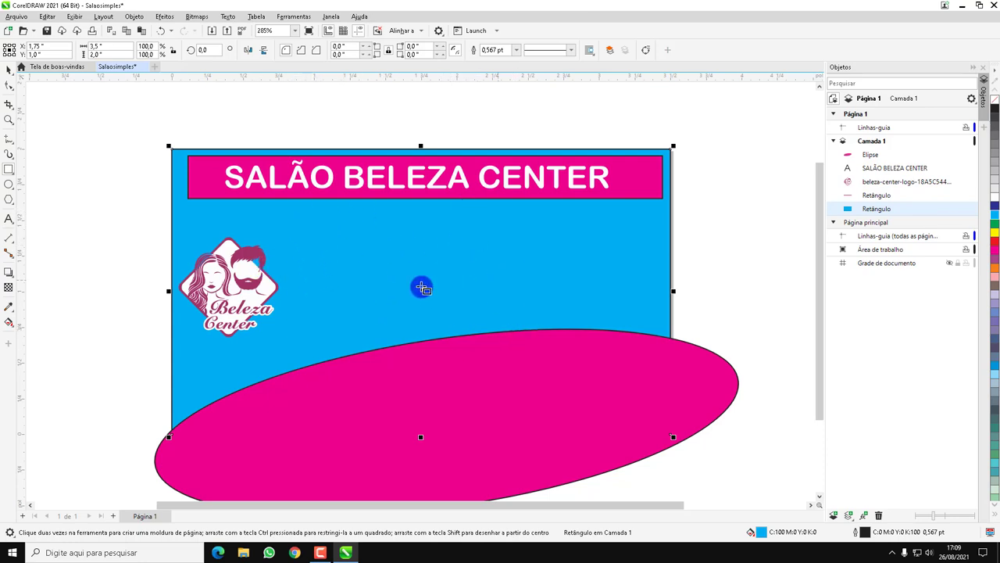
{"action": "left_click", "coordinate": [8, 70]}
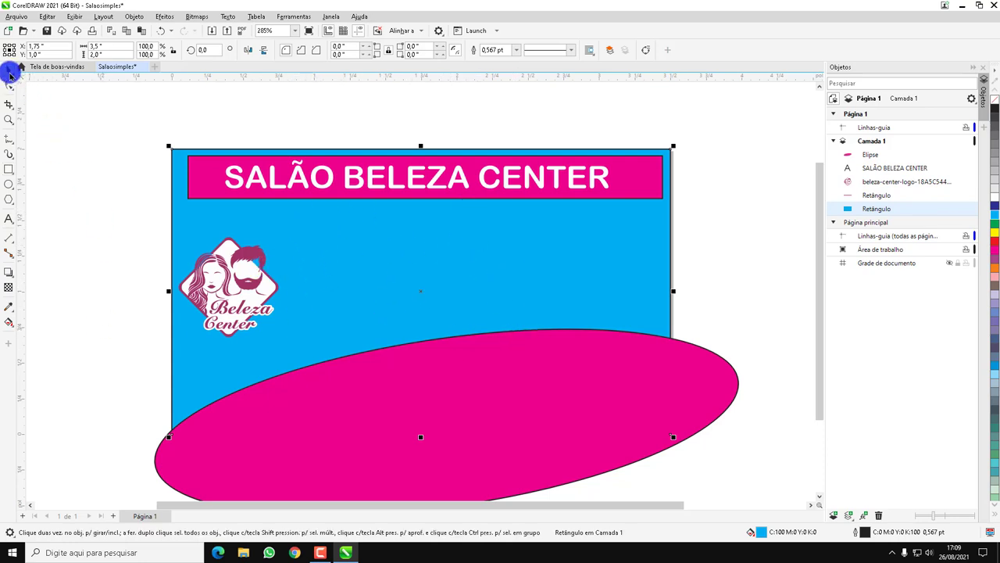
Step: PowerClip the magenta ellipse inside the cyan background rectangle so it is trimmed to the card's edges
{"action": "left_click", "coordinate": [618, 245]}
{"action": "left_click", "coordinate": [711, 379]}
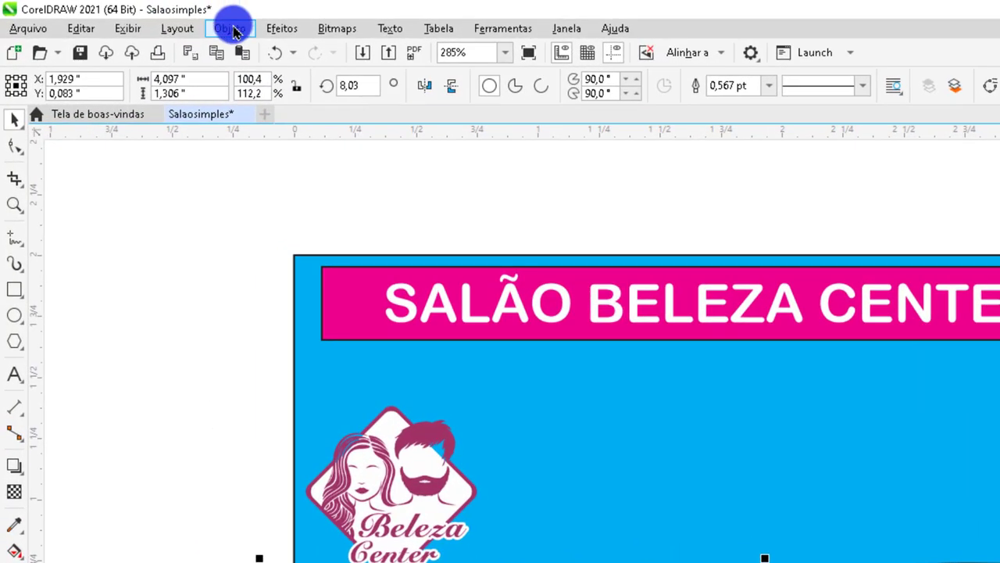
{"action": "left_click", "coordinate": [230, 29]}
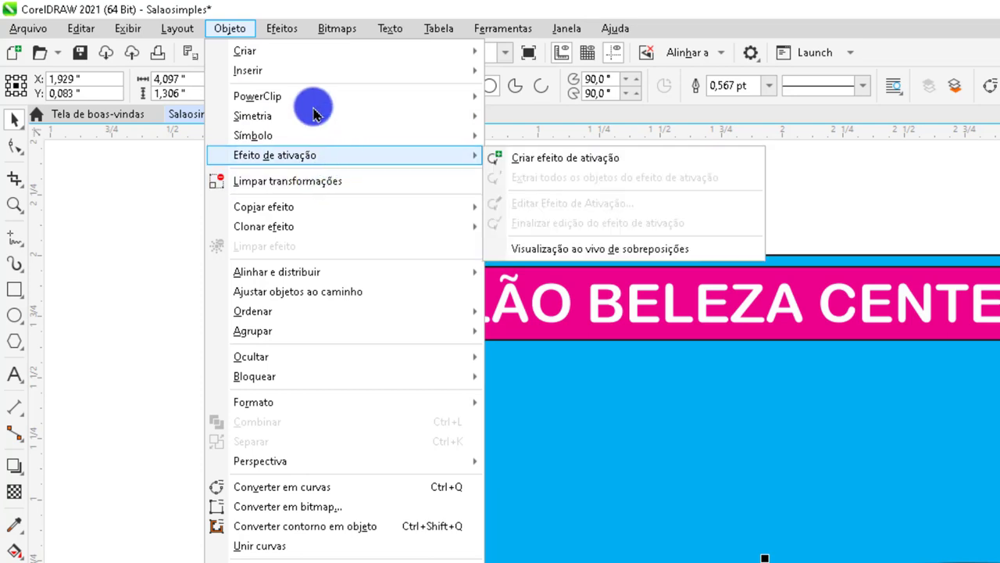
{"action": "mouse_move", "coordinate": [309, 97]}
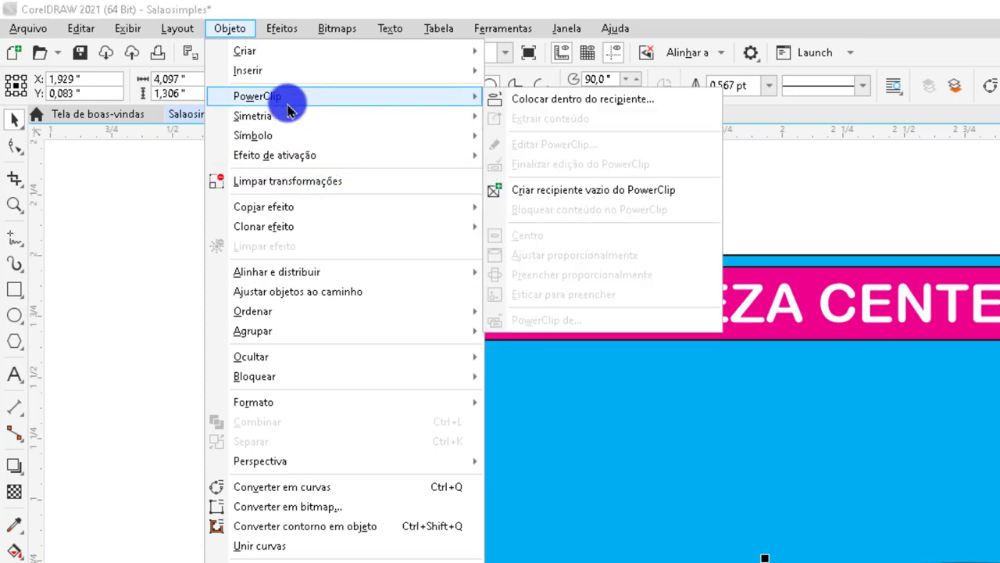
{"action": "mouse_move", "coordinate": [232, 56]}
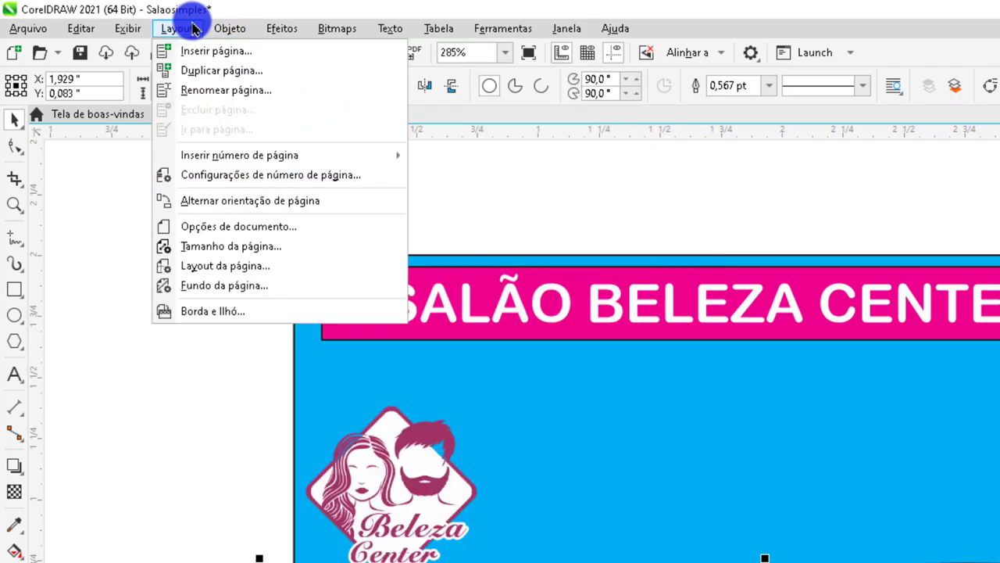
{"action": "mouse_move", "coordinate": [136, 33]}
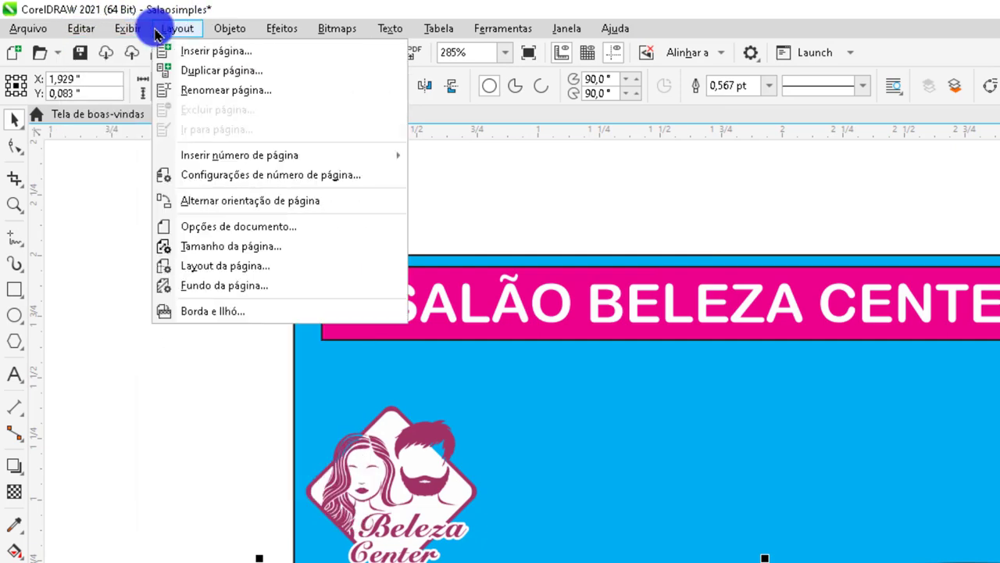
{"action": "mouse_move", "coordinate": [231, 35]}
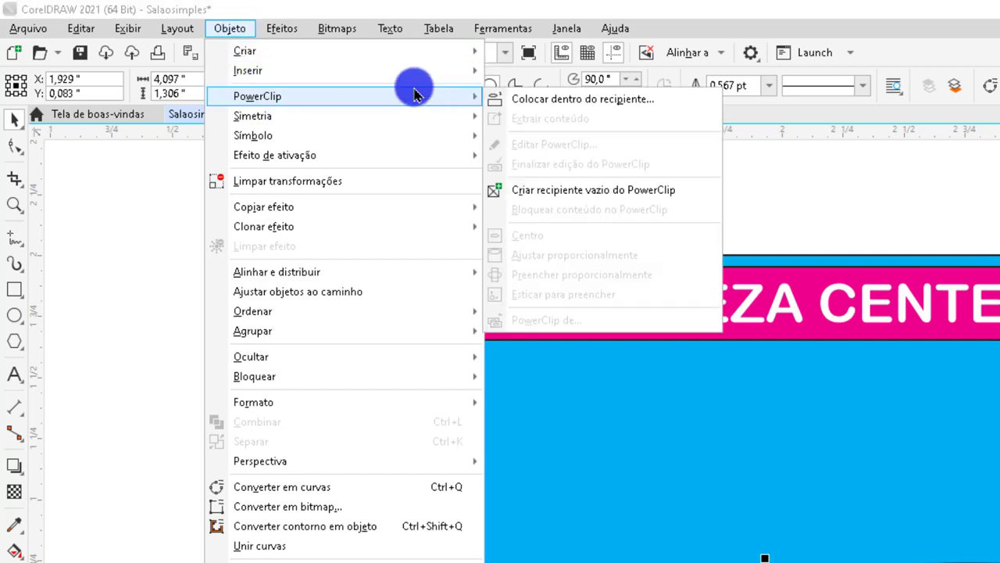
{"action": "mouse_move", "coordinate": [272, 40]}
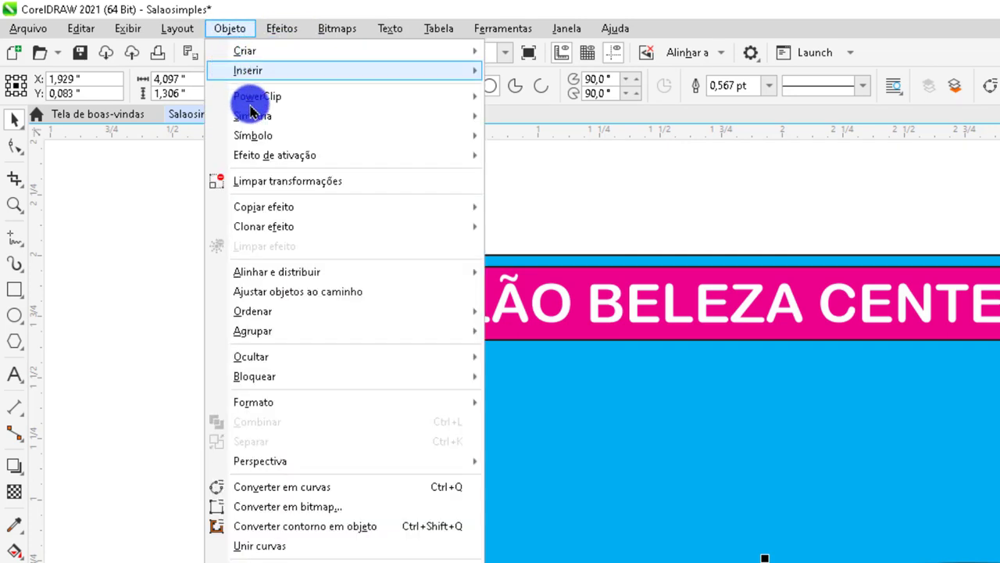
{"action": "mouse_move", "coordinate": [264, 98]}
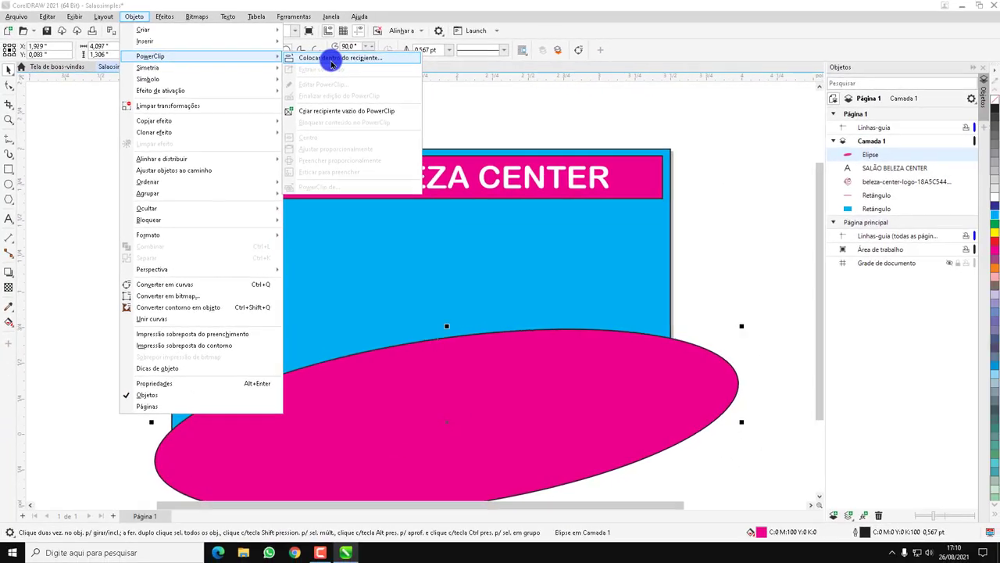
{"action": "left_click", "coordinate": [569, 102]}
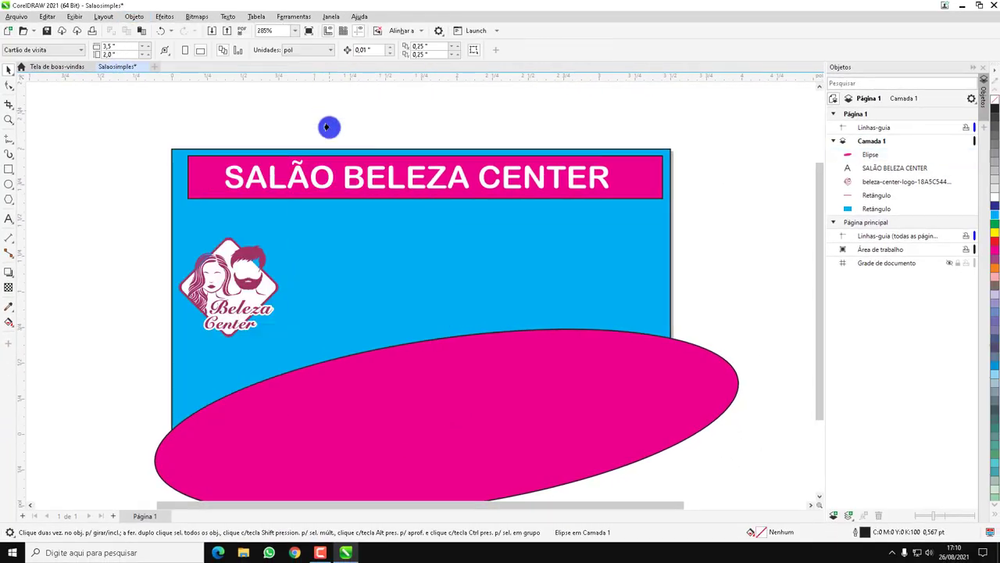
{"action": "left_click", "coordinate": [327, 318]}
{"action": "left_click", "coordinate": [757, 247]}
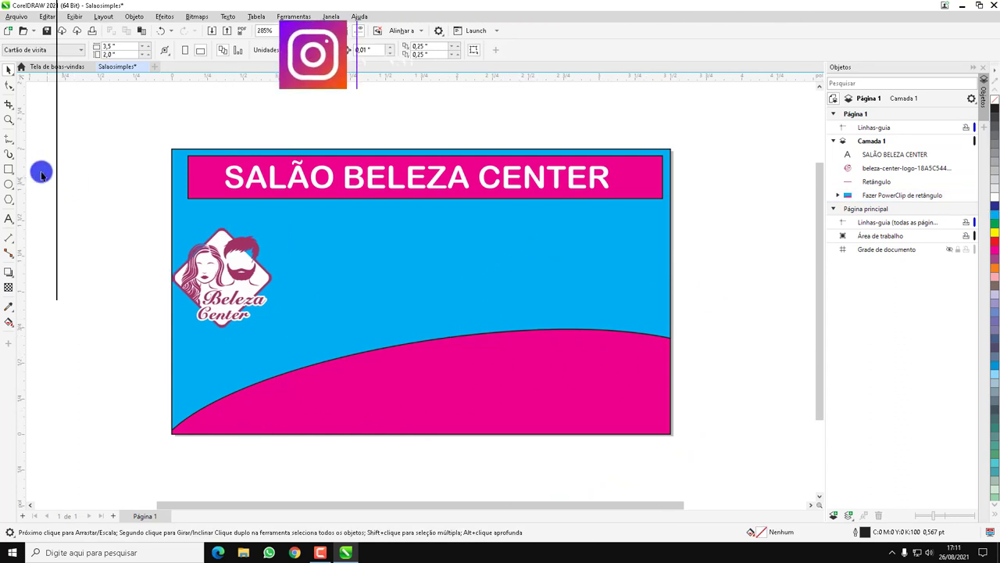
Step: Add the salon's street address as artistic text over the magenta curve
{"action": "left_click", "coordinate": [9, 218]}
{"action": "left_click", "coordinate": [438, 377]}
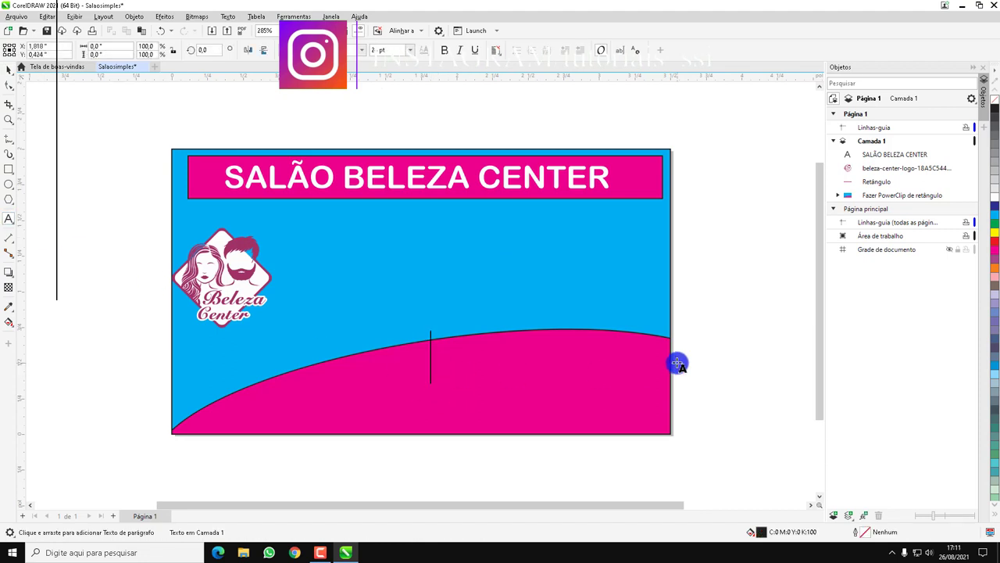
{"action": "type", "text": "RUA "}
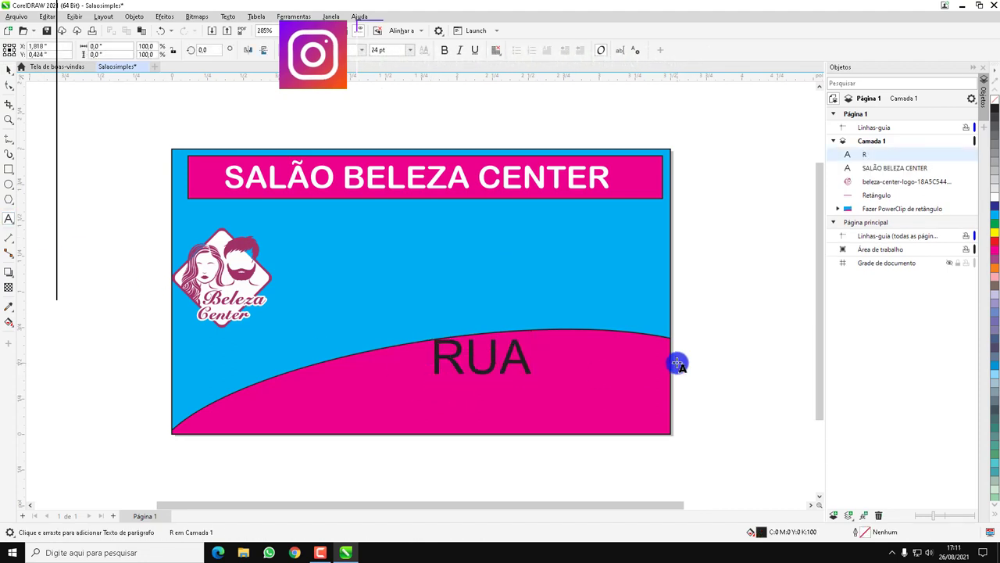
{"action": "type", "text": "AFONSO"}
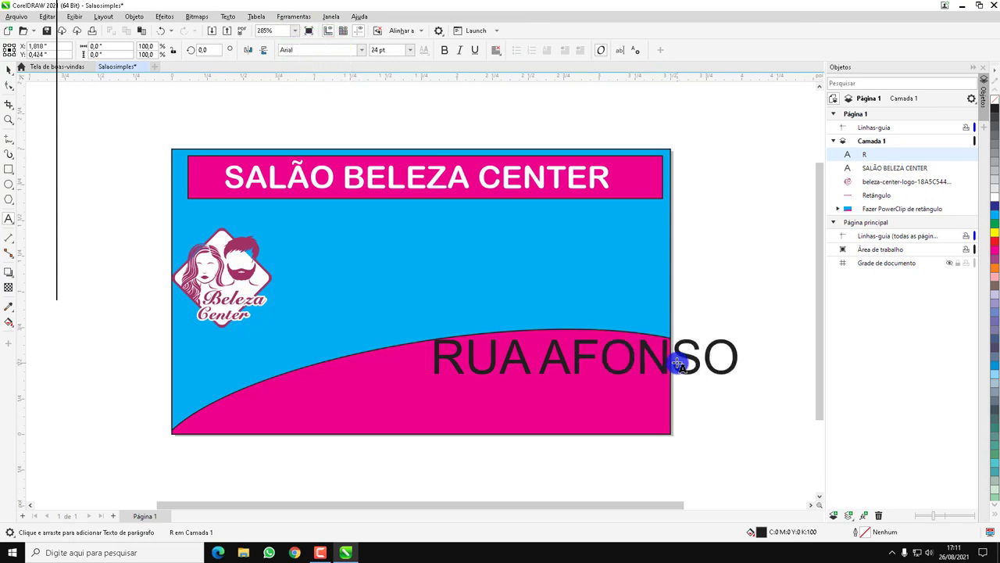
{"action": "type", "text": " TEIXEIRA"}
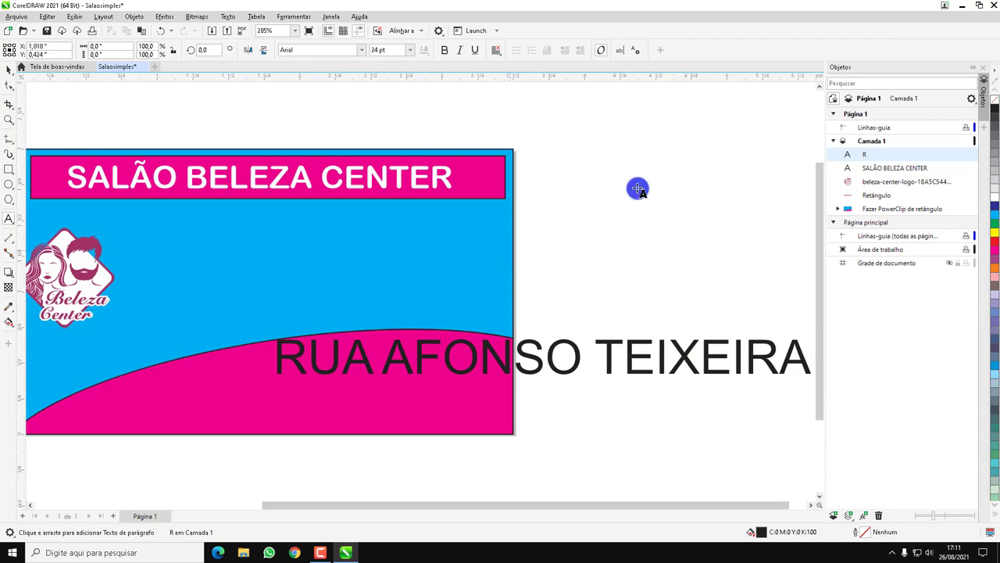
{"action": "left_click", "coordinate": [9, 69]}
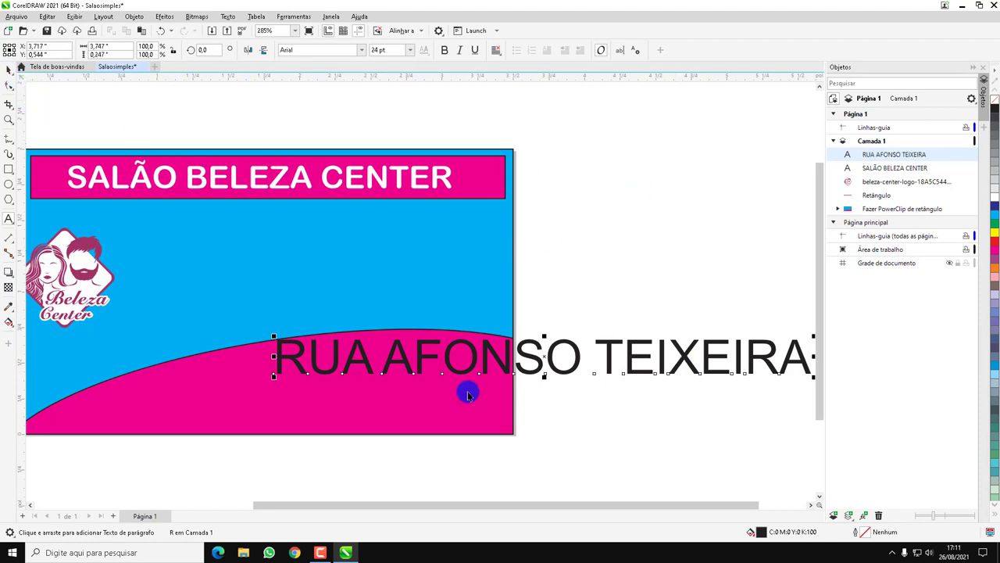
Step: Set the address text to 7 pt, place it low on the magenta curve at about X 1.1 and Y 0.12 inches, and colour it white
{"action": "left_click", "coordinate": [583, 353]}
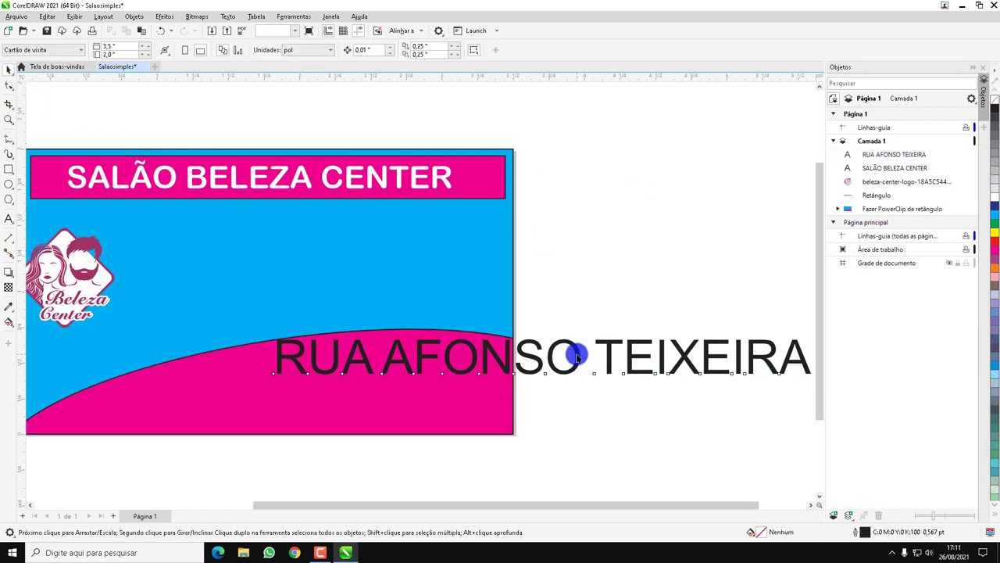
{"action": "left_click", "coordinate": [576, 356]}
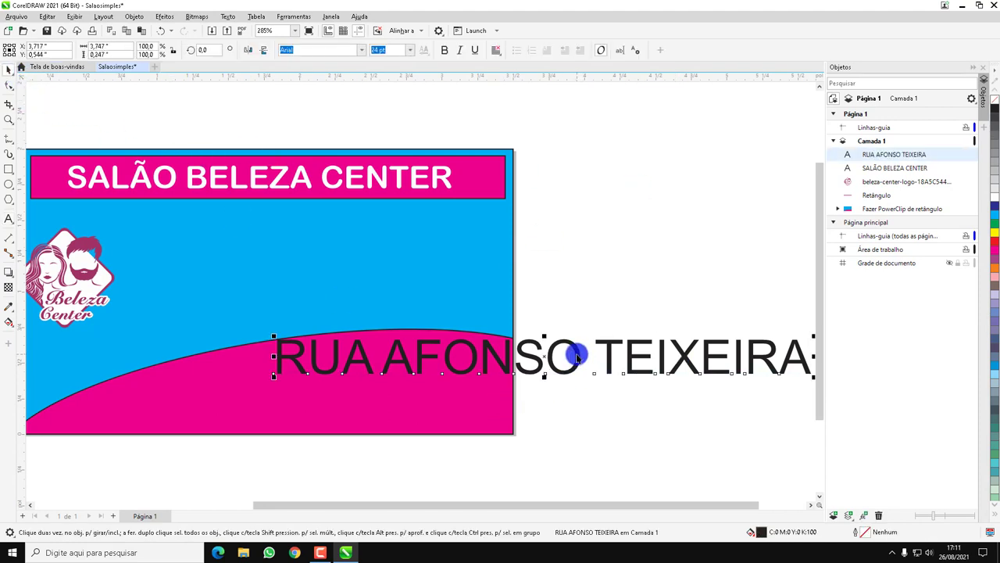
{"action": "left_click", "coordinate": [413, 50]}
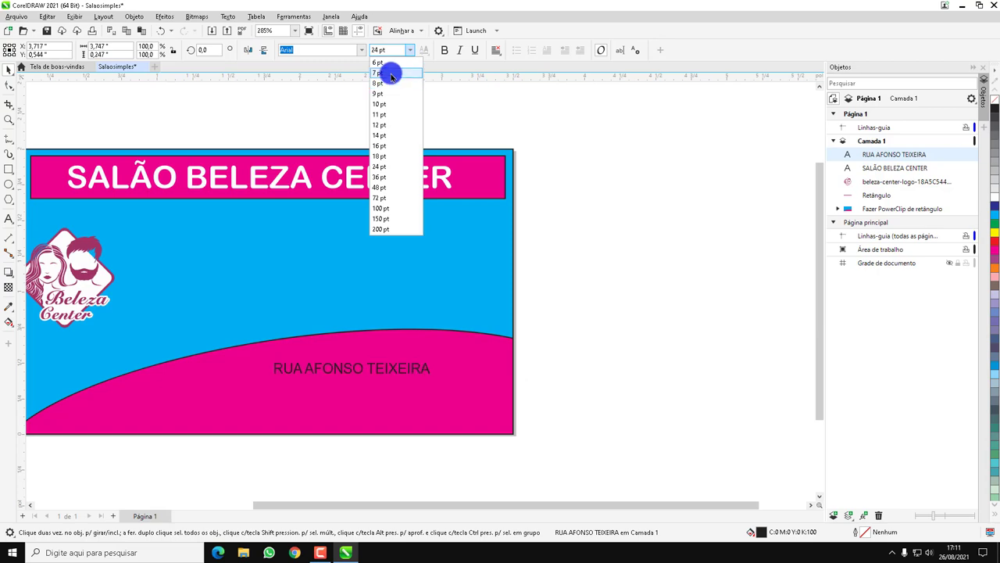
{"action": "left_click", "coordinate": [391, 74]}
{"action": "left_click_drag", "start_coordinate": [402, 366], "coordinate": [219, 416]}
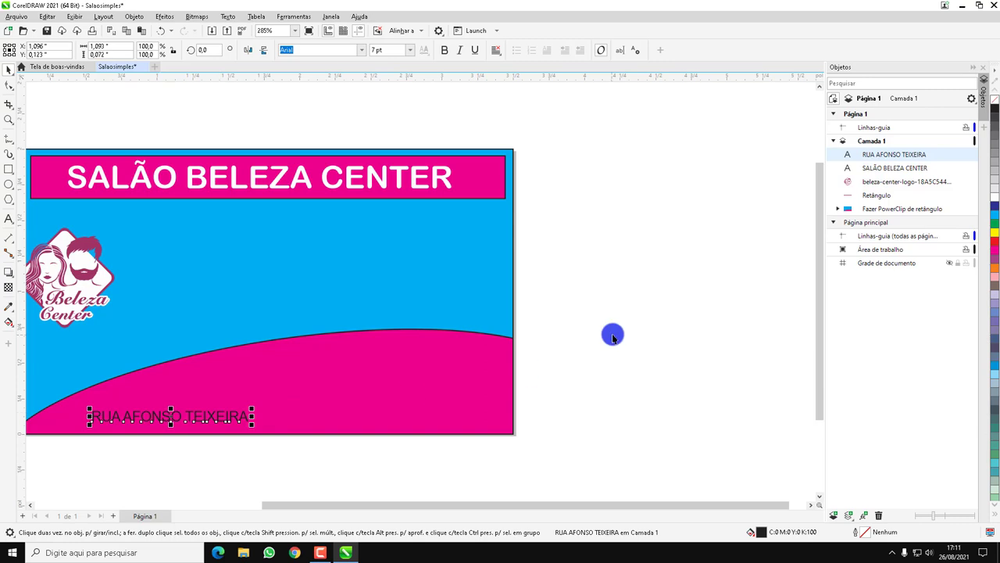
{"action": "left_click", "coordinate": [994, 201]}
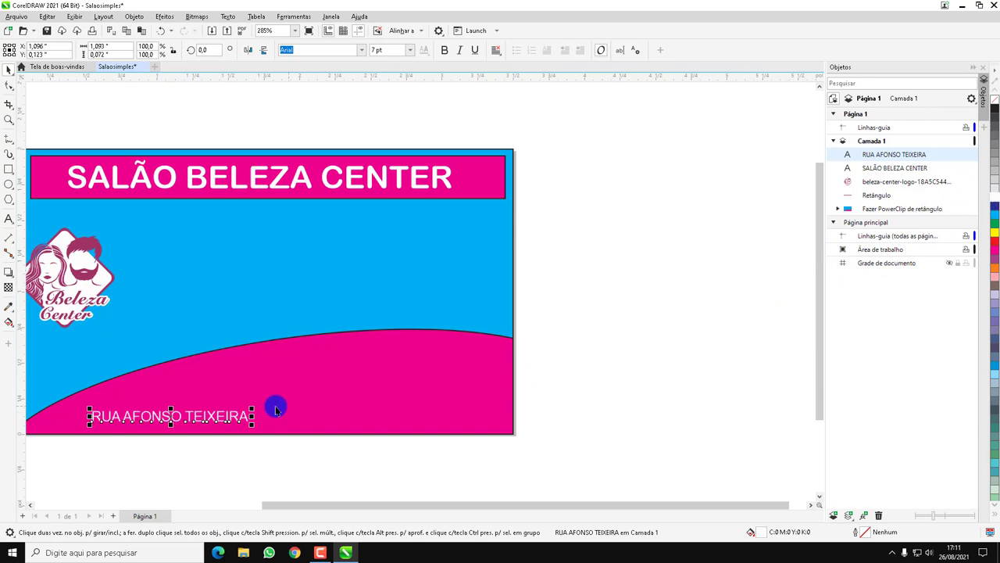
Step: Paste a copy of the white address text and move it up to about Y 0.22 inches, directly above the original
{"action": "key", "text": "ctrl+v"}
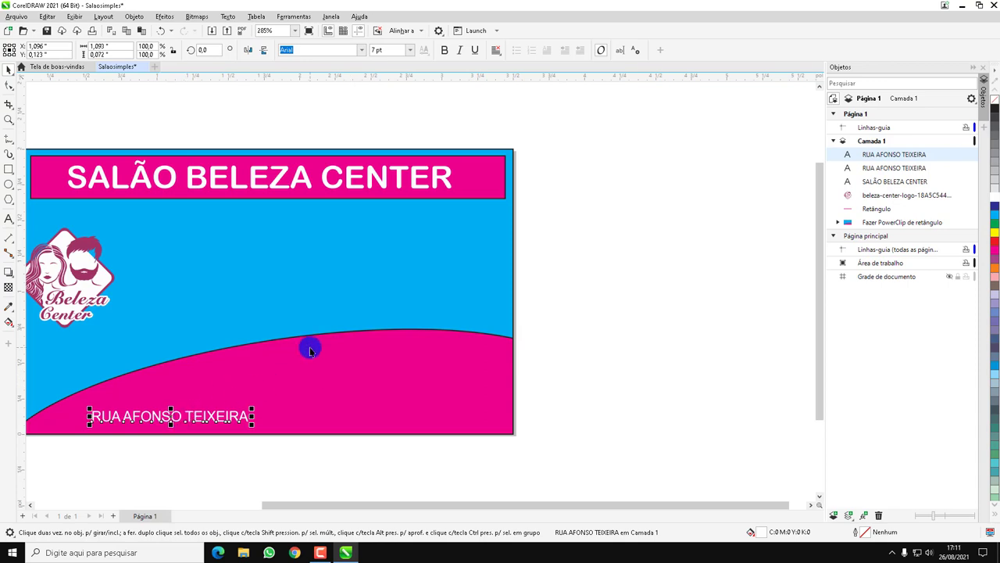
{"action": "key", "text": "Up"}
{"action": "key", "text": "Up"}
{"action": "key", "text": "Up"}
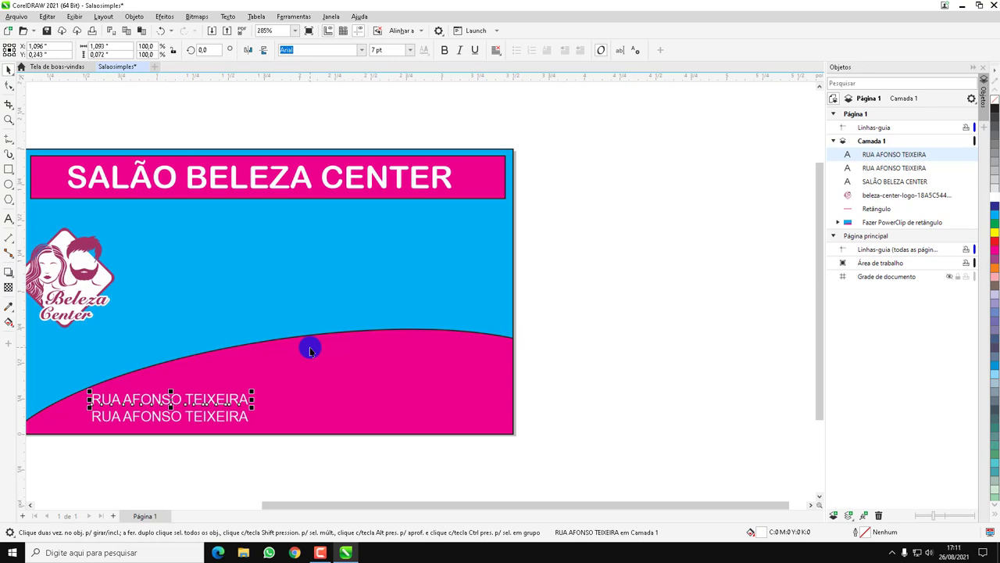
{"action": "key", "text": "Down"}
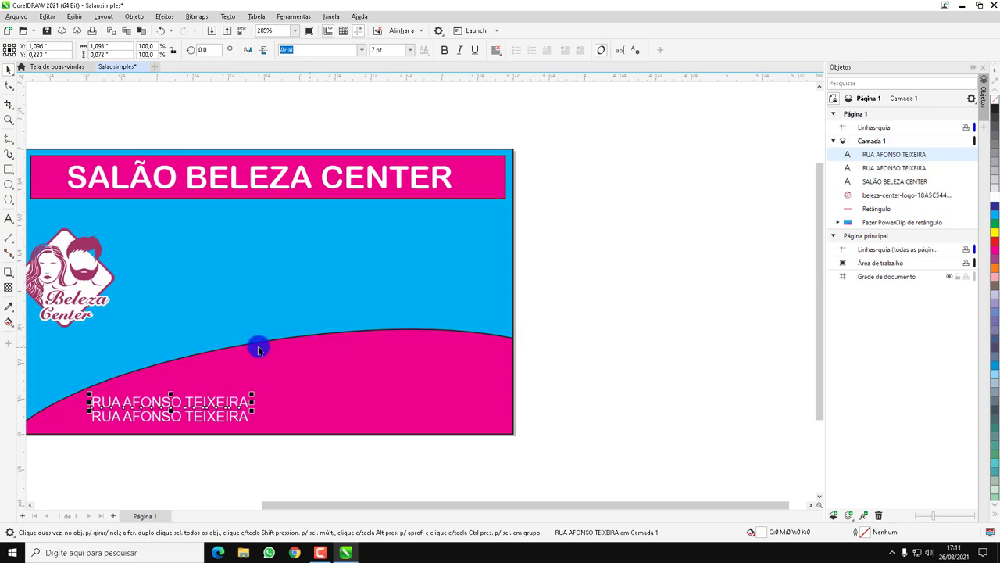
Step: Replace the lower address line with "FONE:" followed by the salon's phone number
{"action": "left_click", "coordinate": [9, 220]}
{"action": "left_click", "coordinate": [244, 418]}
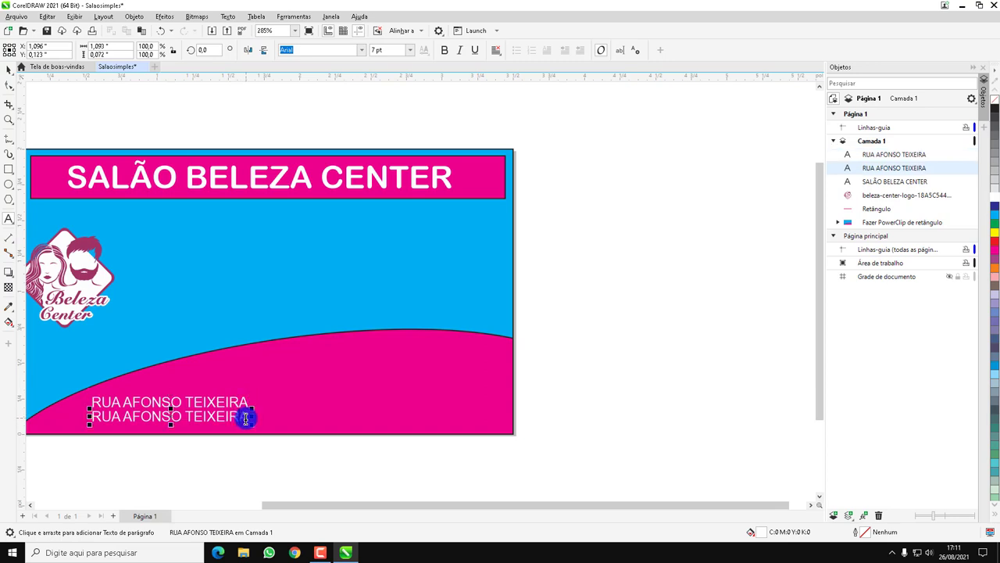
{"action": "left_click_drag", "start_coordinate": [246, 418], "coordinate": [73, 415]}
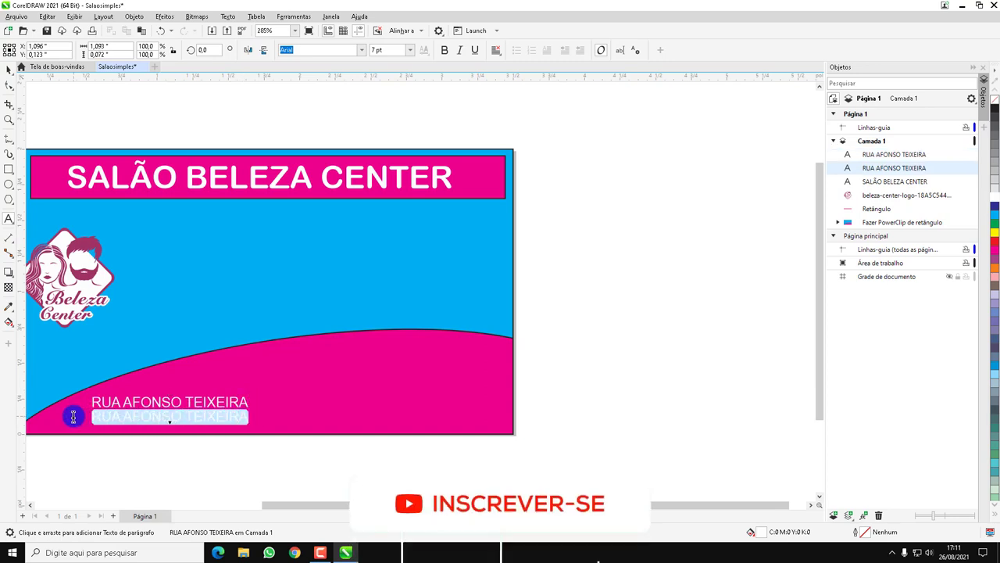
{"action": "type", "text": "FONE"}
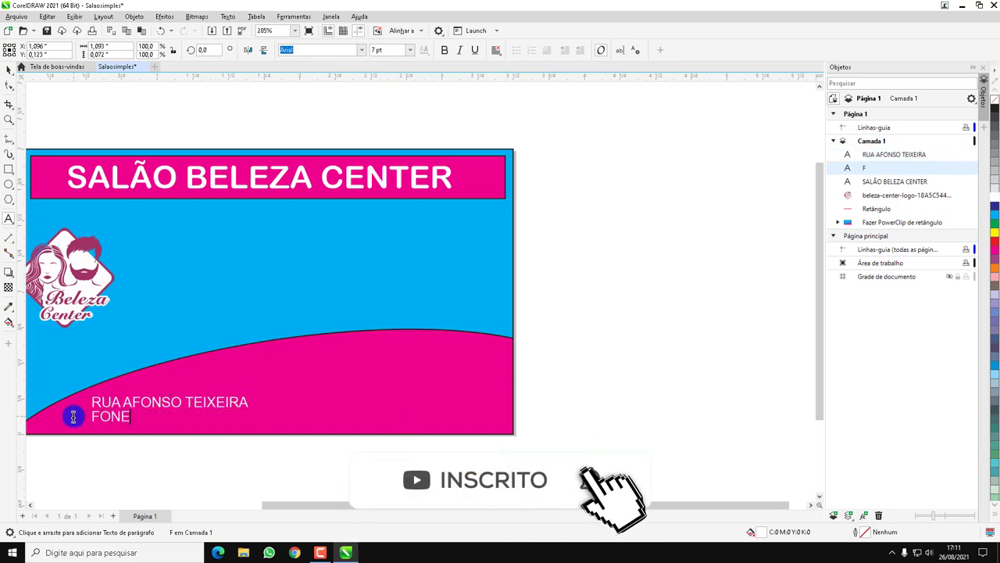
{"action": "type", "text": ": 96325-7788"}
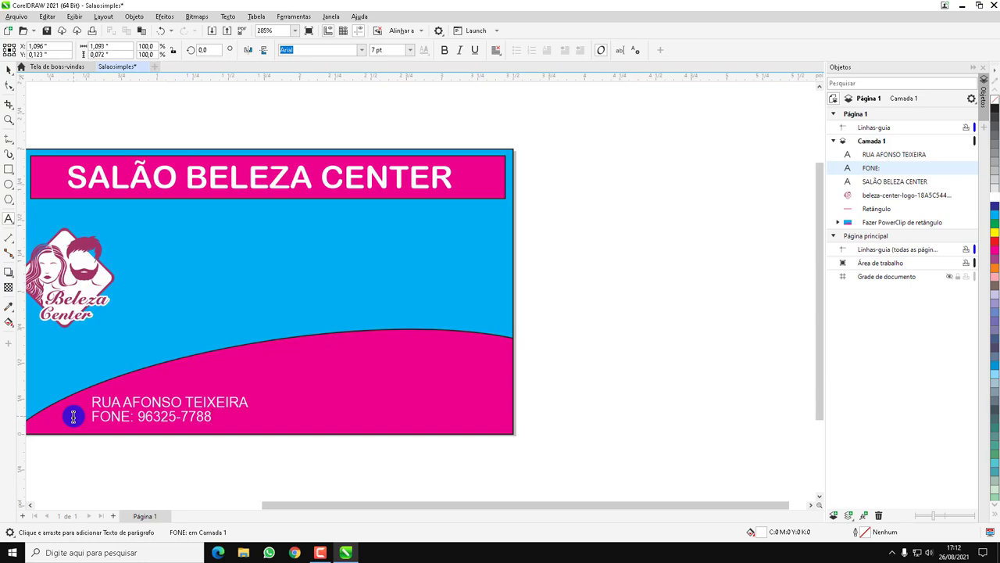
{"action": "key", "text": "Escape"}
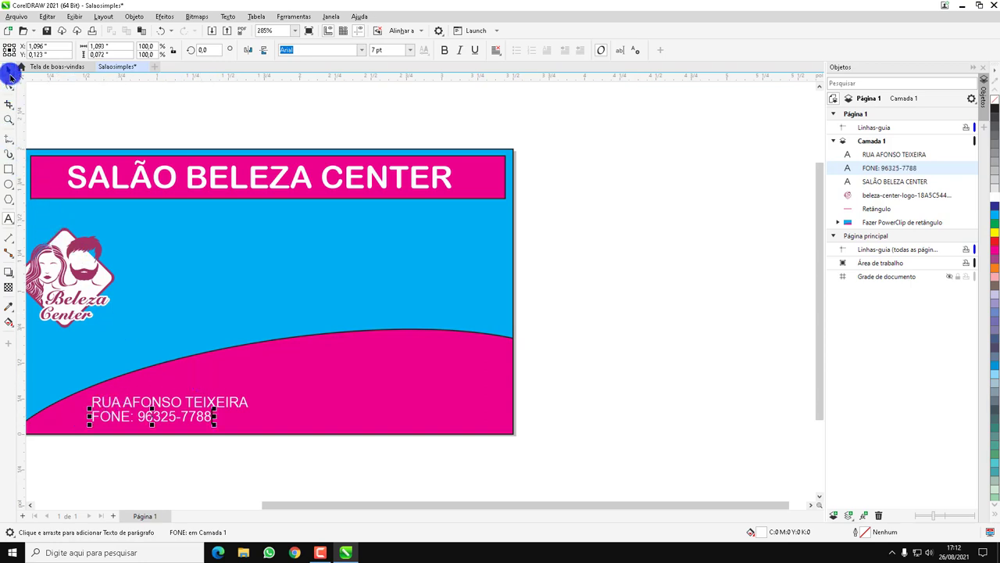
Step: Set both the address line and the phone line to the Arial Rounded MT Bold font
{"action": "left_click", "coordinate": [10, 75]}
{"action": "left_click", "coordinate": [209, 406]}
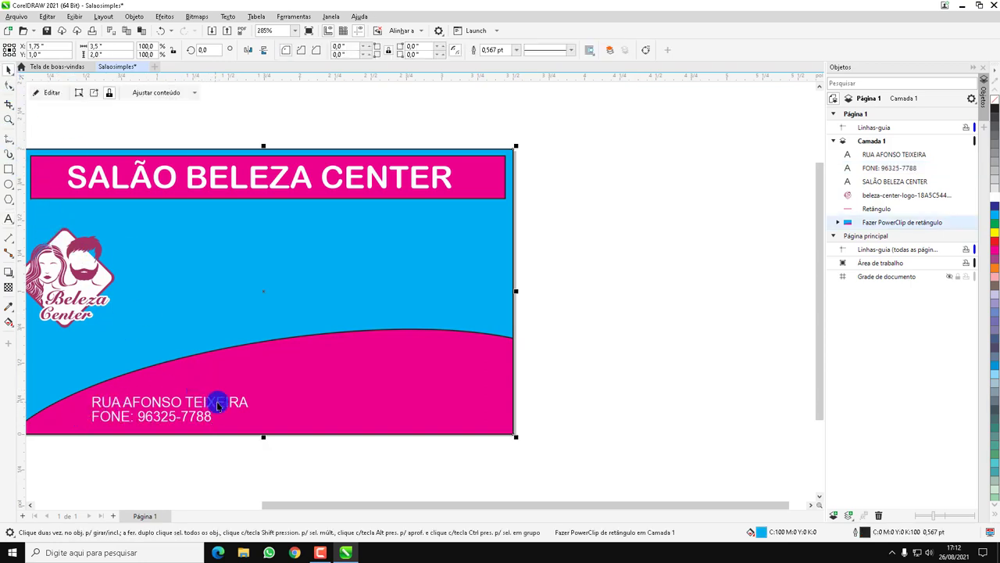
{"action": "left_click", "coordinate": [218, 404]}
{"action": "left_click", "coordinate": [348, 50]}
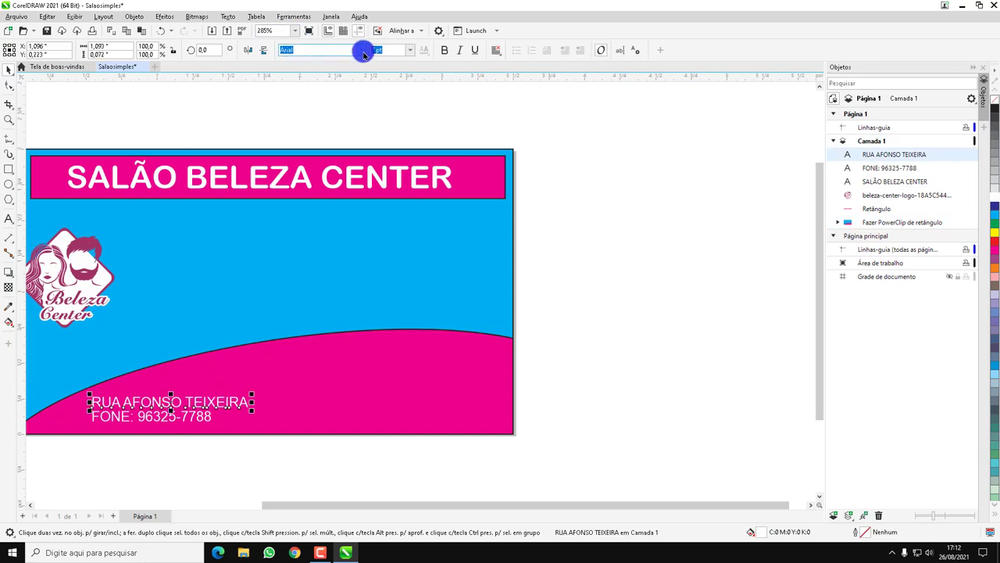
{"action": "left_click", "coordinate": [364, 50]}
{"action": "left_click", "coordinate": [415, 81]}
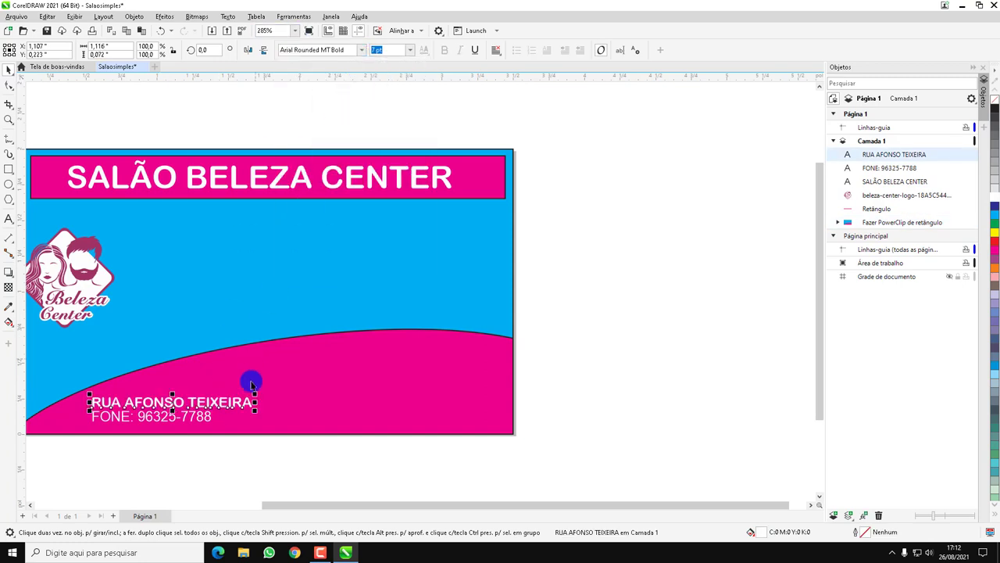
{"action": "left_click", "coordinate": [209, 419]}
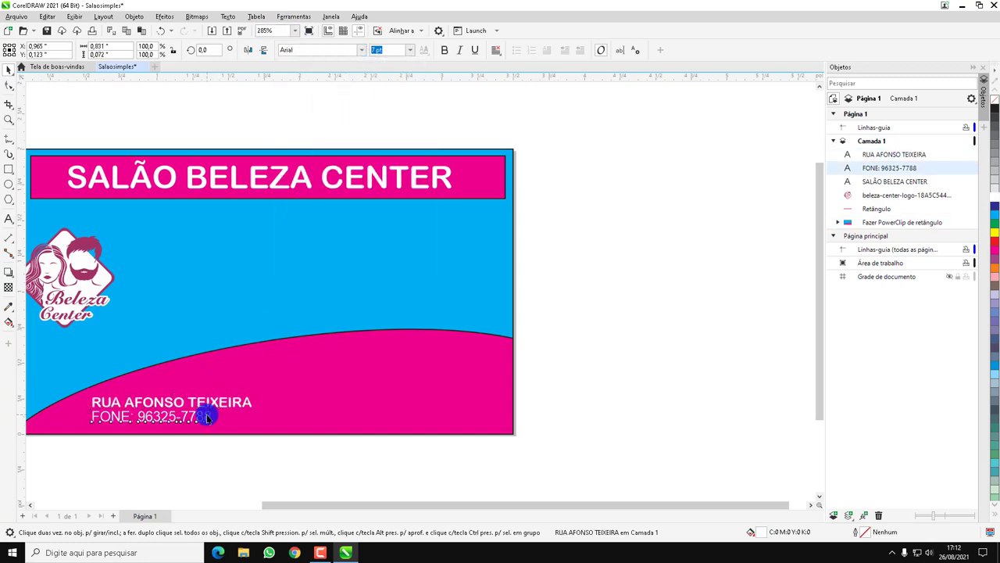
{"action": "left_click", "coordinate": [363, 50]}
{"action": "left_click", "coordinate": [357, 81]}
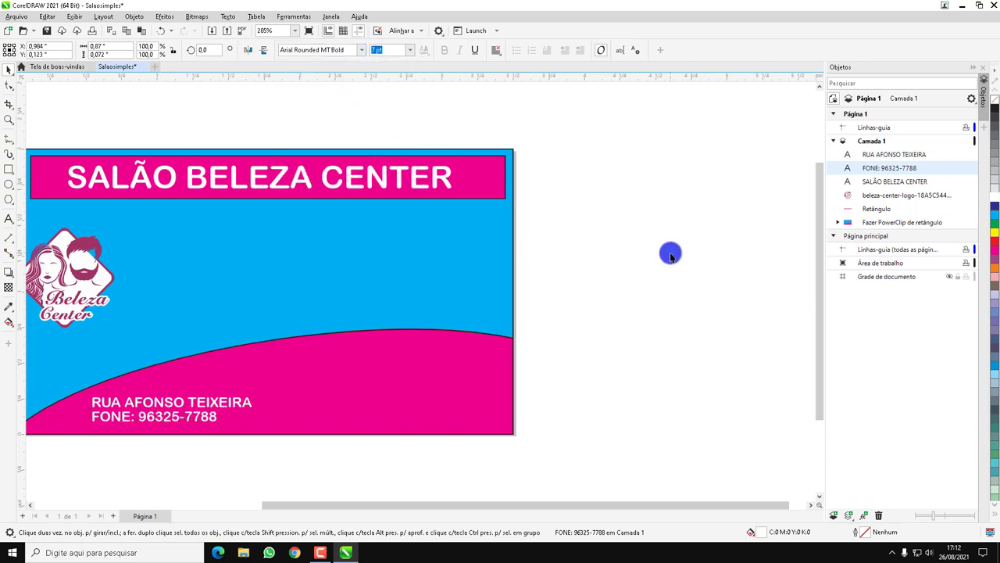
{"action": "left_click", "coordinate": [671, 254]}
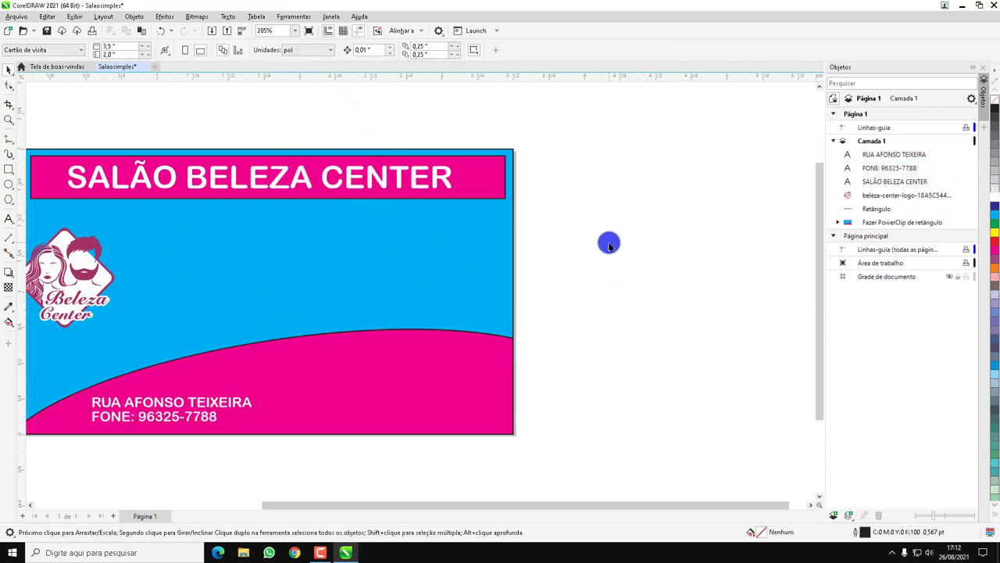
{"action": "scroll", "coordinate": [609, 245], "scroll_direction": "down", "scroll_amount": 1}
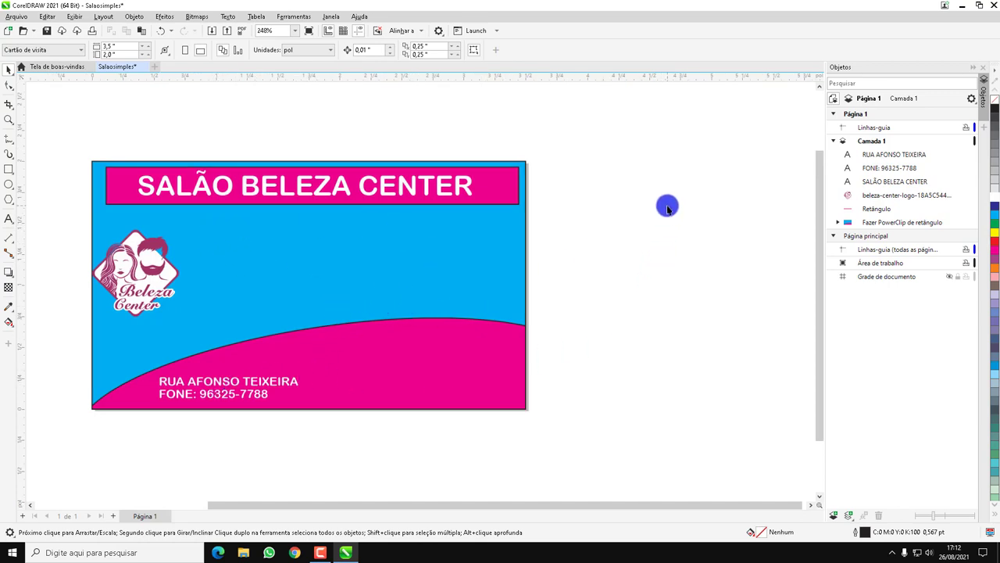
Step: Switch to Chrome, search Google Images for "SALÃO DE BELEZA" and filter the results to transparent images
{"action": "key", "text": "alt+Tab"}
{"action": "type", "text": "SAL"}
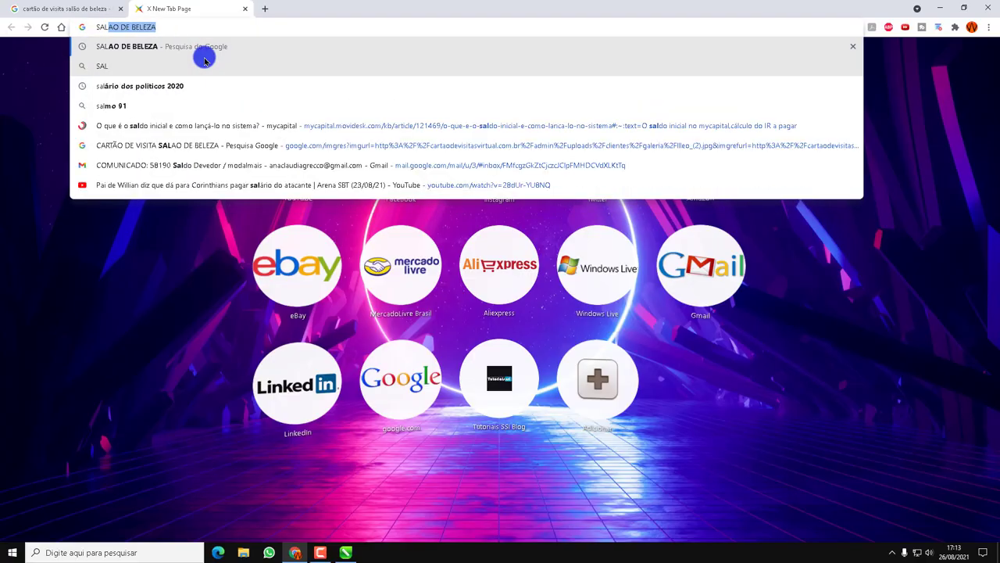
{"action": "type", "text": "ÃO DE"}
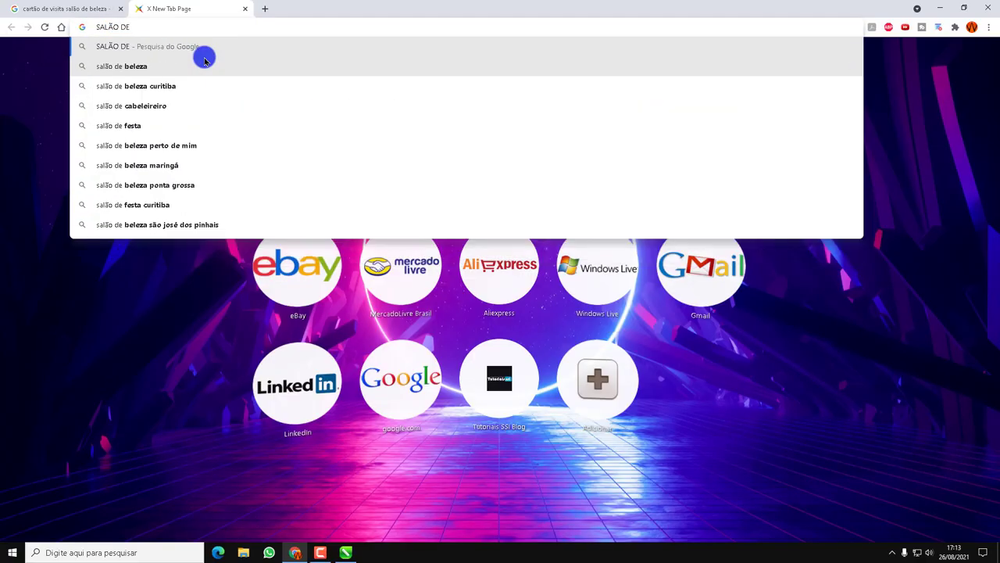
{"action": "type", "text": " BELEZA"}
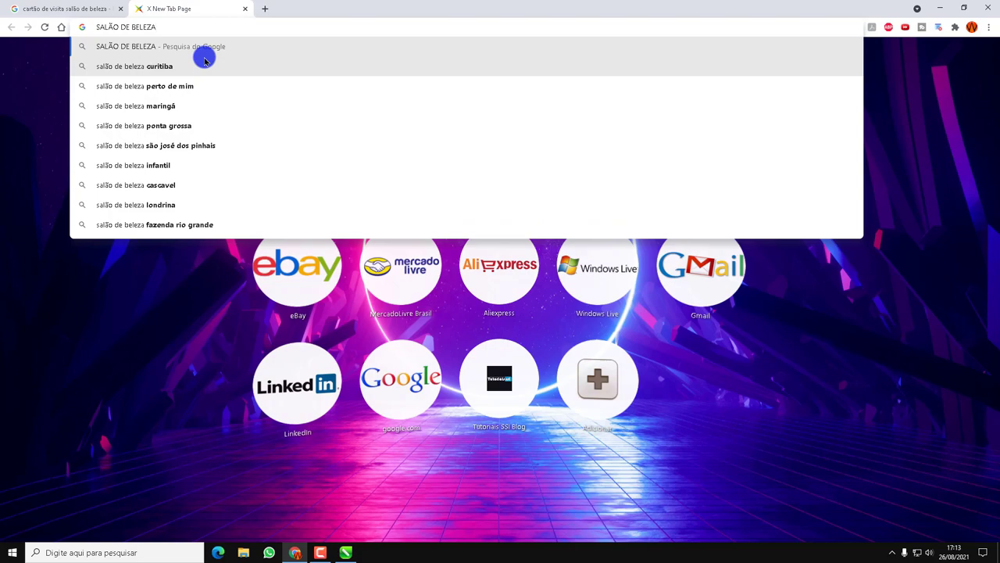
{"action": "key", "text": "Return"}
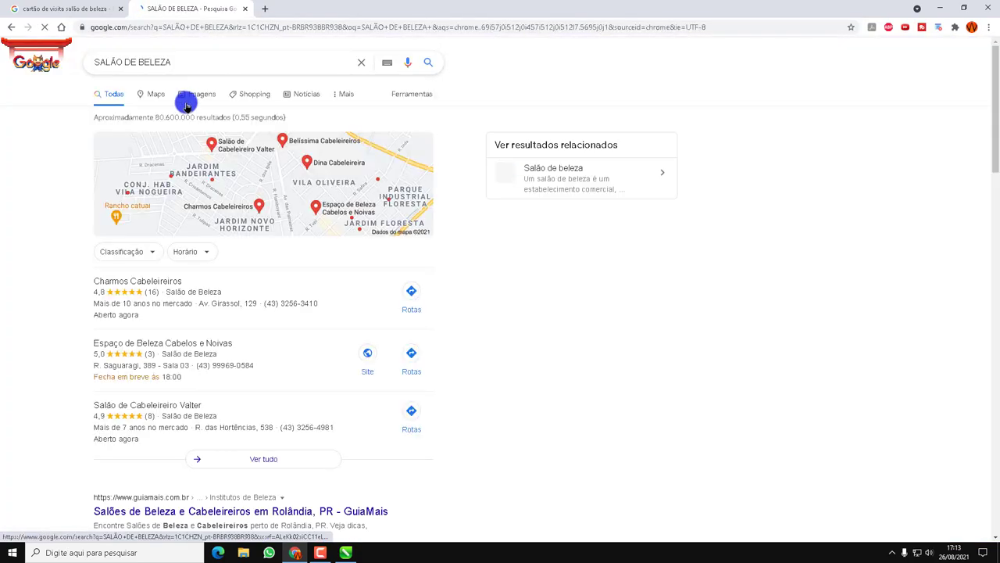
{"action": "left_click", "coordinate": [198, 95]}
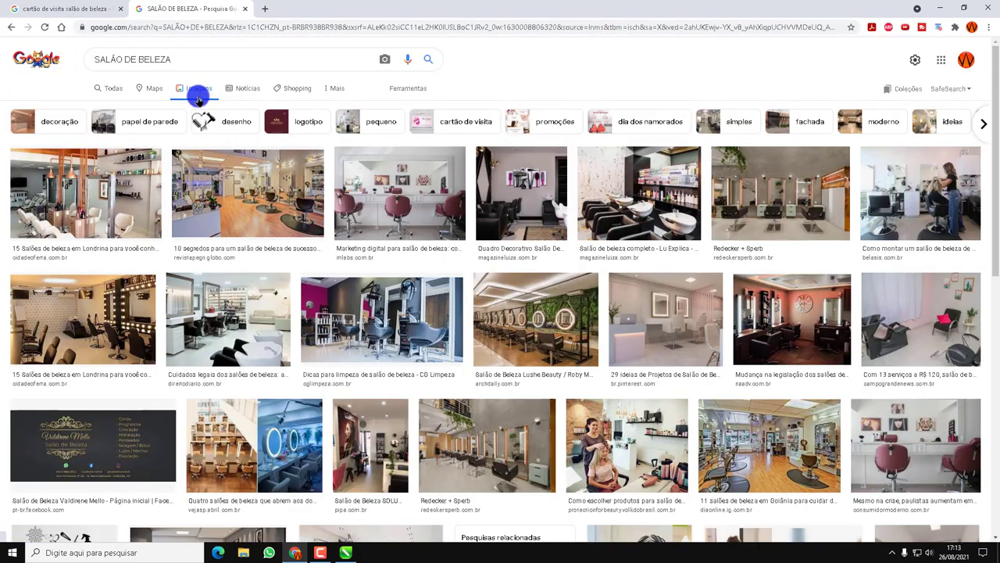
{"action": "left_click", "coordinate": [408, 87]}
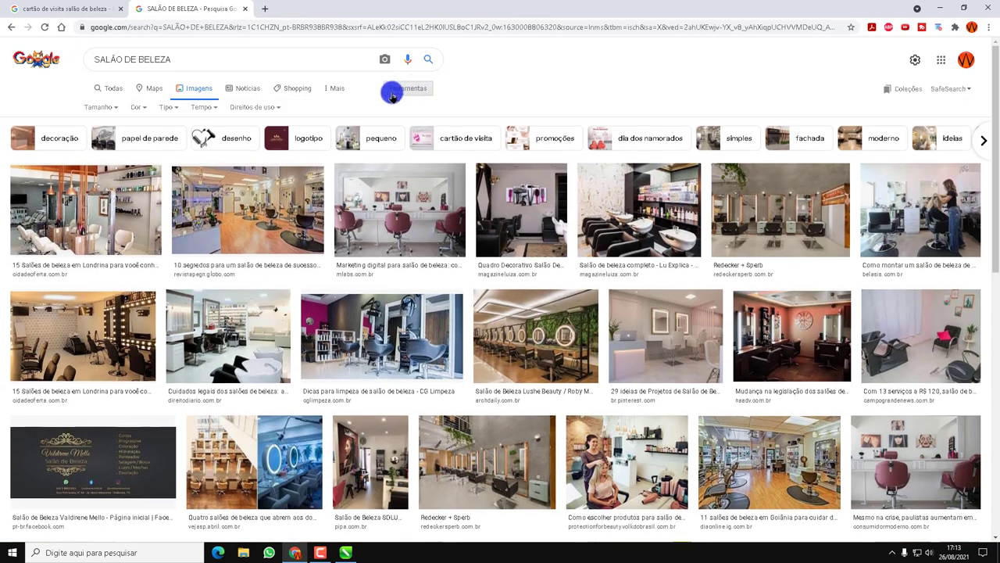
{"action": "left_click", "coordinate": [139, 107]}
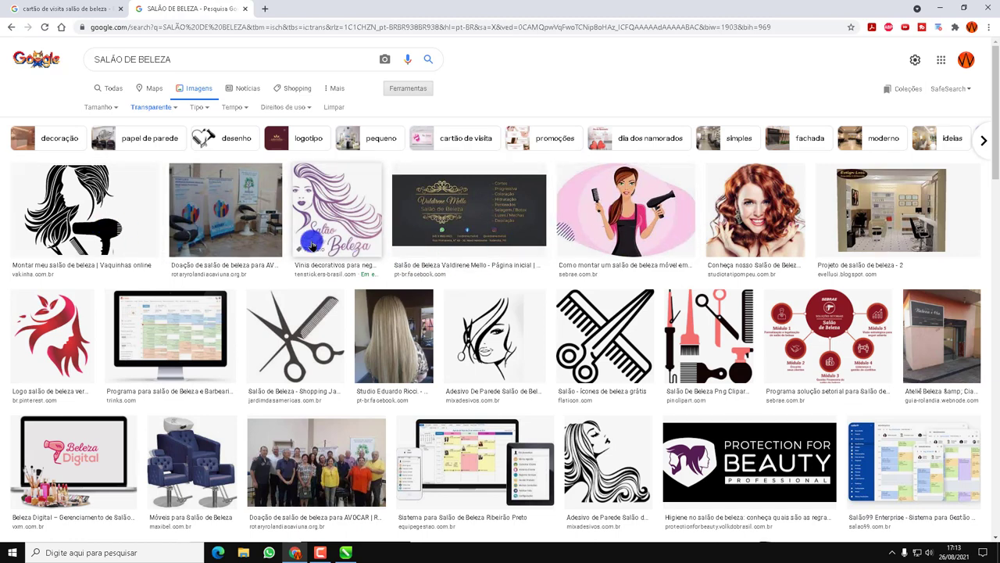
Step: Open the red woman's-profile logo and the black hair-dryer silhouette in separate tabs and compare them
{"action": "left_click", "coordinate": [106, 219]}
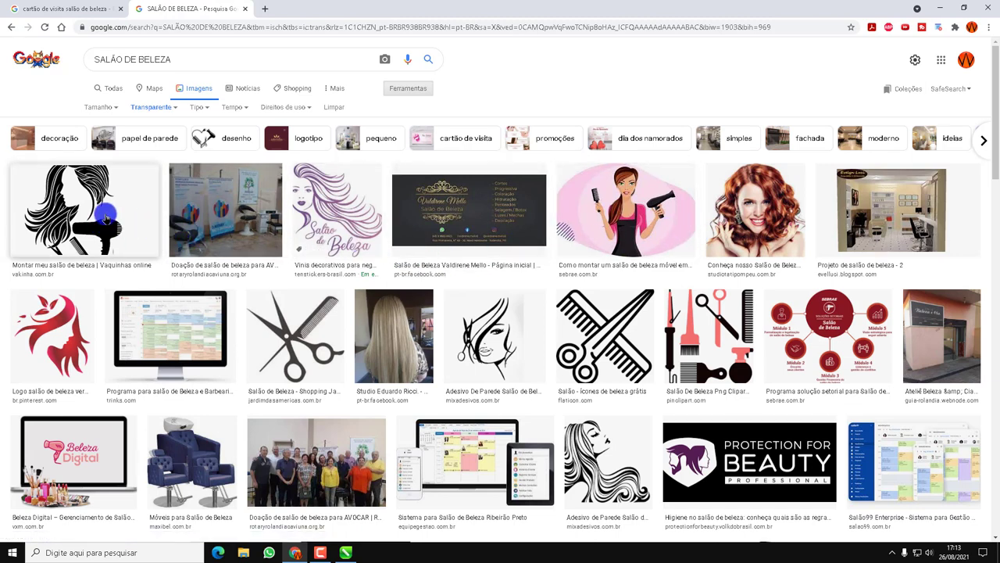
{"action": "middle_click", "coordinate": [78, 328]}
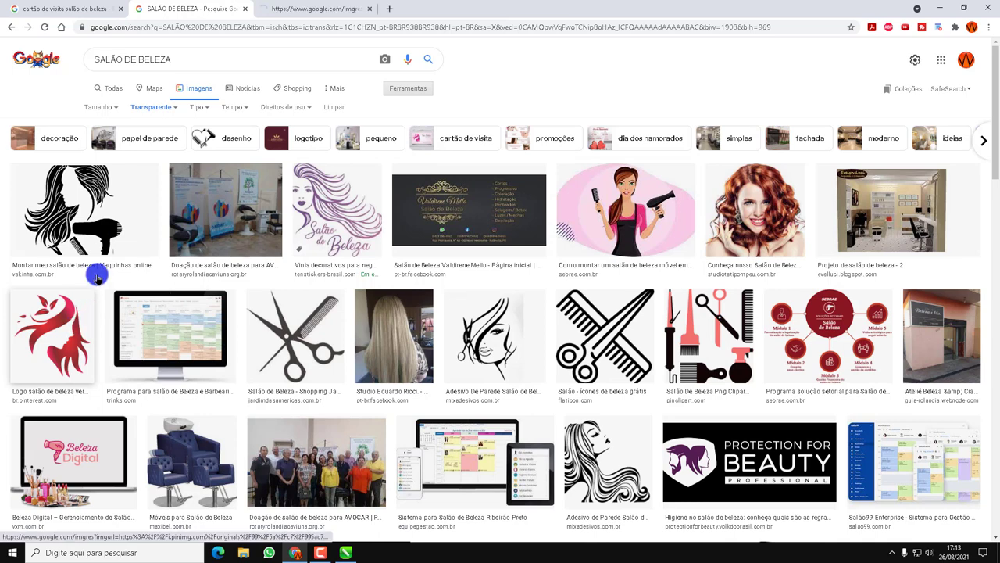
{"action": "middle_click", "coordinate": [107, 205]}
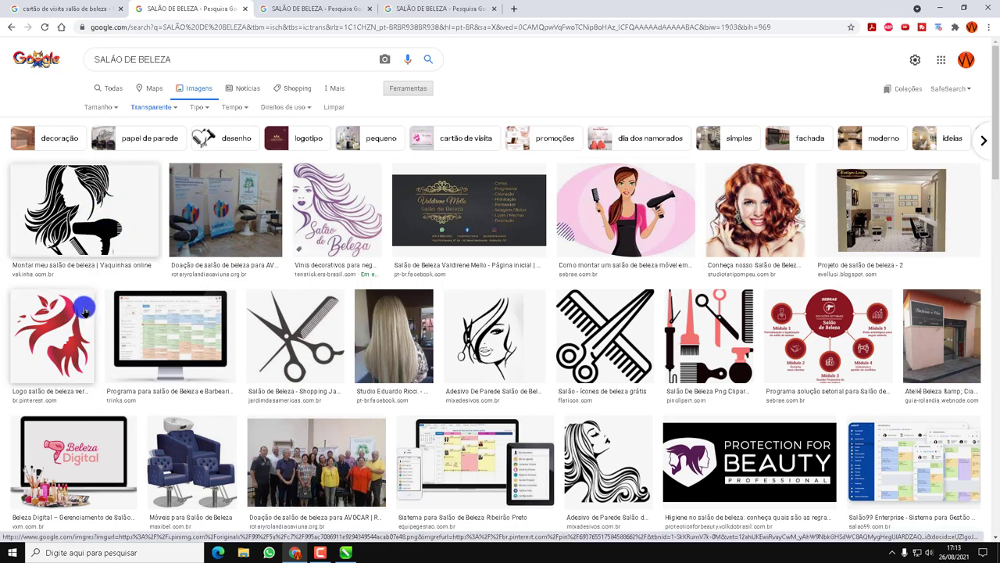
{"action": "left_click", "coordinate": [323, 8]}
{"action": "left_click", "coordinate": [446, 7]}
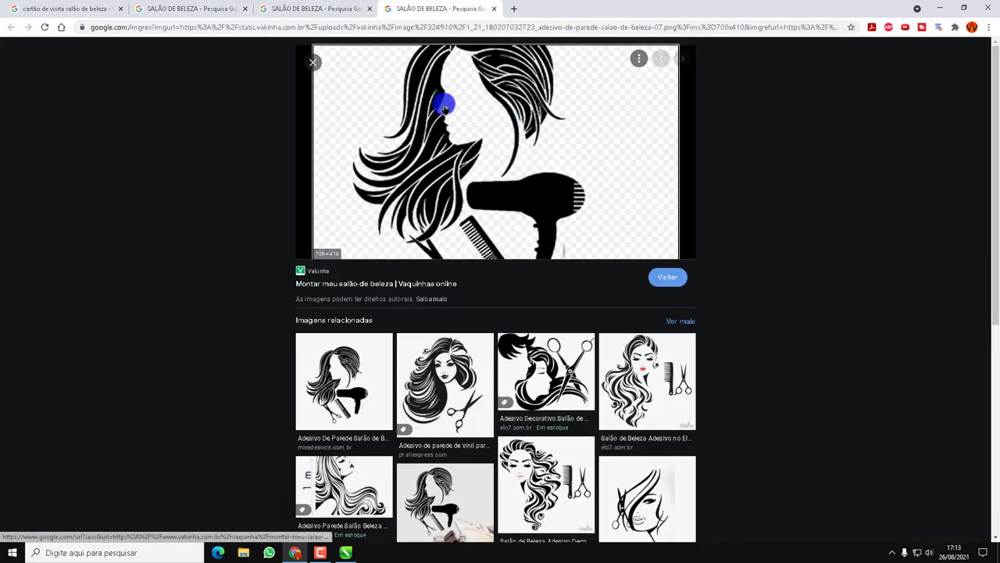
{"action": "left_click", "coordinate": [320, 6]}
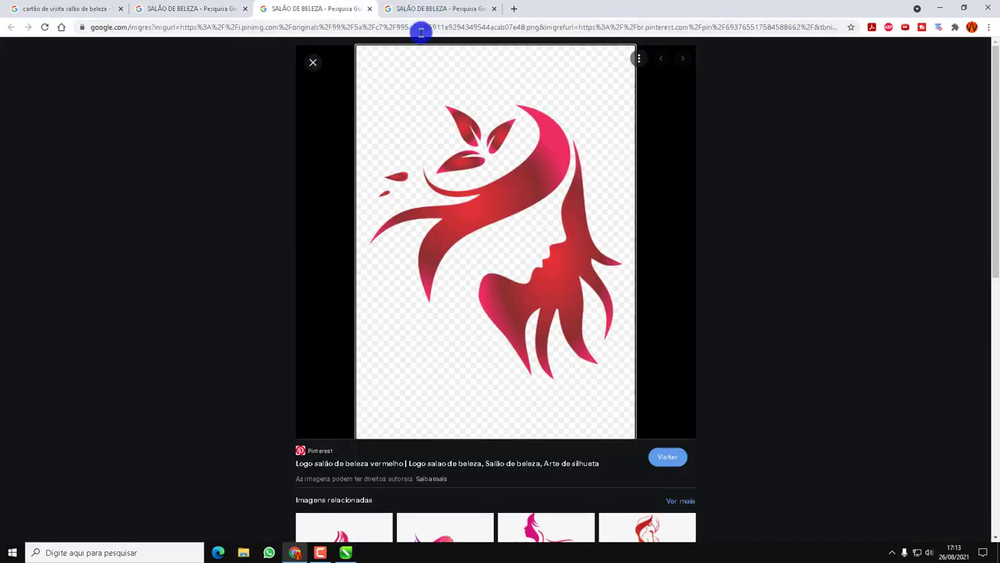
Step: Save the red woman's-profile logo image to the desktop
{"action": "right_click", "coordinate": [540, 156]}
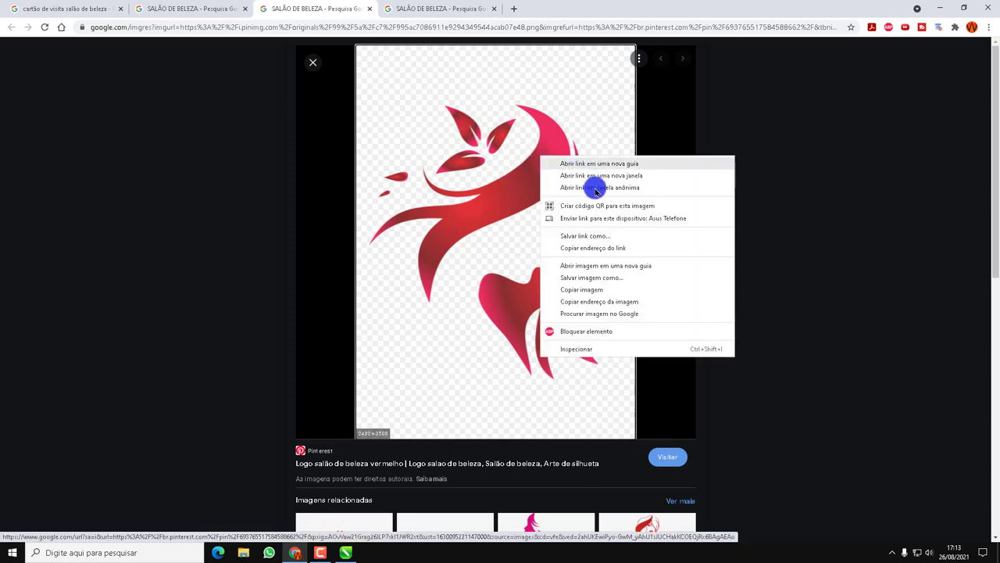
{"action": "left_click", "coordinate": [594, 279]}
{"action": "left_click", "coordinate": [414, 355]}
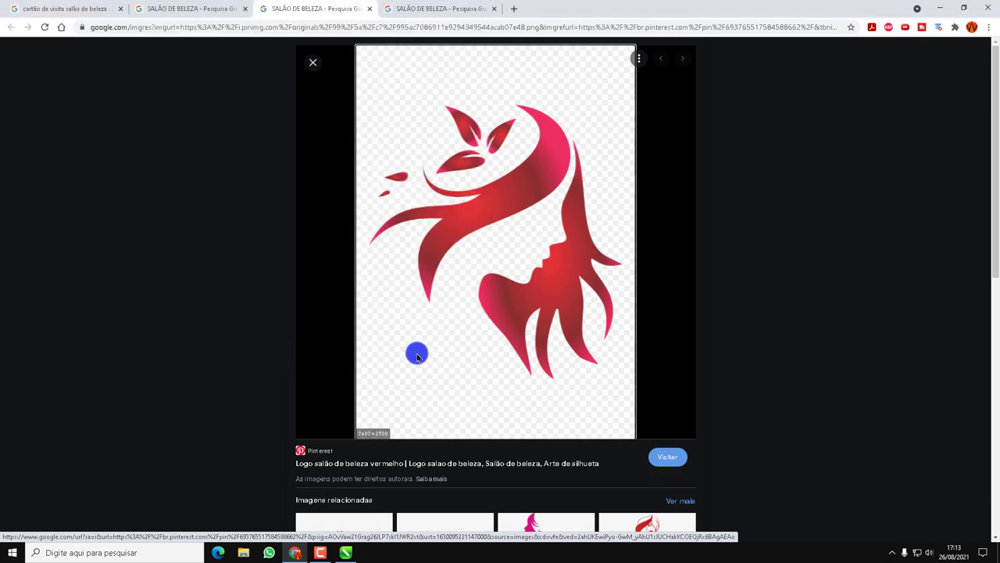
Step: Return to CorelDRAW and import the saved red logo about 0.52 by 0.73 inches, placing it on the cyan area at about X 3.24, Y 1.12
{"action": "left_click", "coordinate": [345, 551]}
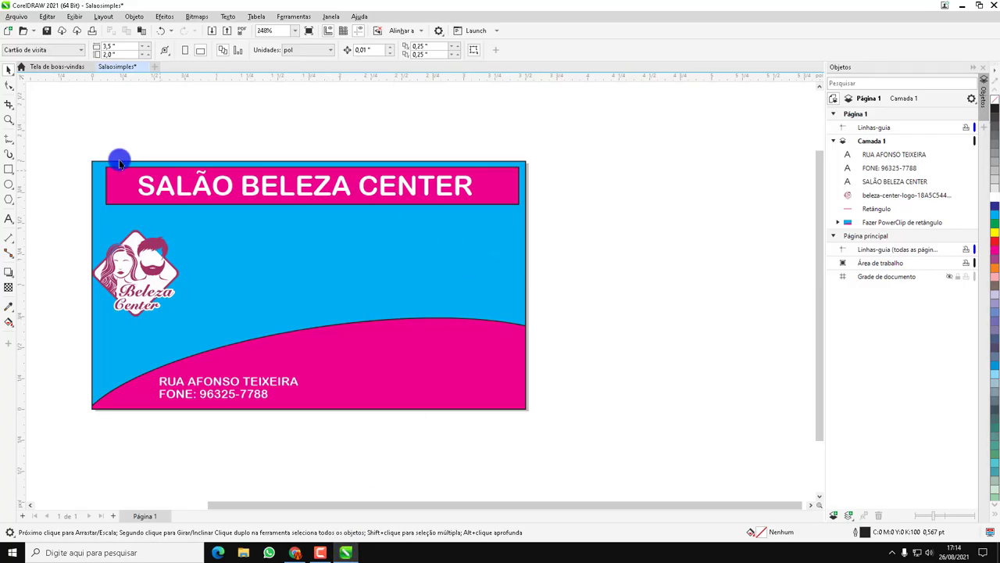
{"action": "left_click", "coordinate": [10, 16]}
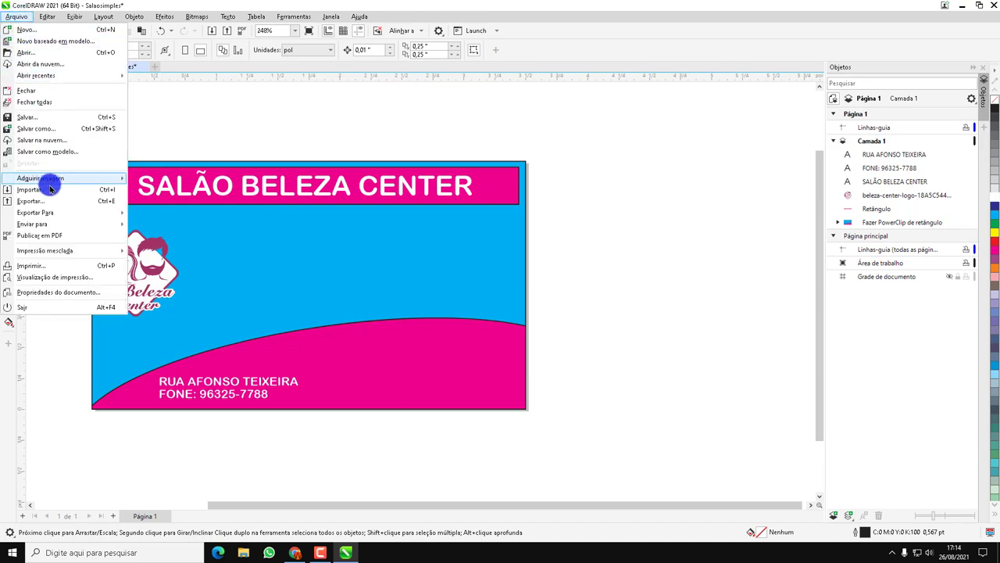
{"action": "left_click", "coordinate": [250, 110]}
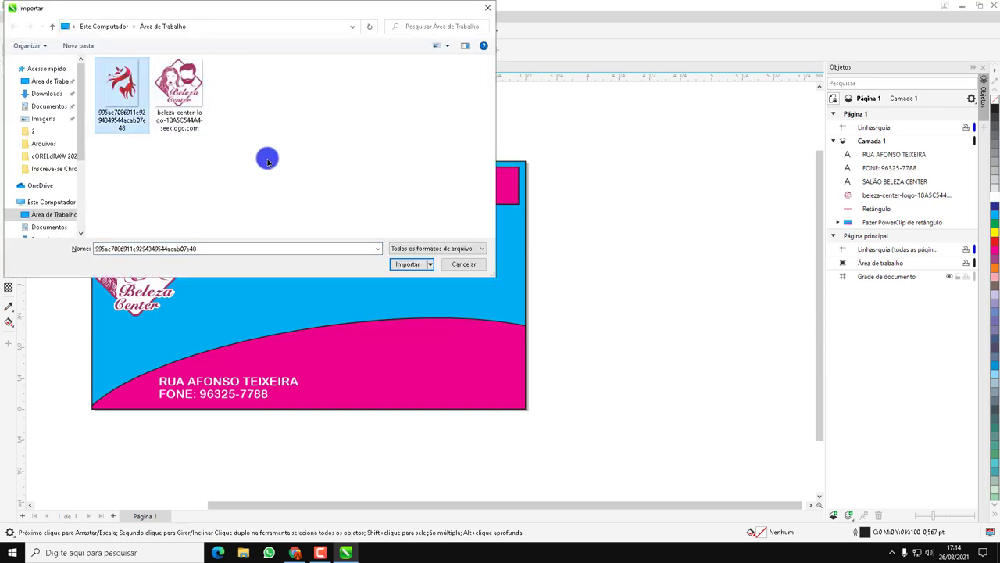
{"action": "left_click", "coordinate": [408, 263]}
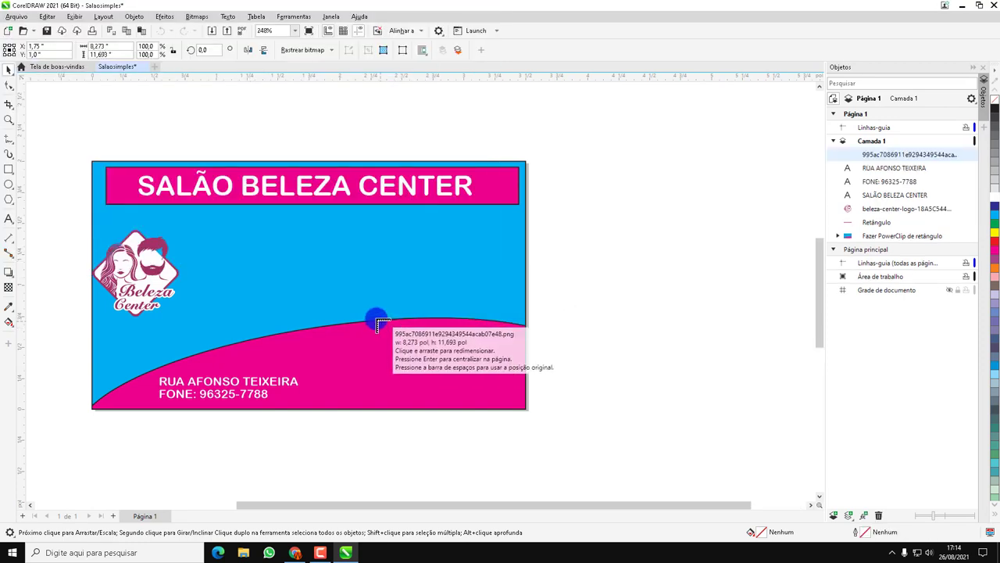
{"action": "left_click_drag", "start_coordinate": [376, 321], "coordinate": [480, 404]}
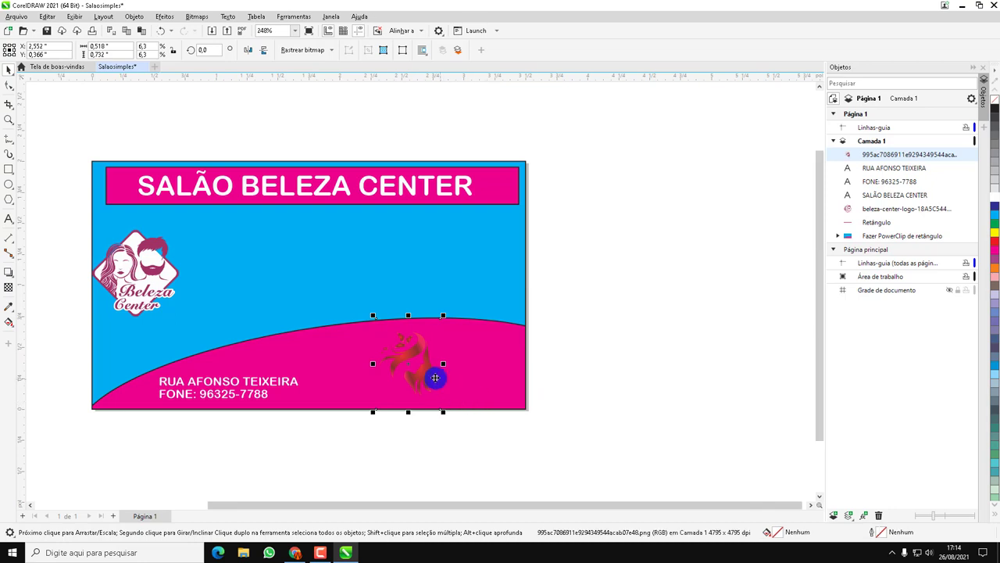
{"action": "left_click_drag", "start_coordinate": [435, 378], "coordinate": [500, 277]}
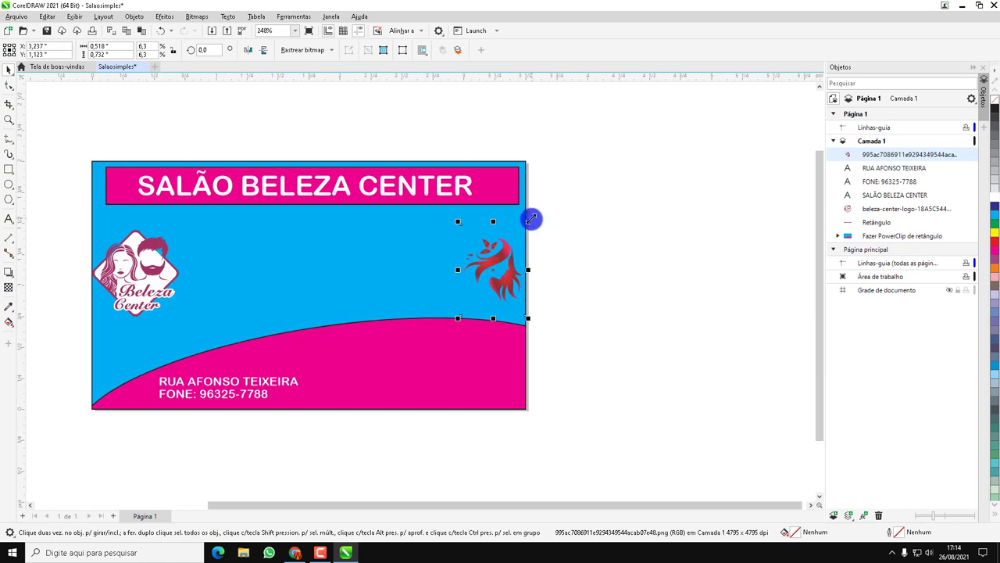
Step: Enlarge the red woman's-profile logo to about 0.76 by 1.08 inches and move it to about X 3.07, Y 1.17
{"action": "left_click_drag", "start_coordinate": [531, 219], "coordinate": [585, 176]}
{"action": "left_click_drag", "start_coordinate": [513, 246], "coordinate": [492, 252]}
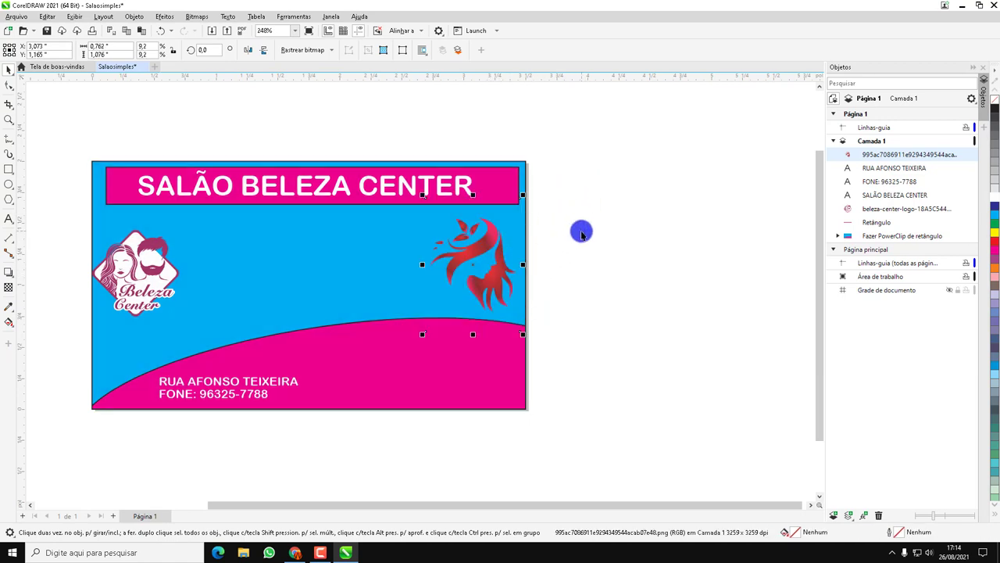
{"action": "left_click", "coordinate": [626, 208]}
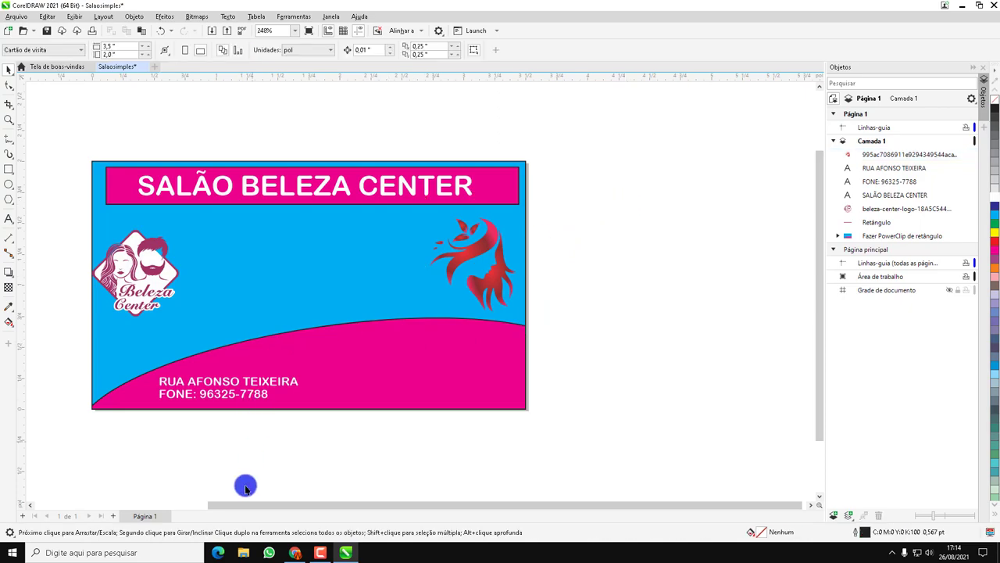
Step: Switch to Chrome and search Google Images for "whatsapp png"
{"action": "left_click", "coordinate": [294, 552]}
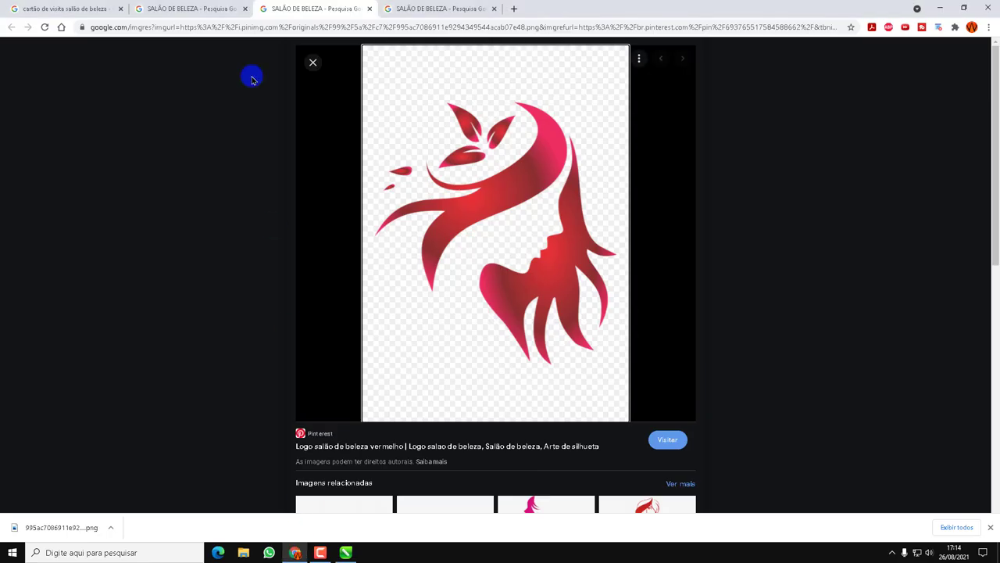
{"action": "left_click", "coordinate": [380, 27]}
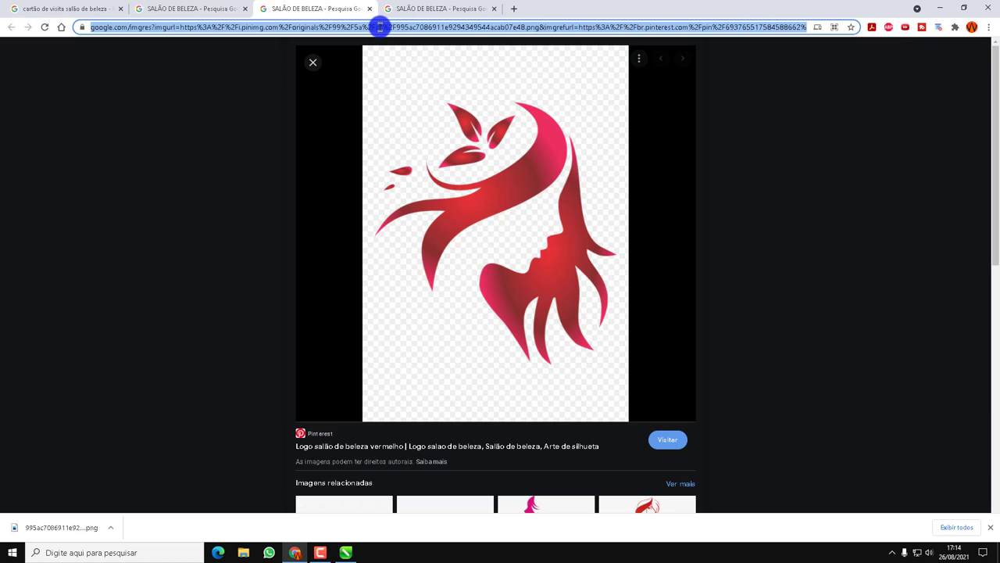
{"action": "type", "text": "WHATS"}
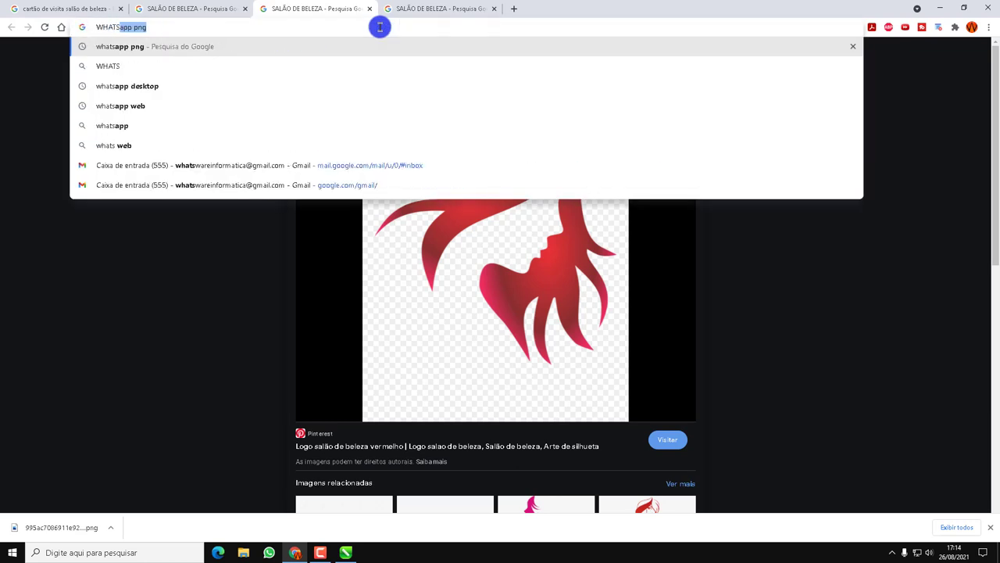
{"action": "key", "text": "Return"}
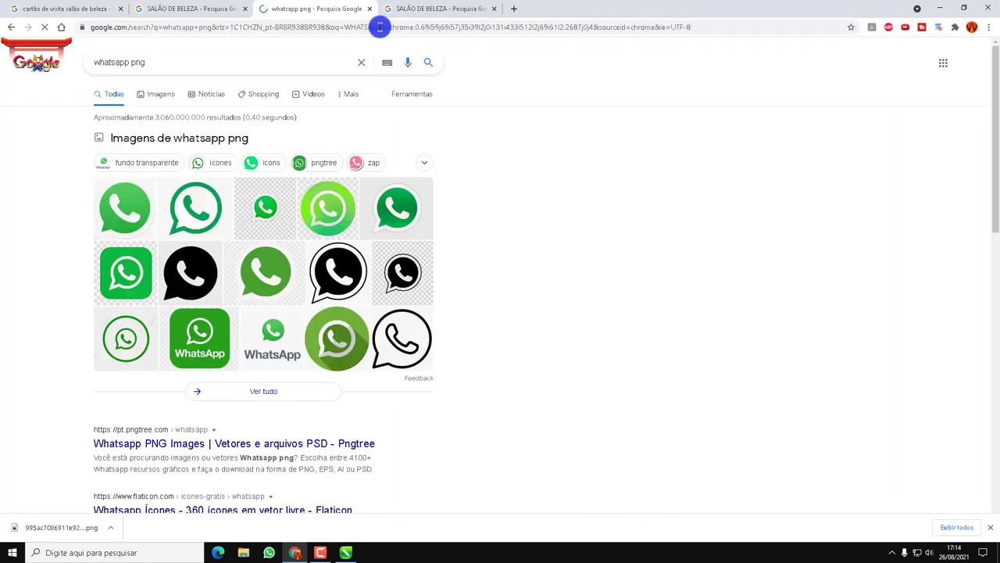
{"action": "left_click", "coordinate": [173, 94]}
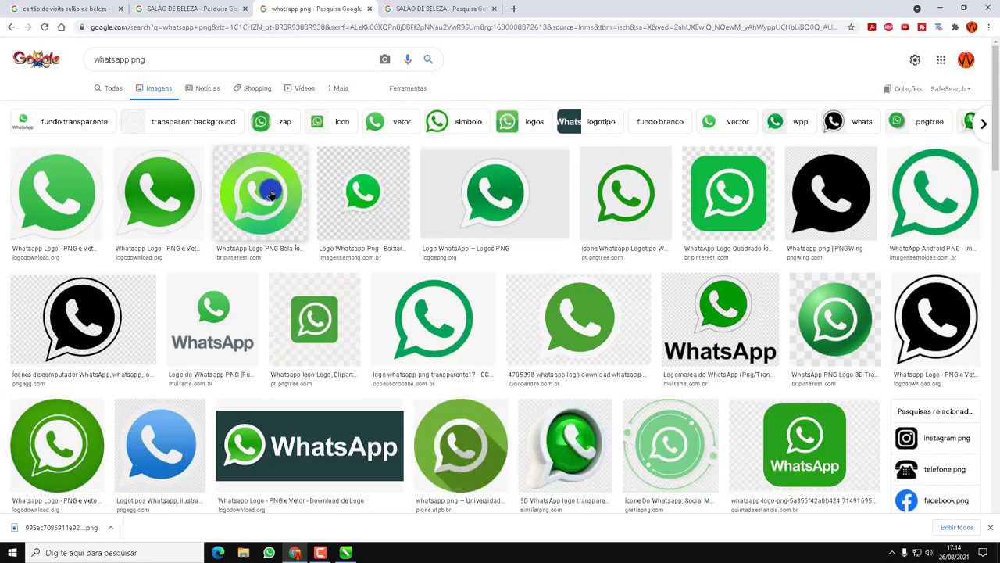
Step: Open the green WhatsApp logo with the white border from logodownload.org and save the image to the desktop
{"action": "left_click", "coordinate": [193, 193]}
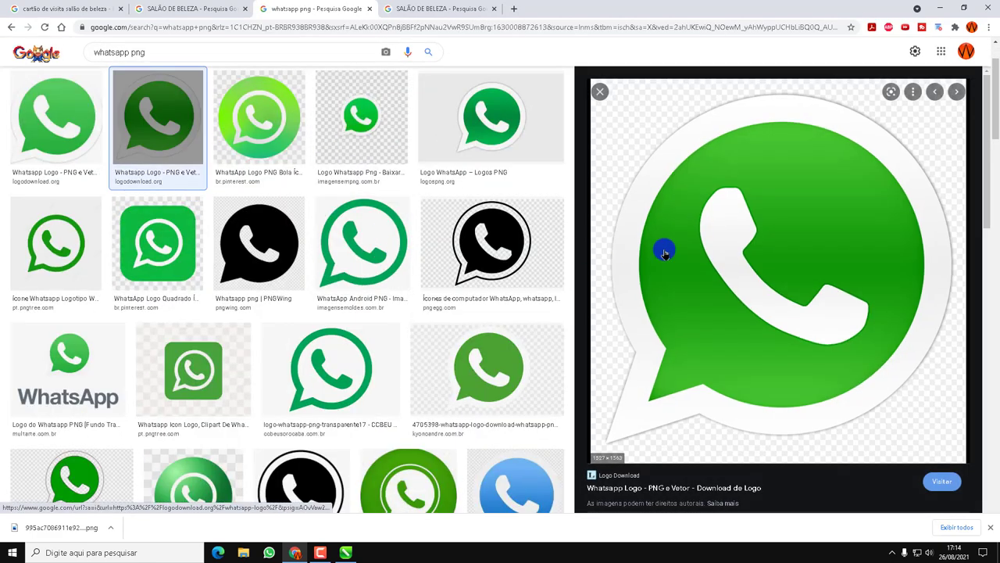
{"action": "right_click", "coordinate": [772, 176]}
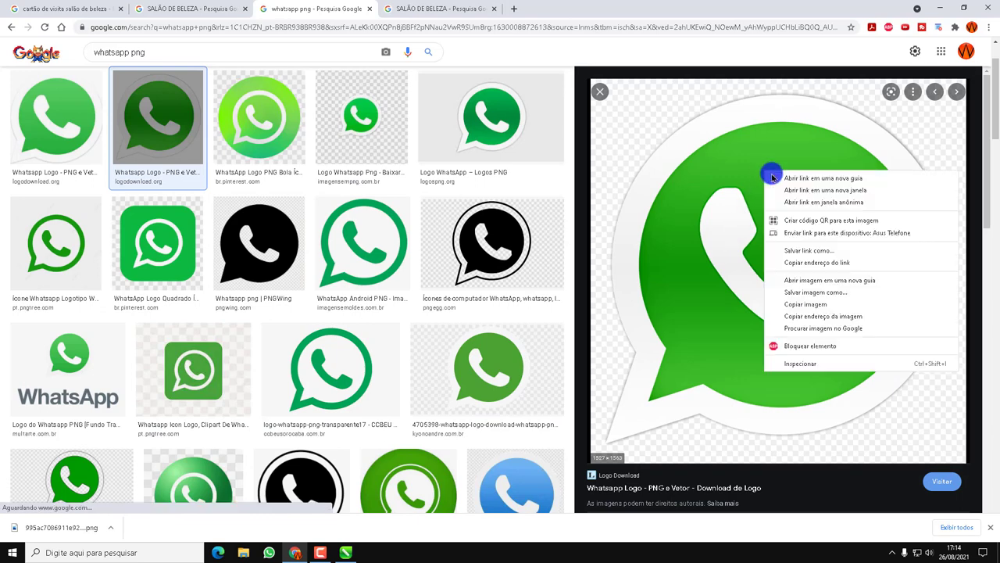
{"action": "left_click", "coordinate": [809, 292]}
{"action": "left_click", "coordinate": [422, 353]}
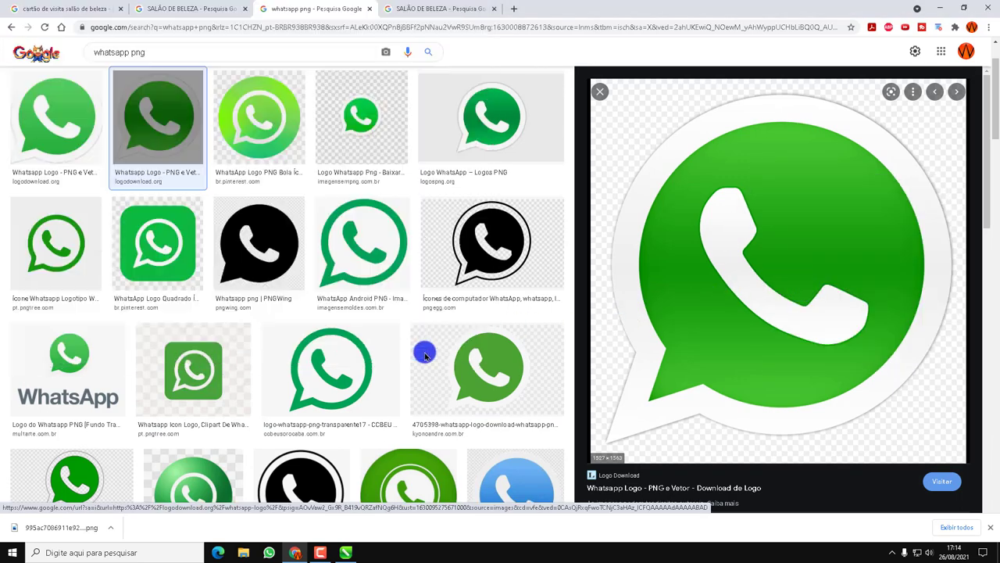
Step: Return to CorelDRAW, import whatsapp-logo-icone about 0.09 inches wide, and place it directly in front of the address line
{"action": "left_click", "coordinate": [347, 552]}
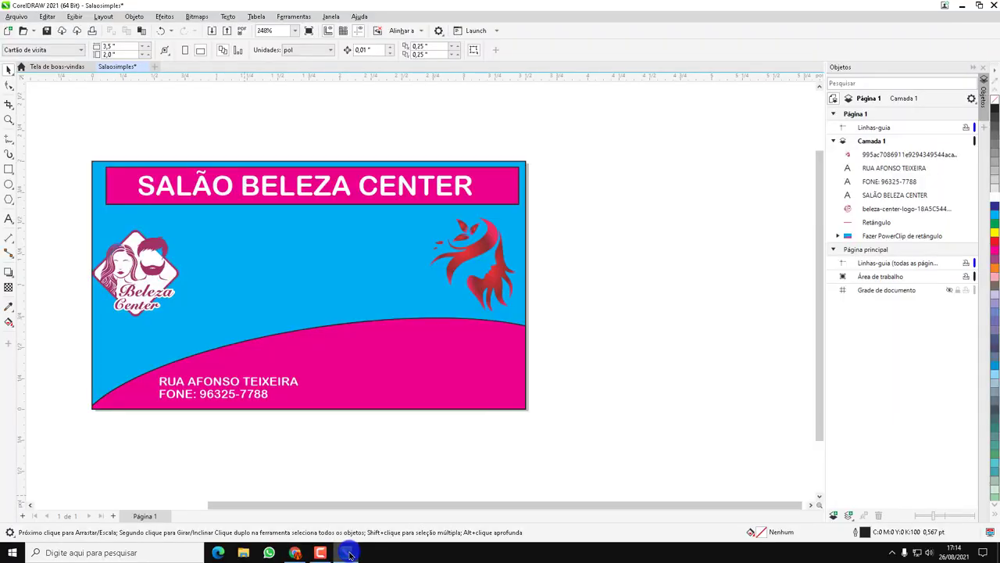
{"action": "key", "text": "ctrl+i"}
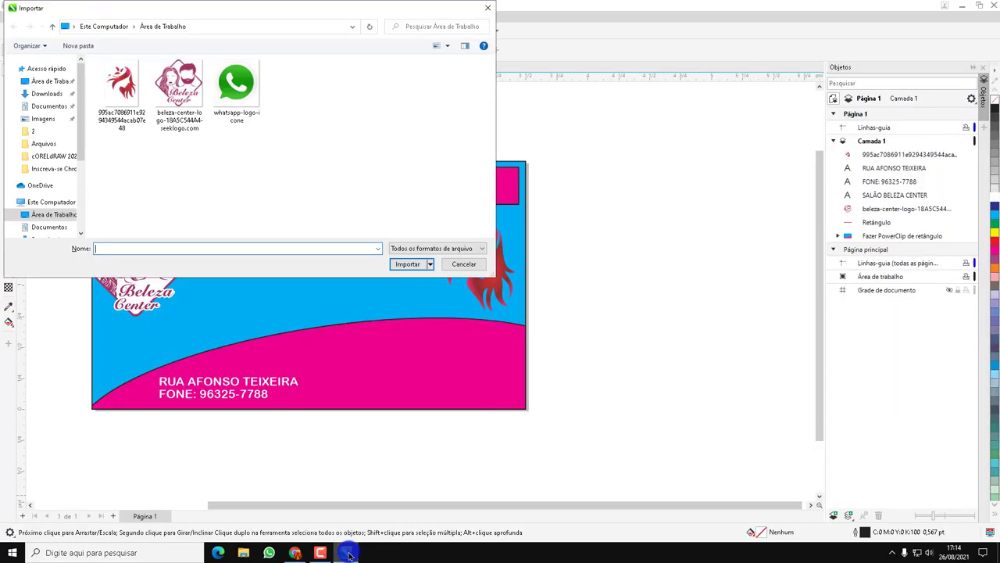
{"action": "left_click", "coordinate": [249, 94]}
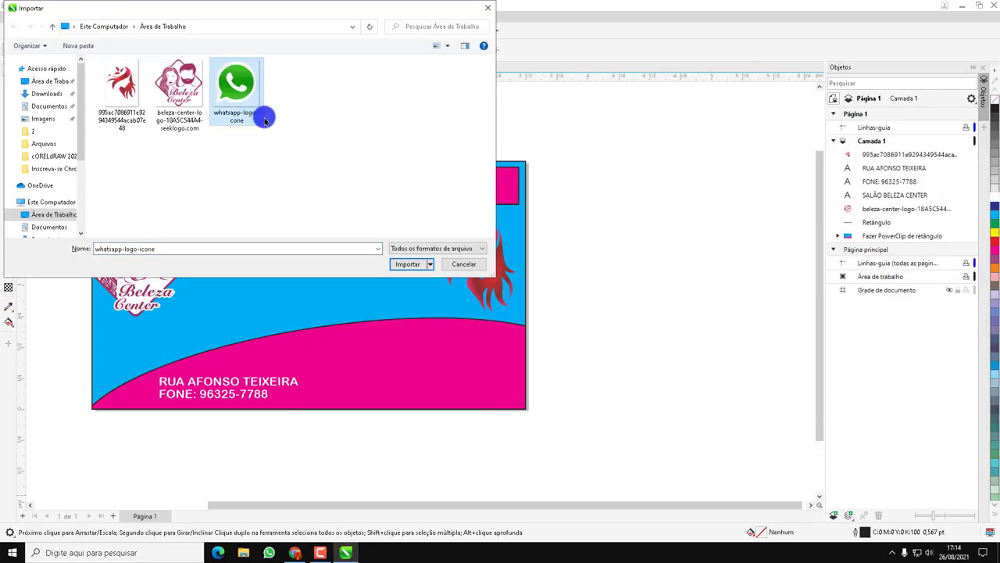
{"action": "left_click", "coordinate": [407, 264]}
{"action": "left_click_drag", "start_coordinate": [190, 269], "coordinate": [149, 379]}
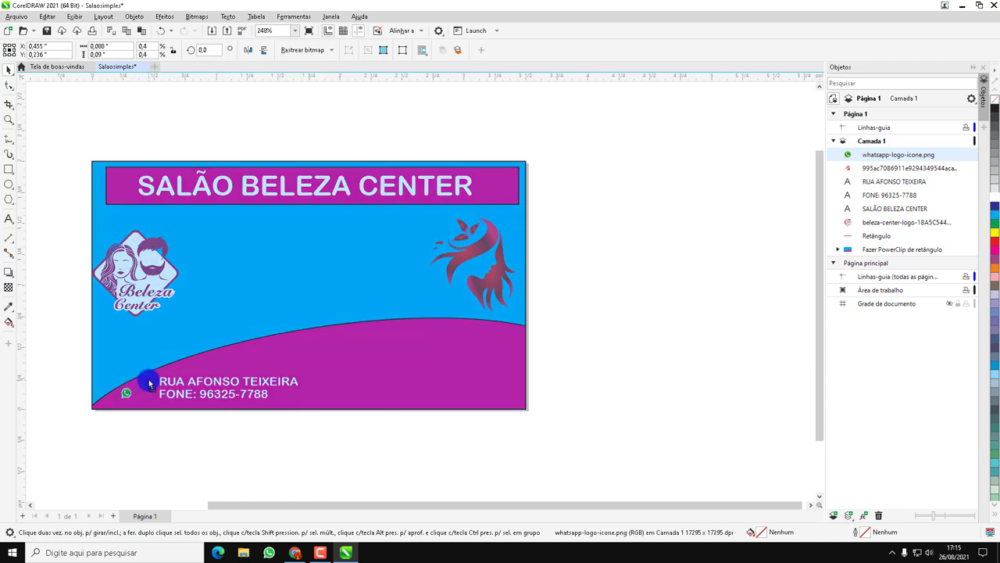
{"action": "left_click", "coordinate": [713, 281]}
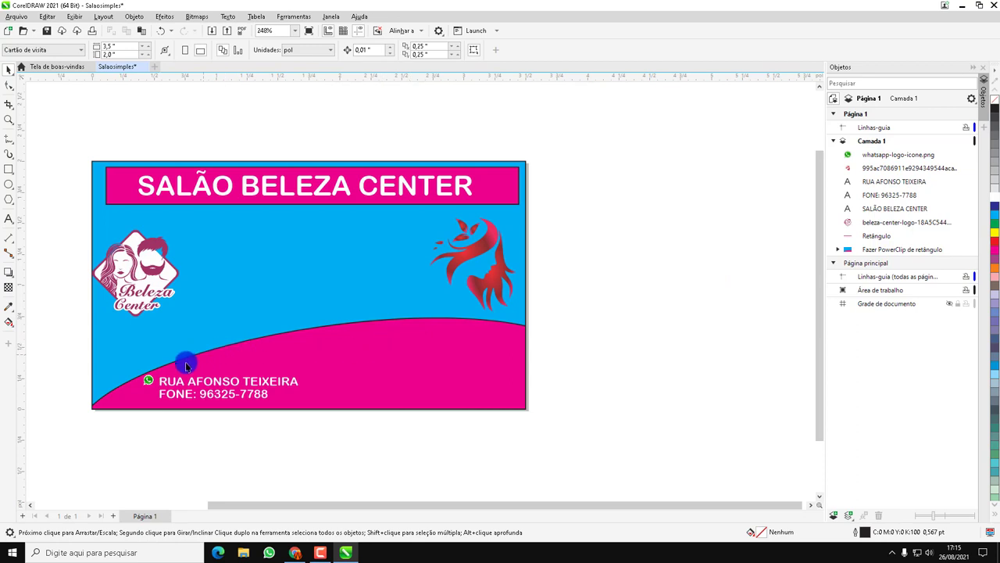
{"action": "left_click", "coordinate": [148, 380]}
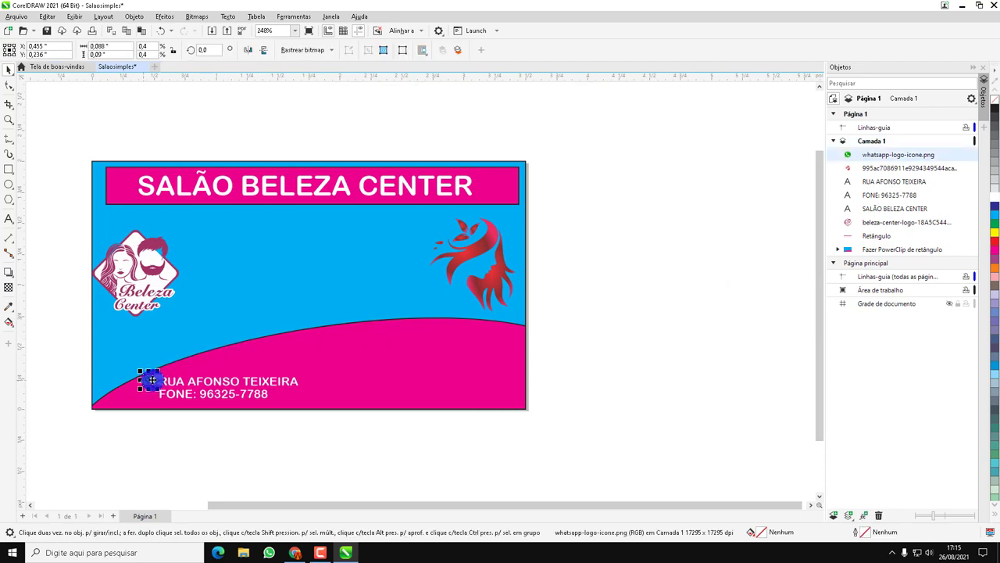
{"action": "left_click", "coordinate": [730, 249]}
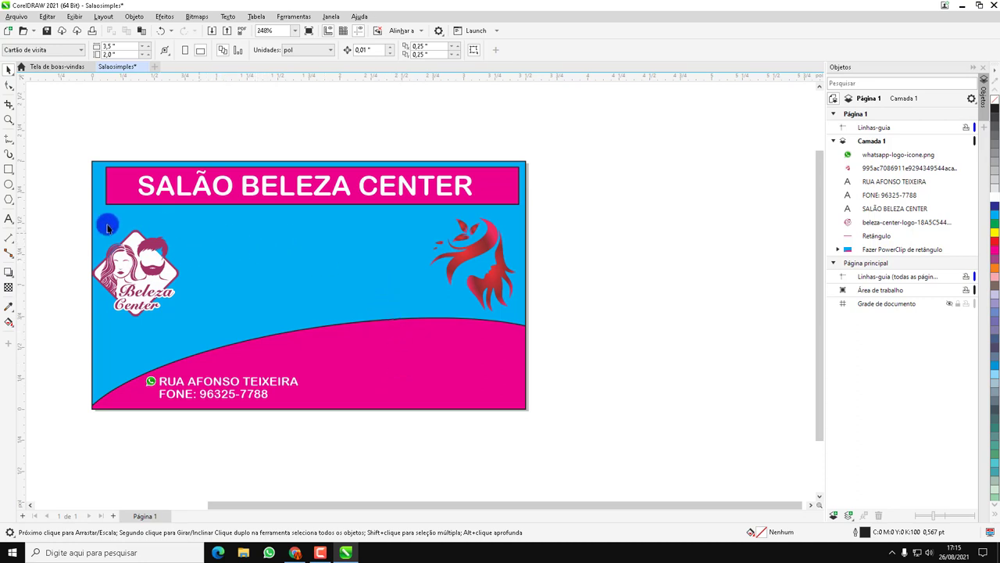
Step: Draw a small ellipse about 0.08 by 0.07 inches beside the Beleza Center logo and fill it with magenta
{"action": "left_click", "coordinate": [9, 185]}
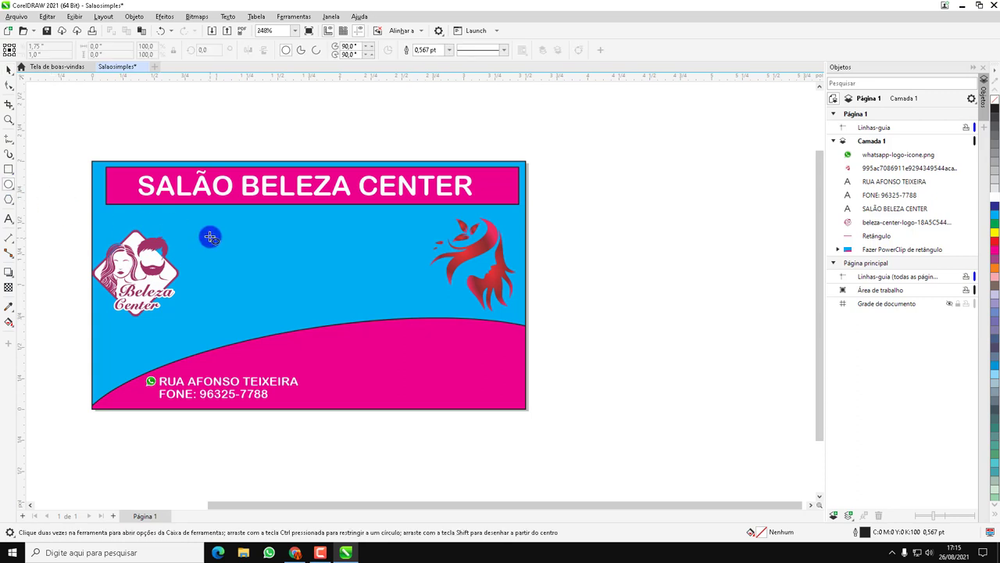
{"action": "left_click_drag", "start_coordinate": [208, 230], "coordinate": [217, 241]}
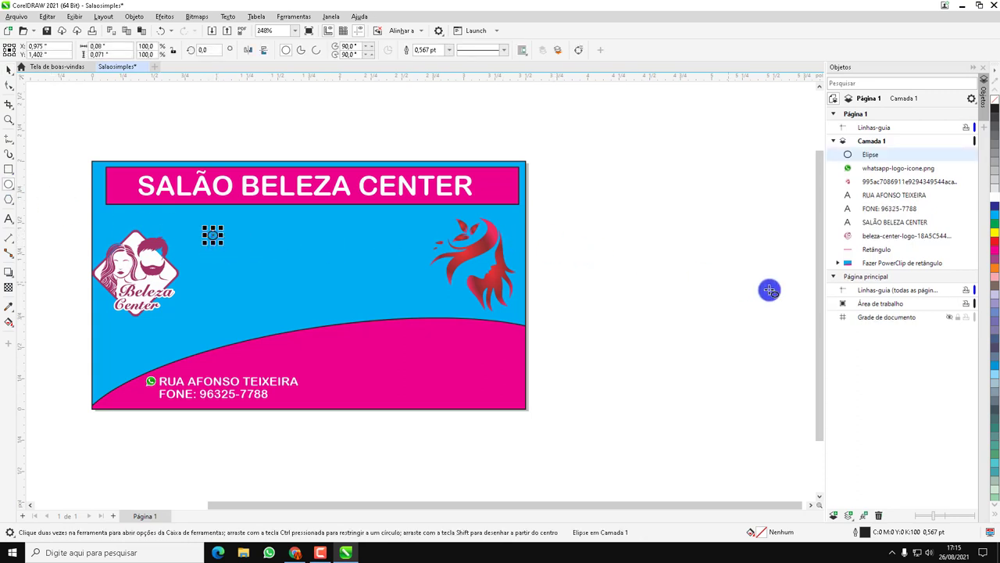
{"action": "left_click", "coordinate": [995, 252]}
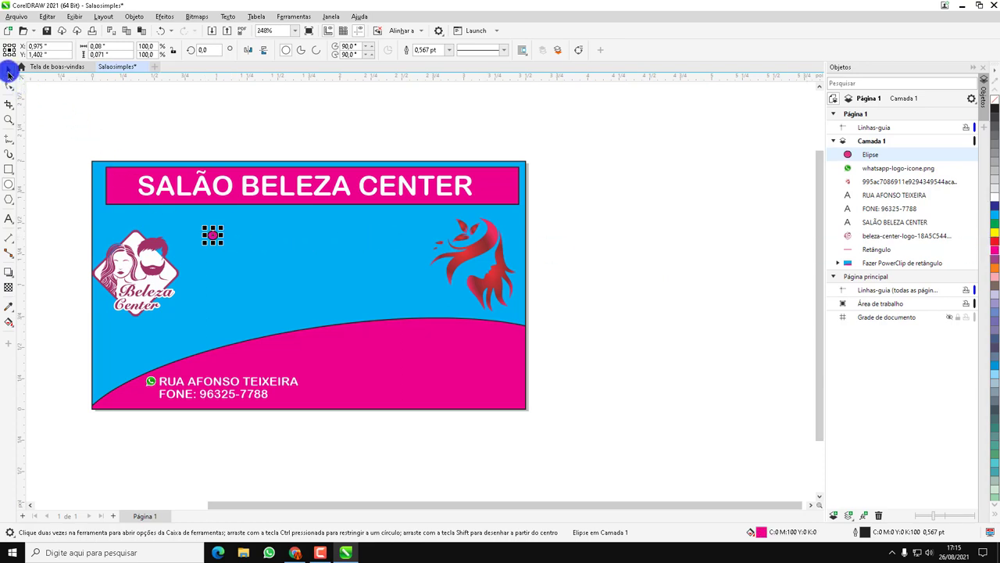
{"action": "left_click", "coordinate": [8, 70]}
{"action": "left_click", "coordinate": [141, 102]}
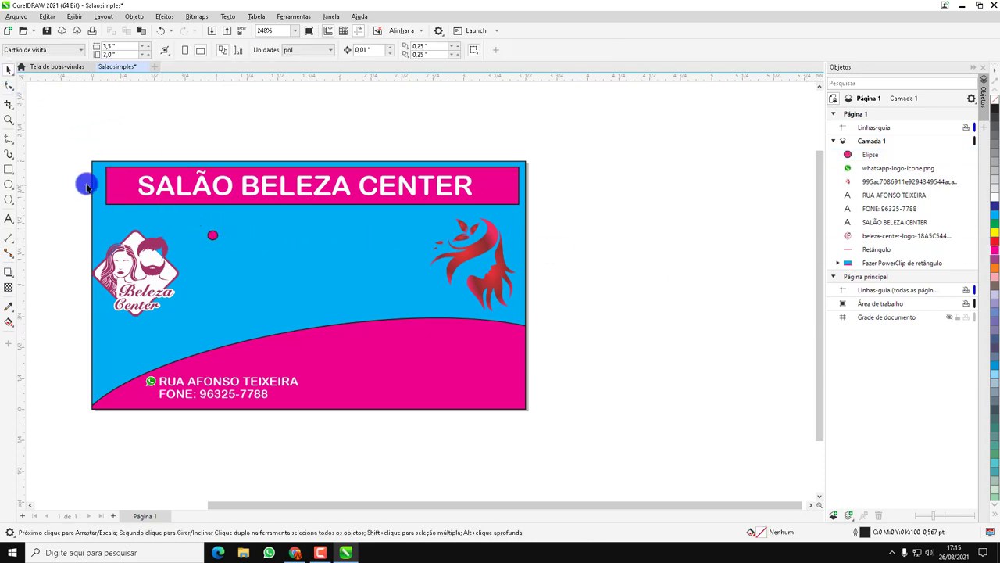
Step: Add the text "CORTES" in white at 8 pt, placed right beside the small magenta ellipse
{"action": "left_click", "coordinate": [9, 219]}
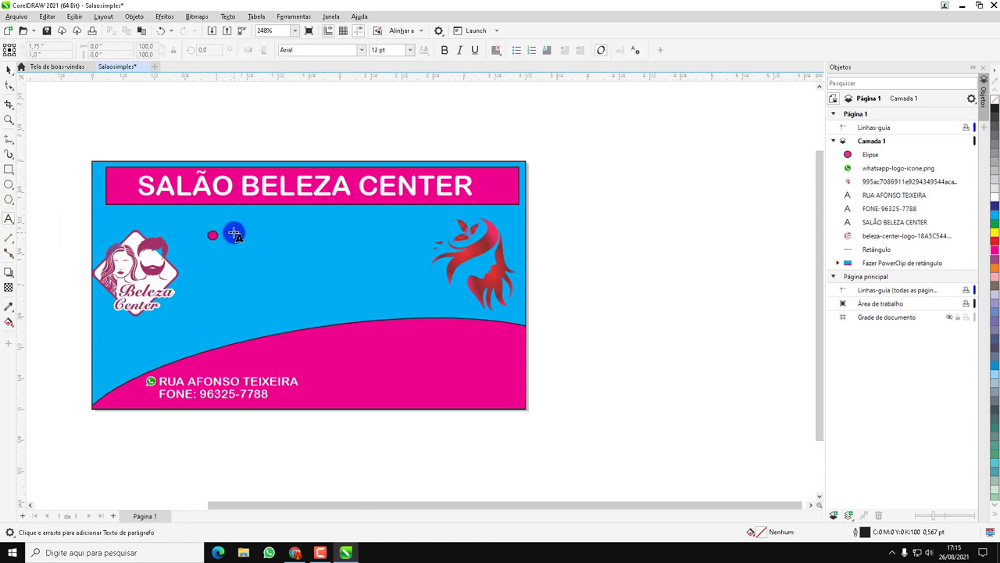
{"action": "left_click", "coordinate": [231, 233]}
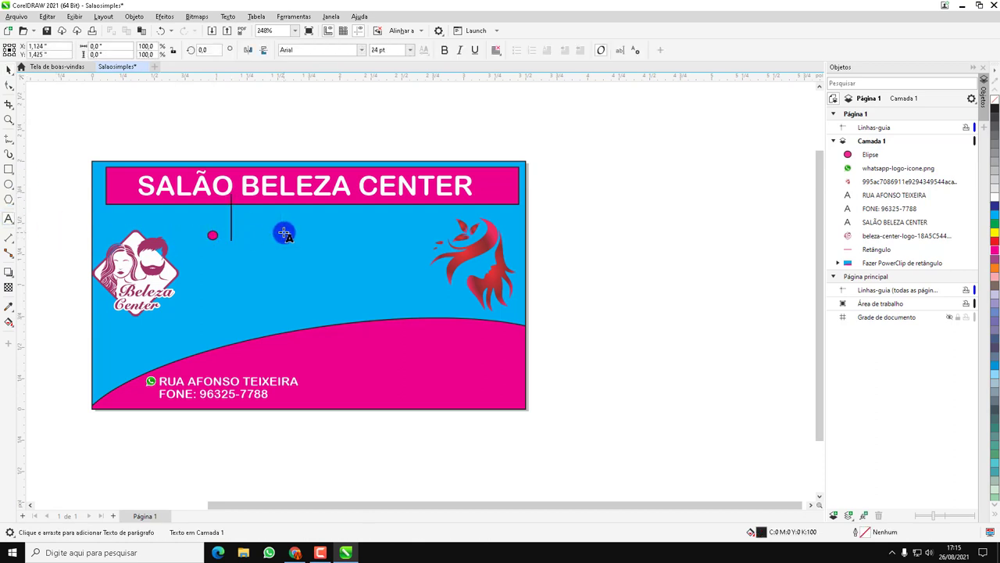
{"action": "type", "text": "CORTES"}
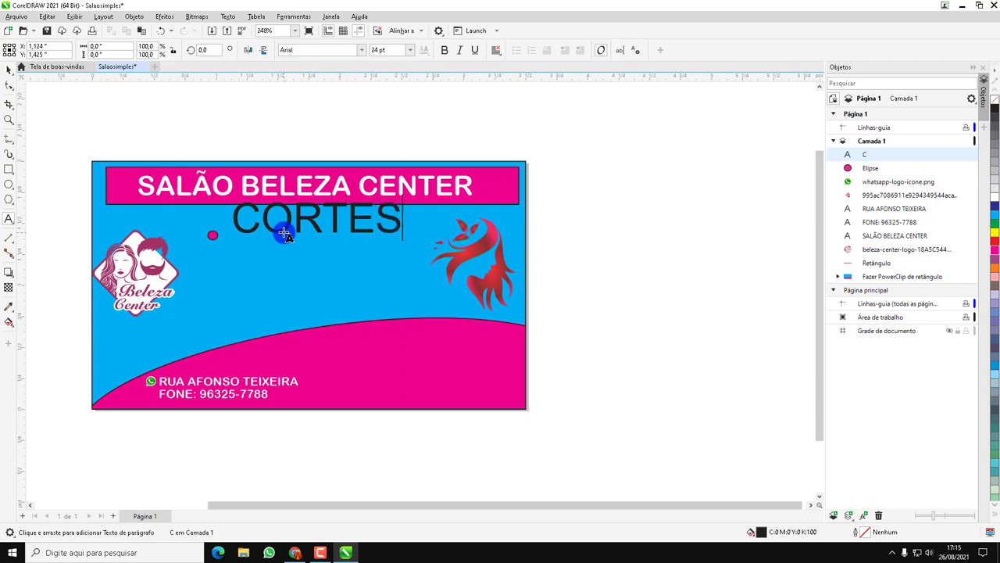
{"action": "left_click", "coordinate": [9, 69]}
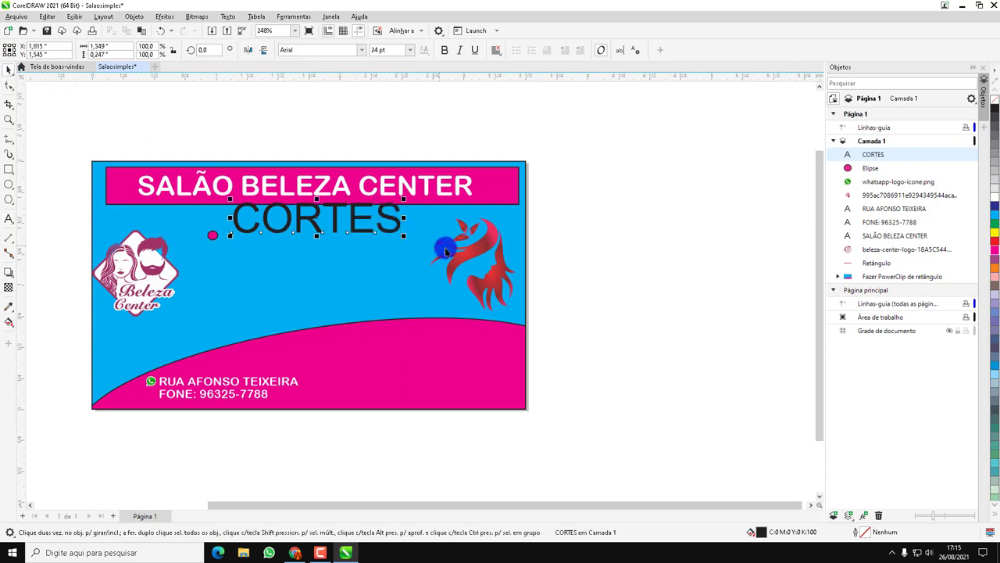
{"action": "left_click", "coordinate": [409, 49]}
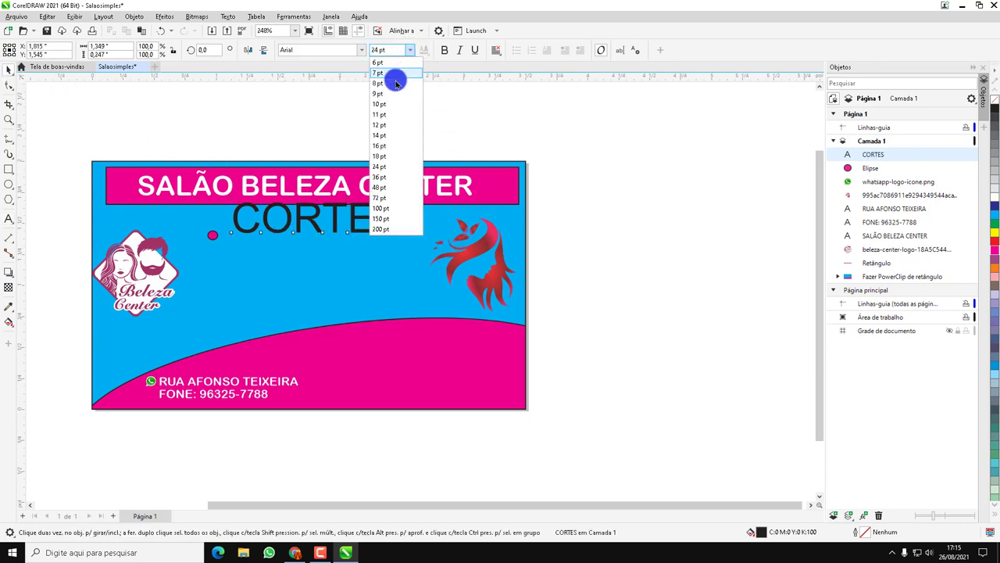
{"action": "left_click", "coordinate": [395, 84]}
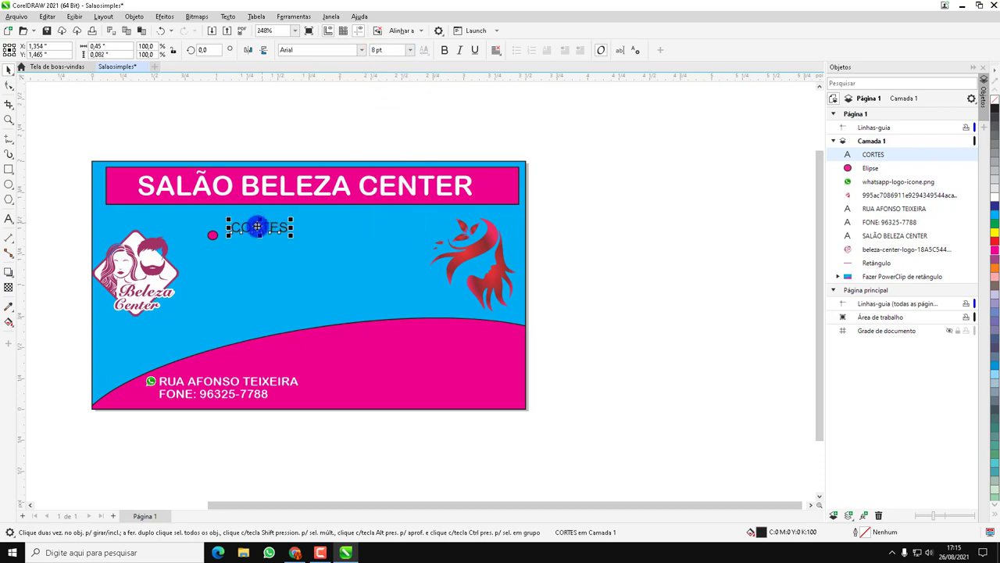
{"action": "mouse_move", "coordinate": [259, 226]}
{"action": "left_mouse_down"}
{"action": "mouse_move", "coordinate": [257, 240]}
{"action": "mouse_move", "coordinate": [252, 234]}
{"action": "left_mouse_up"}
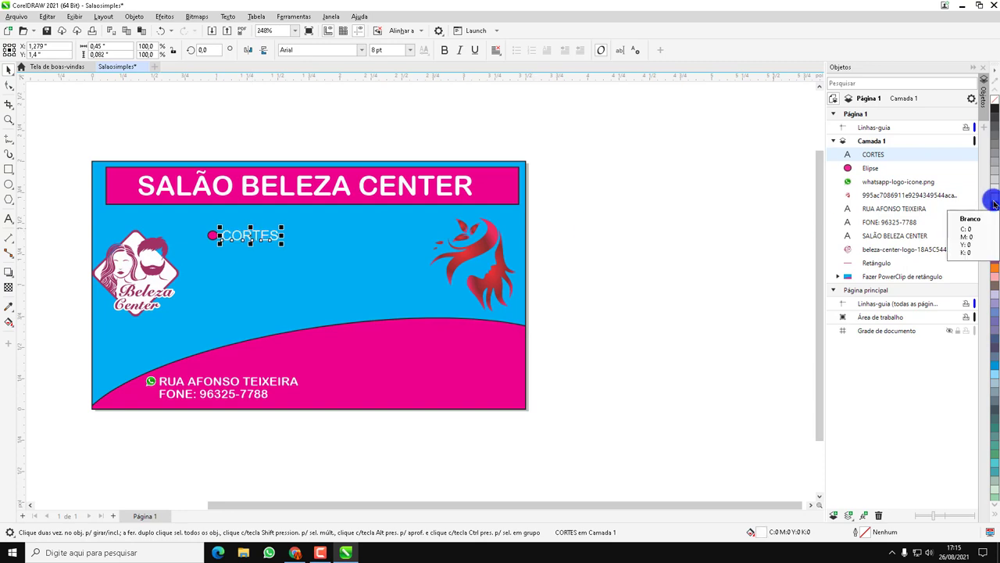
Step: Set the CORTES text in Arial Rounded MT Bold with a black outline
{"action": "left_click", "coordinate": [301, 49]}
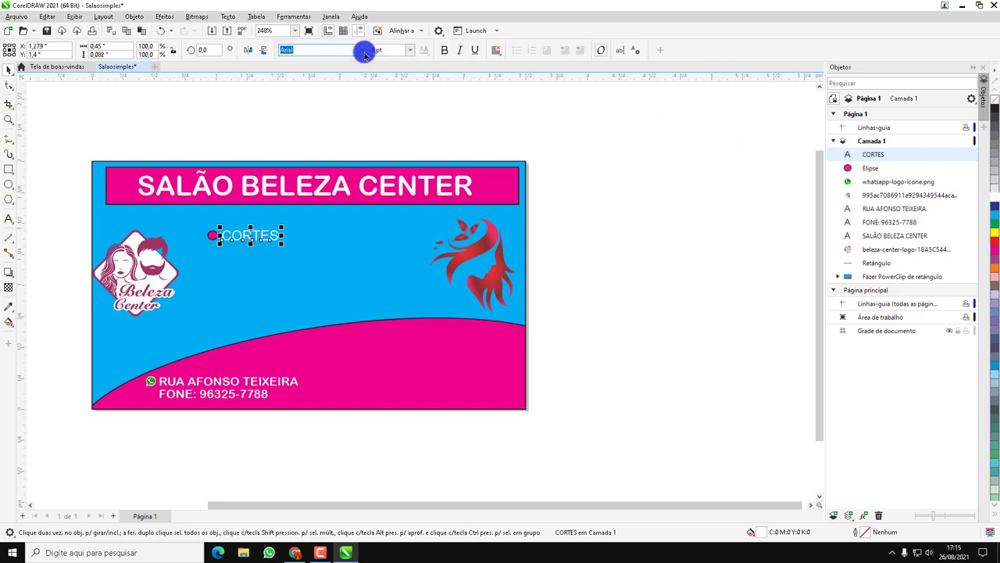
{"action": "left_click", "coordinate": [355, 81]}
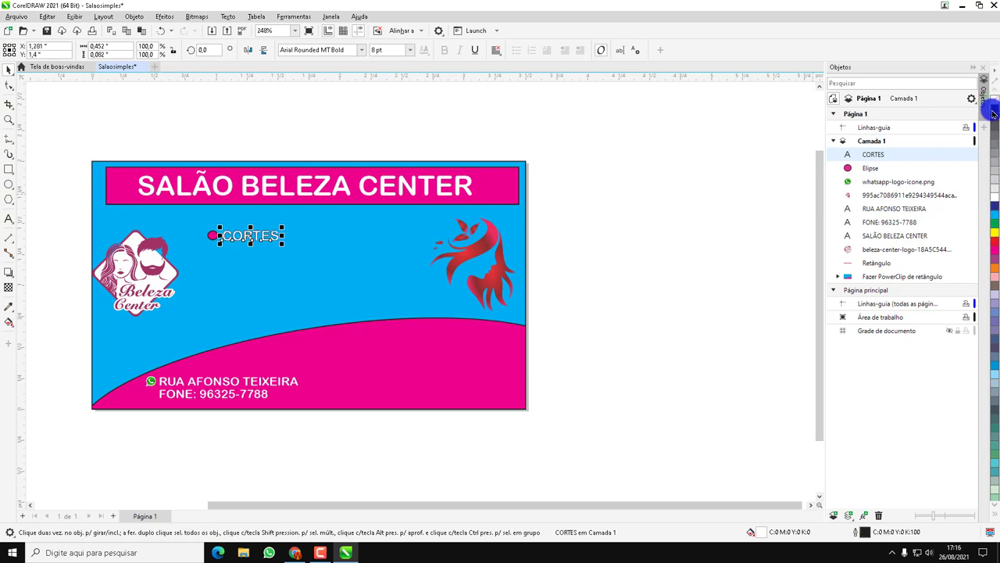
{"action": "left_click", "coordinate": [677, 176]}
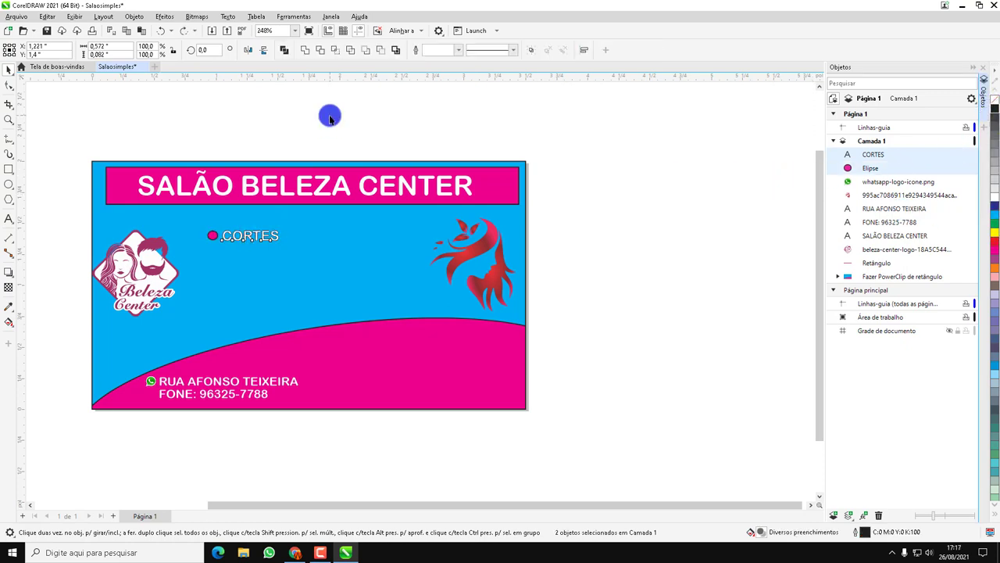
Step: Duplicate the magenta ellipse together with the CORTES text and move the copy straight down to Y 1.3 inches
{"action": "left_click", "coordinate": [268, 237]}
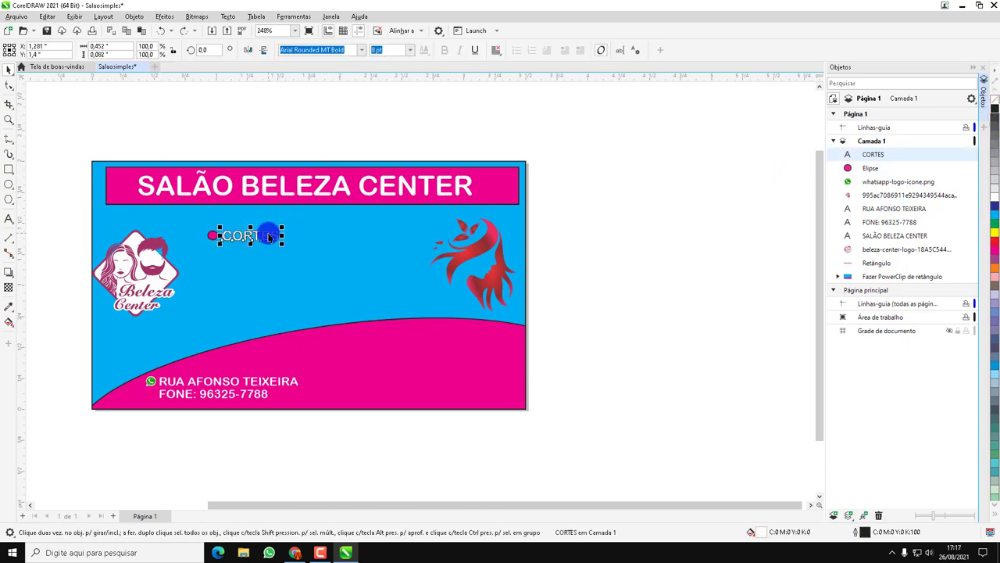
{"action": "left_click", "coordinate": [213, 237], "text": "shift"}
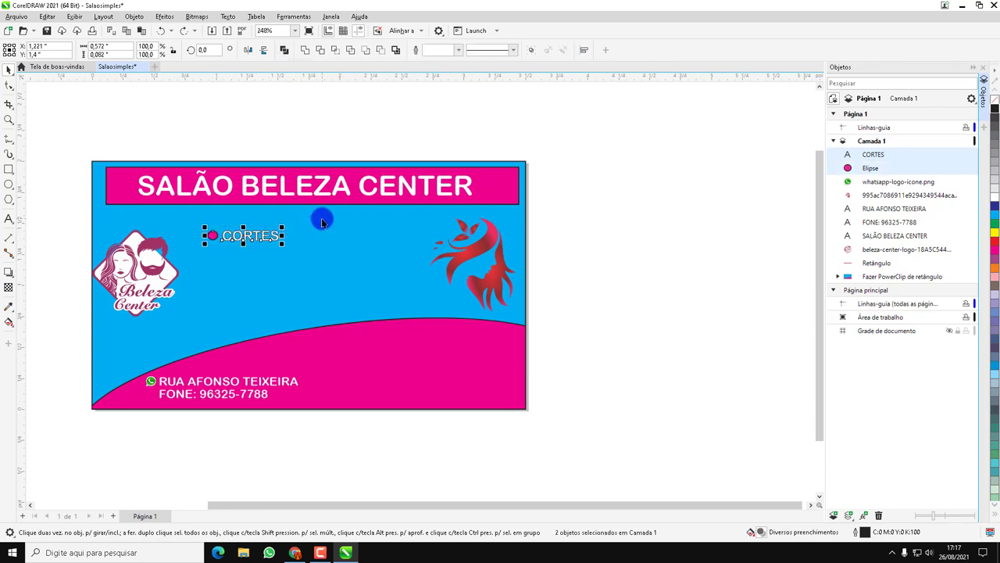
{"action": "key", "text": "ctrl+c"}
{"action": "key", "text": "ctrl+v"}
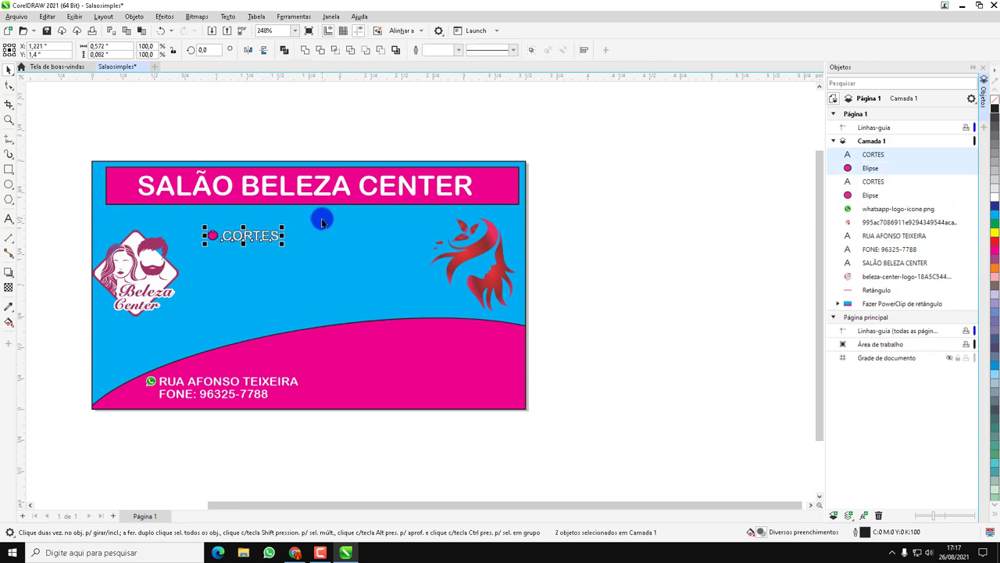
{"action": "key", "text": "Down"}
{"action": "key", "text": "Down"}
{"action": "key", "text": "Down"}
{"action": "key", "text": "Down"}
{"action": "key", "text": "Down"}
{"action": "key", "text": "Down"}
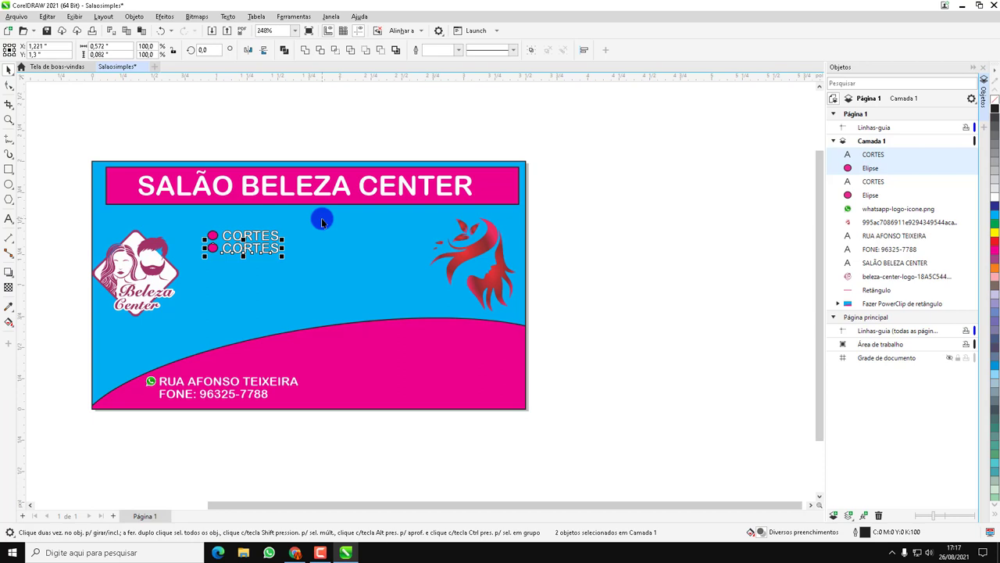
Step: Duplicate the second bullet together with its CORTES text and move the copy straight down to Y 1.21 inches
{"action": "key", "text": "ctrl+c"}
{"action": "key", "text": "ctrl+v"}
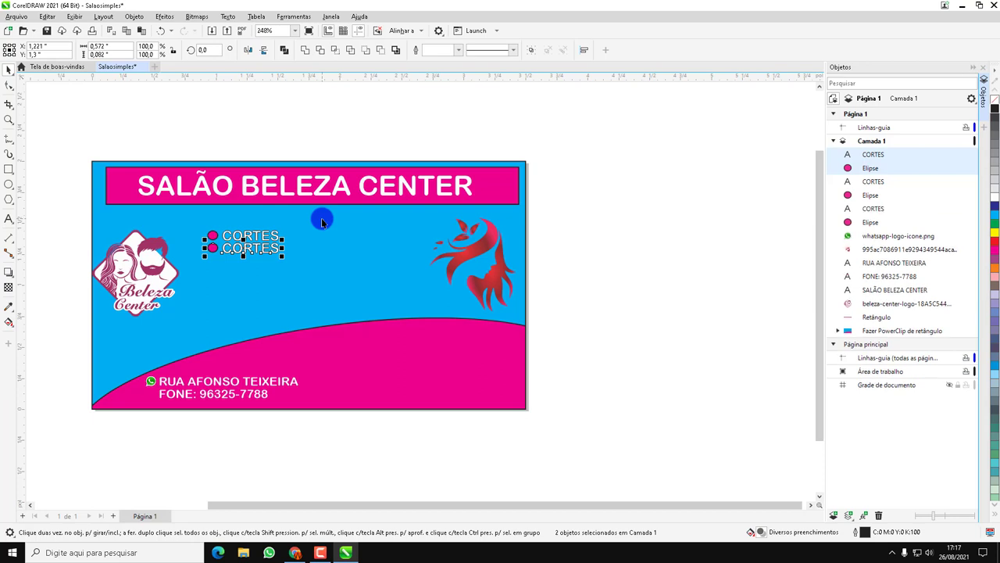
{"action": "key", "text": "Down"}
{"action": "key", "text": "Down"}
{"action": "key", "text": "Down"}
{"action": "key", "text": "Down"}
{"action": "key", "text": "Down"}
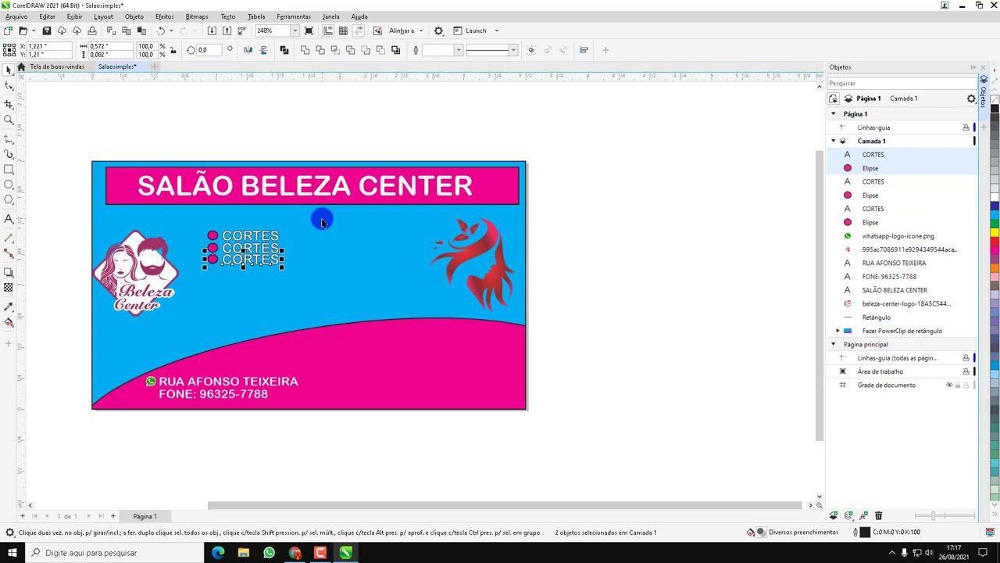
Step: Replace the CORTES text in the second row of the service list with PINTURAS
{"action": "left_click", "coordinate": [8, 220]}
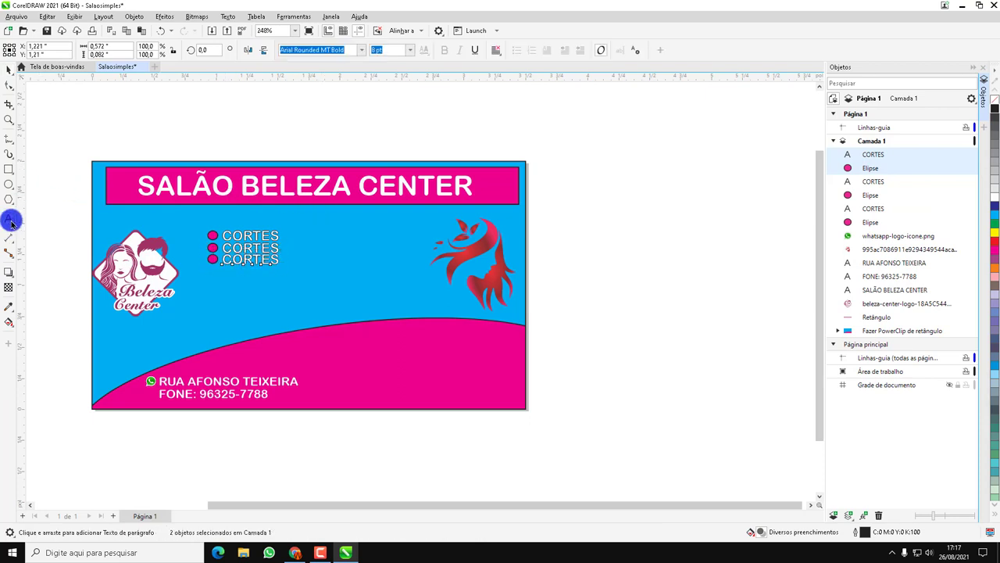
{"action": "left_click", "coordinate": [226, 249]}
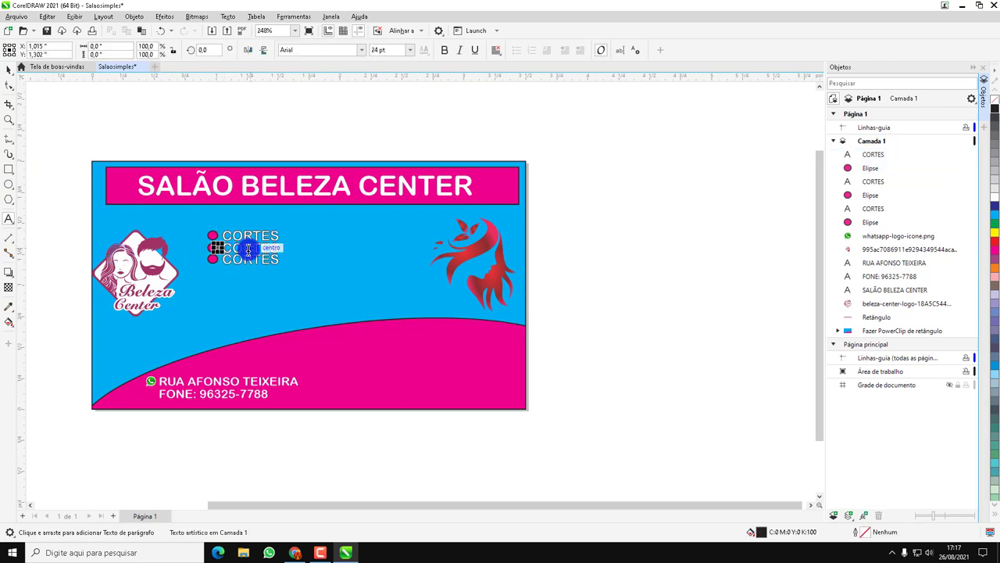
{"action": "left_click", "coordinate": [246, 248]}
{"action": "left_click_drag", "start_coordinate": [278, 248], "coordinate": [233, 249]}
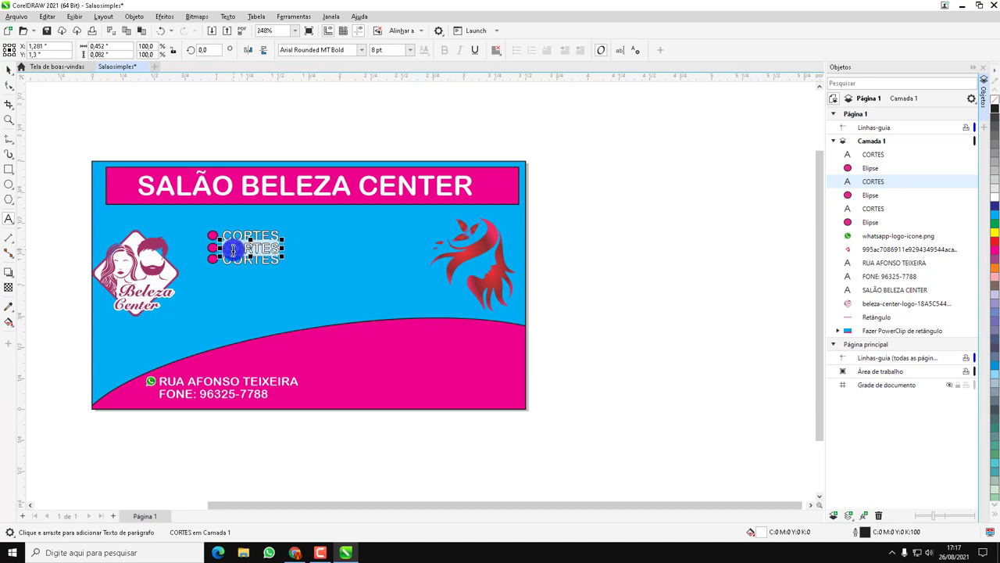
{"action": "type", "text": "PINTURAS"}
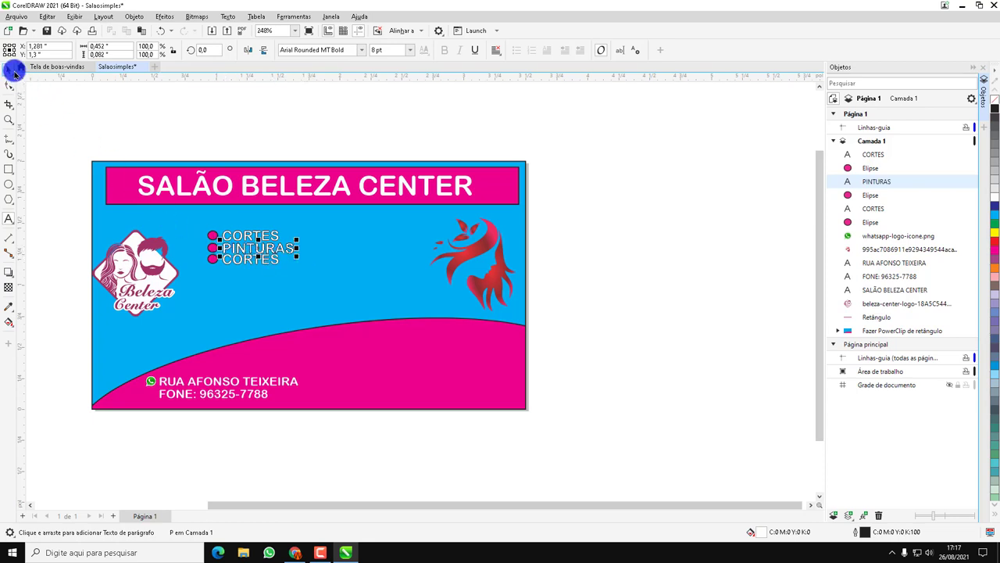
Step: Nudge the second and third list rows, texts and bullets together, straight down to Y 1.245 inches
{"action": "left_click", "coordinate": [14, 73]}
{"action": "left_click", "coordinate": [205, 248]}
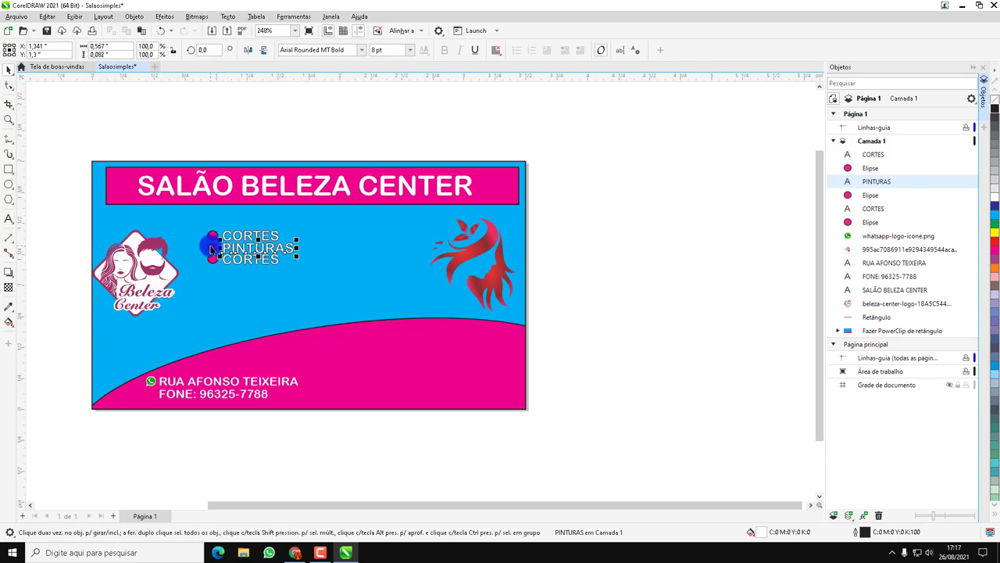
{"action": "left_click", "coordinate": [212, 249], "text": "shift"}
{"action": "left_click", "coordinate": [212, 259], "text": "shift"}
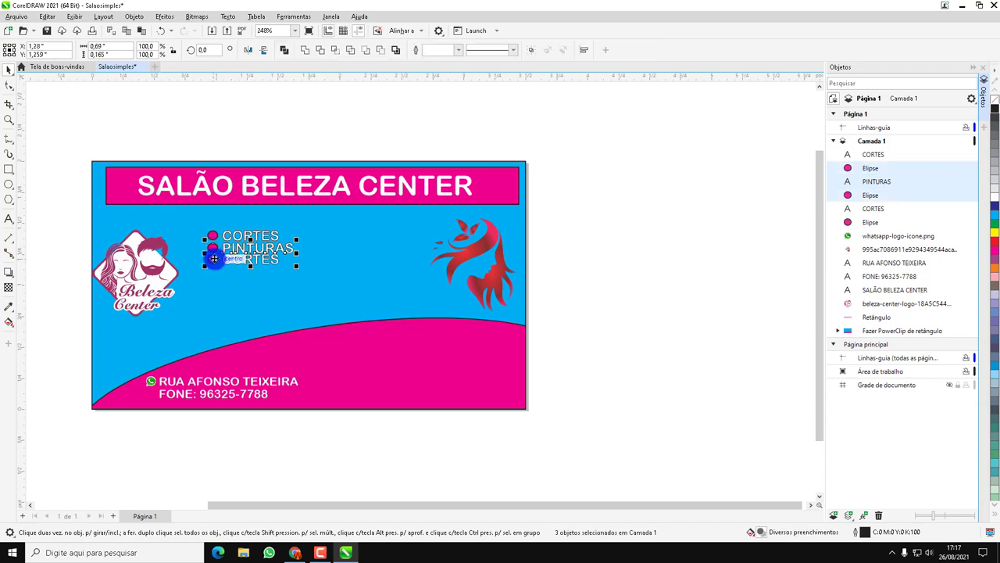
{"action": "left_click", "coordinate": [244, 265], "text": "shift"}
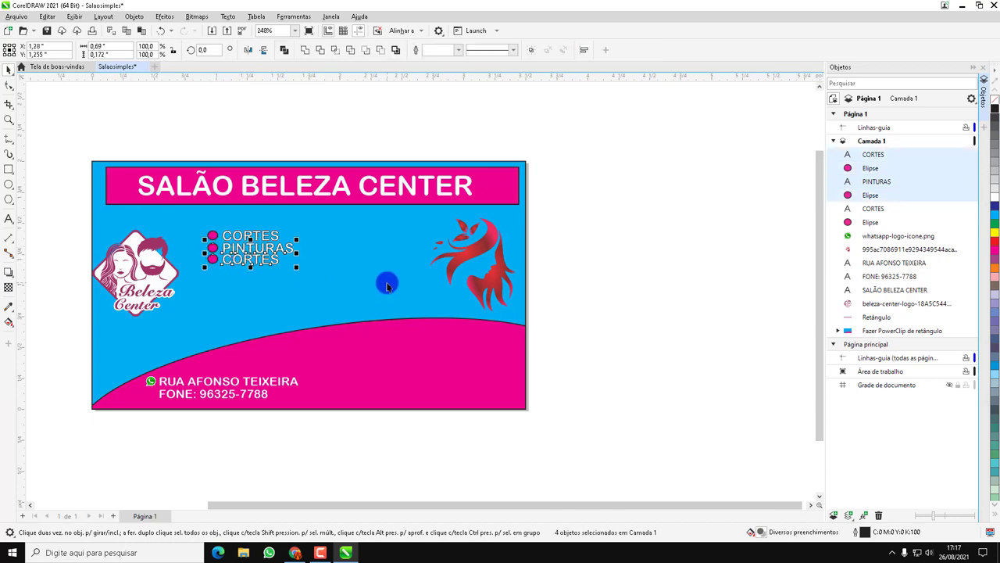
{"action": "key", "text": "Down"}
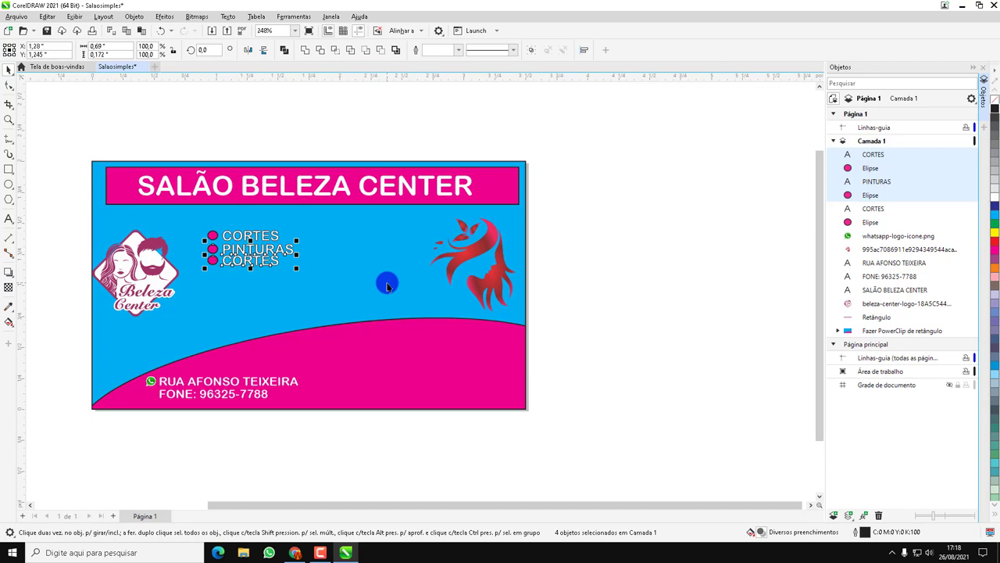
Step: Move the third row's bullet and CORTES text down to Y 1.18 inches to even out the list spacing
{"action": "left_click", "coordinate": [224, 289]}
{"action": "left_click", "coordinate": [217, 266]}
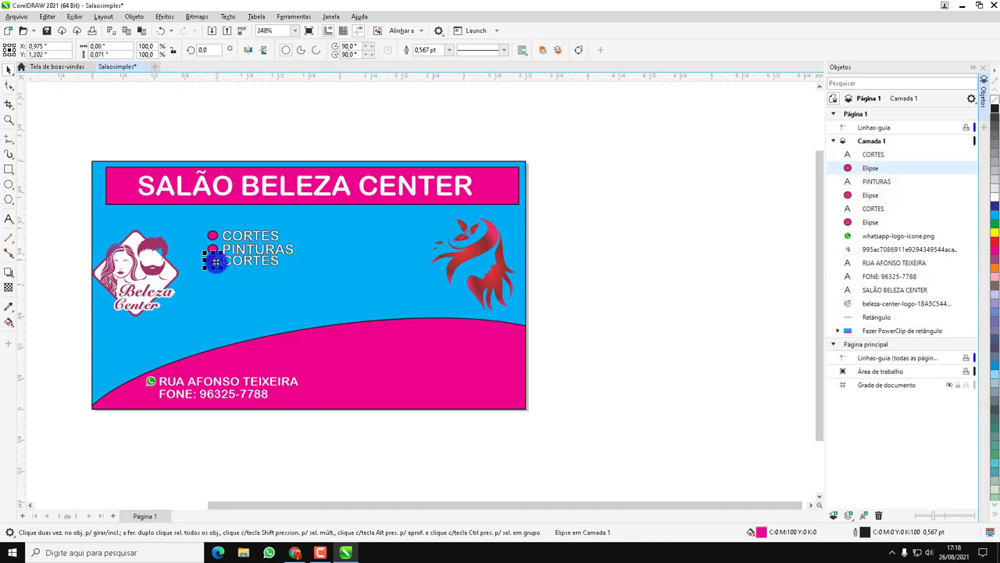
{"action": "left_click", "coordinate": [242, 265], "text": "shift"}
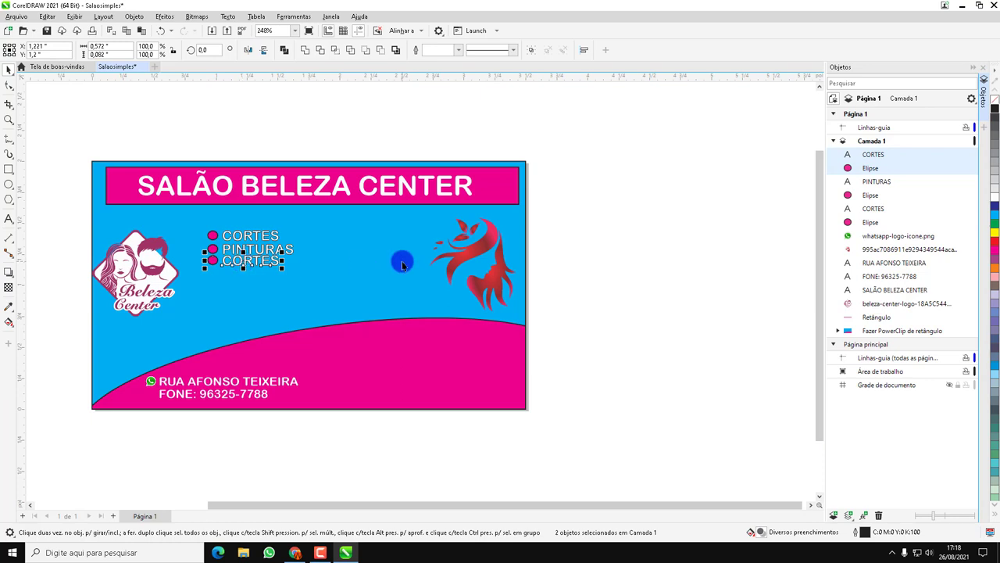
{"action": "key", "text": "Down"}
{"action": "key", "text": "Down"}
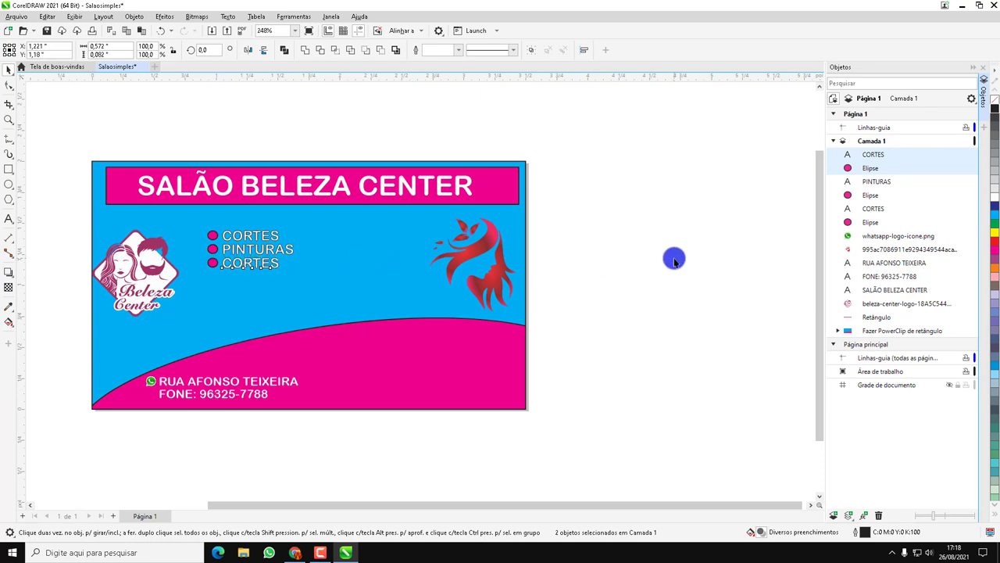
{"action": "left_click", "coordinate": [673, 259]}
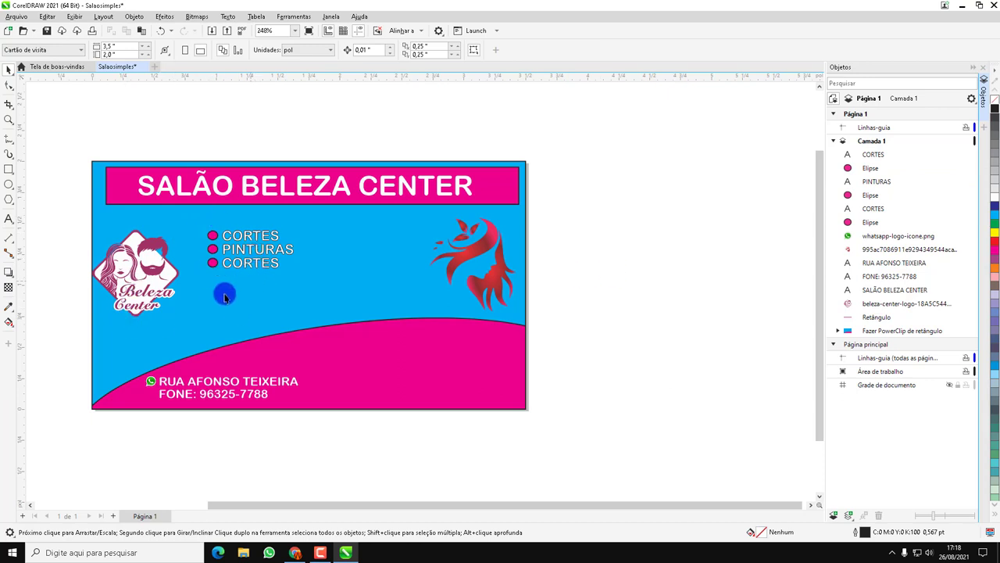
Step: Replace the CORTES text in the third row of the service list with TRATAMENTOS
{"action": "left_click", "coordinate": [18, 224]}
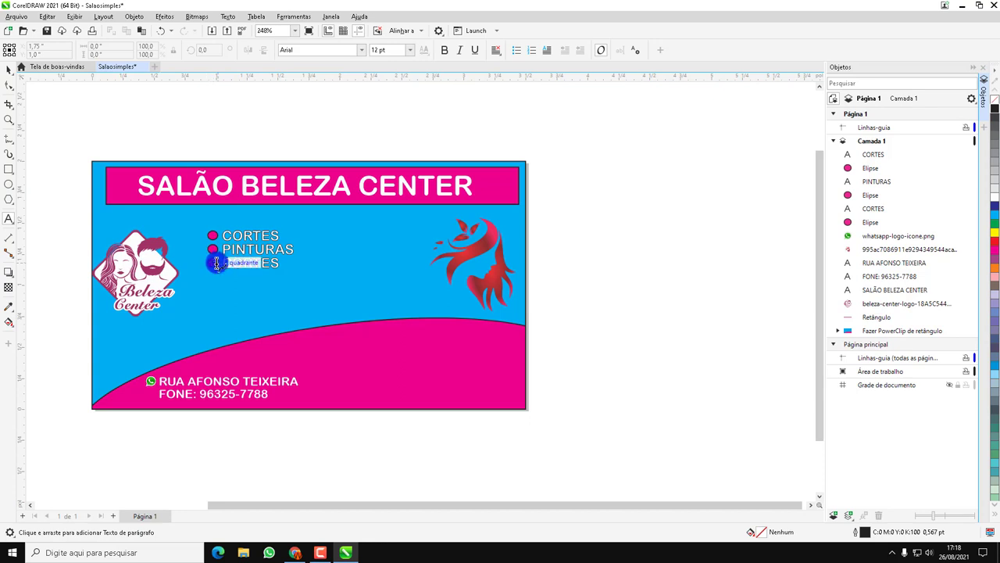
{"action": "left_click_drag", "start_coordinate": [223, 265], "coordinate": [283, 263]}
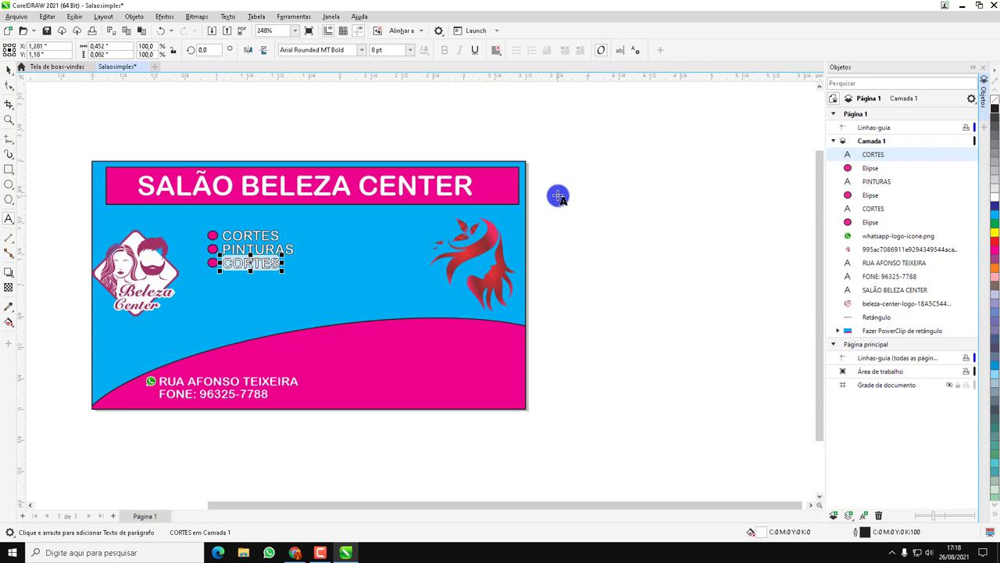
{"action": "type", "text": "TR"}
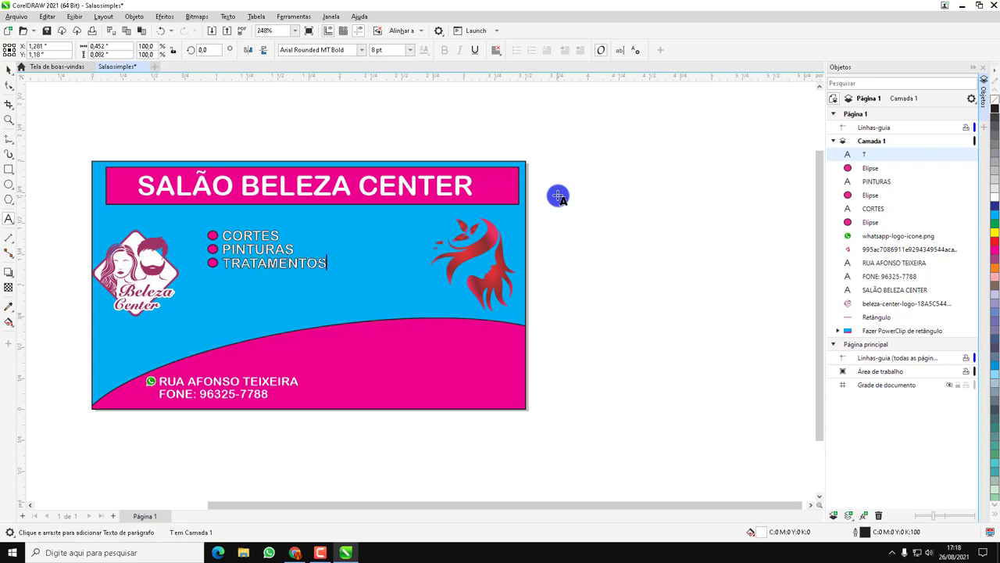
{"action": "type", "text": "ATAMENTOS"}
{"action": "left_click", "coordinate": [8, 84]}
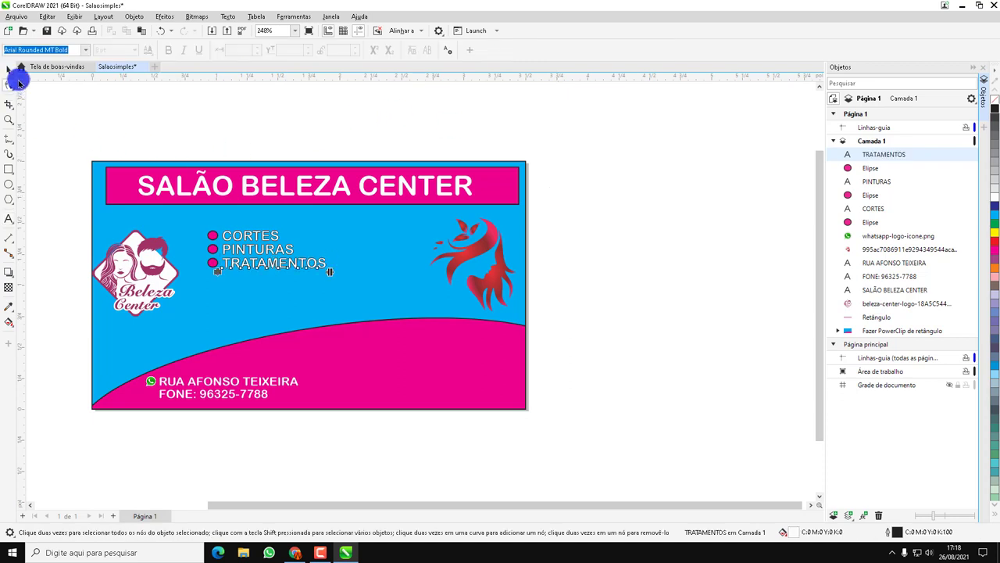
{"action": "left_click", "coordinate": [9, 71]}
{"action": "left_click", "coordinate": [117, 124]}
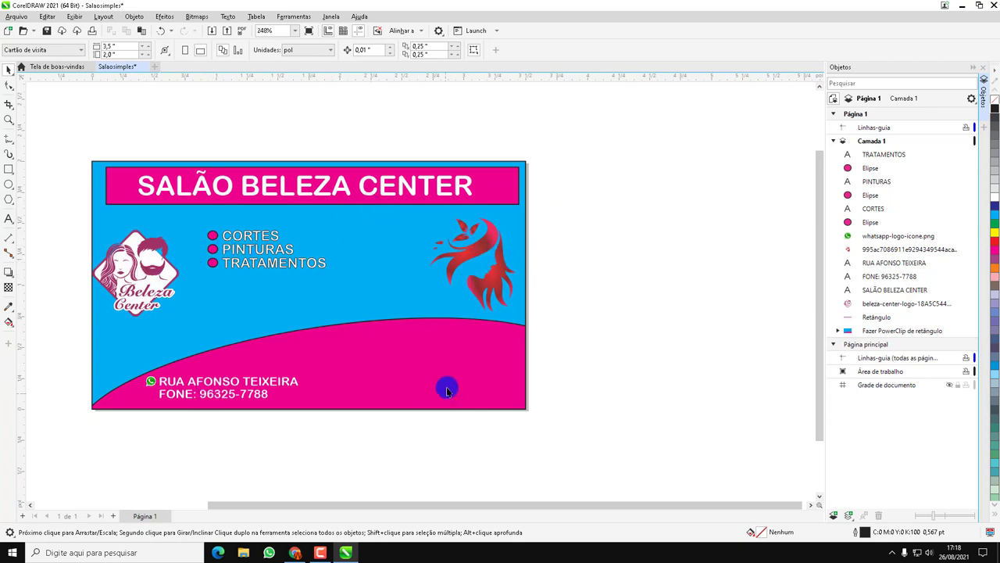
Step: Open the background PowerClip's contents and duplicate the large magenta ellipse in place
{"action": "left_click", "coordinate": [465, 356]}
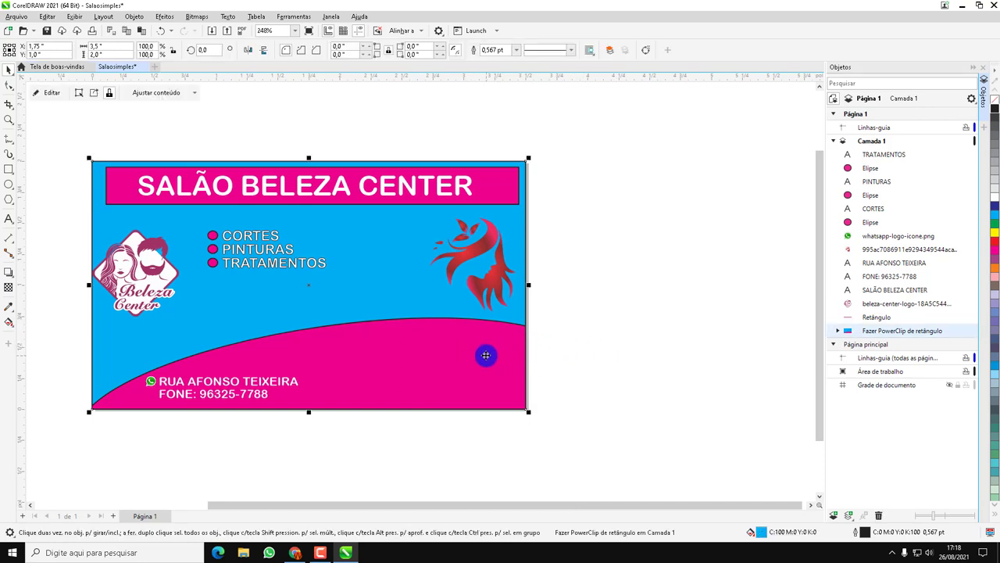
{"action": "double_click", "coordinate": [487, 355]}
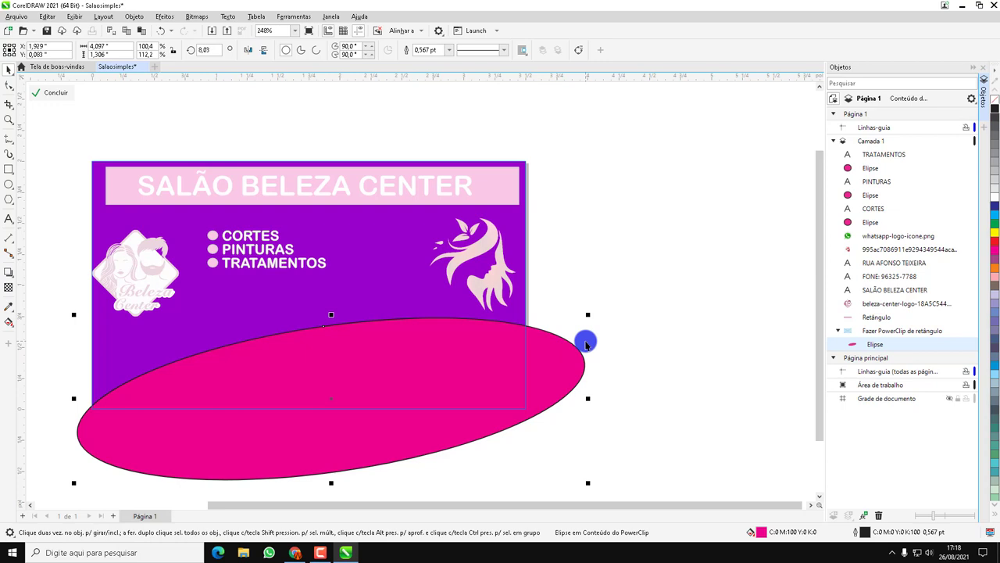
{"action": "key", "text": "ctrl+c"}
{"action": "key", "text": "ctrl+v"}
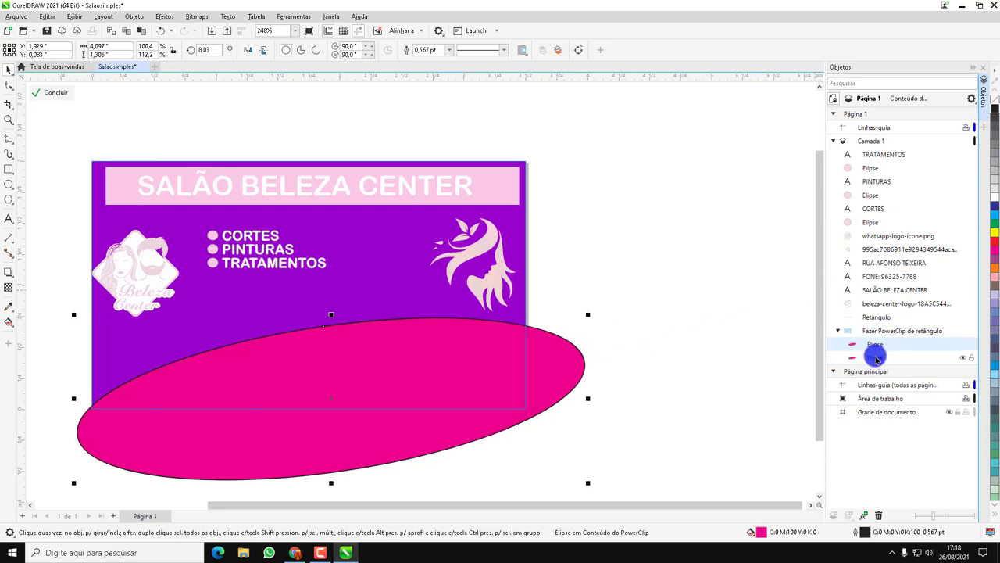
{"action": "left_click_drag", "start_coordinate": [876, 358], "coordinate": [876, 348]}
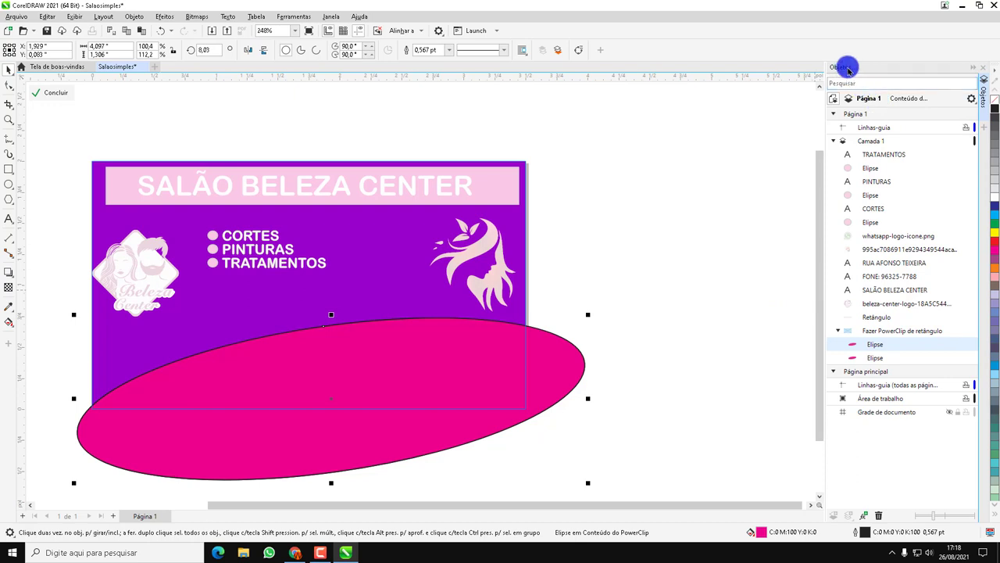
{"action": "left_click", "coordinate": [303, 17]}
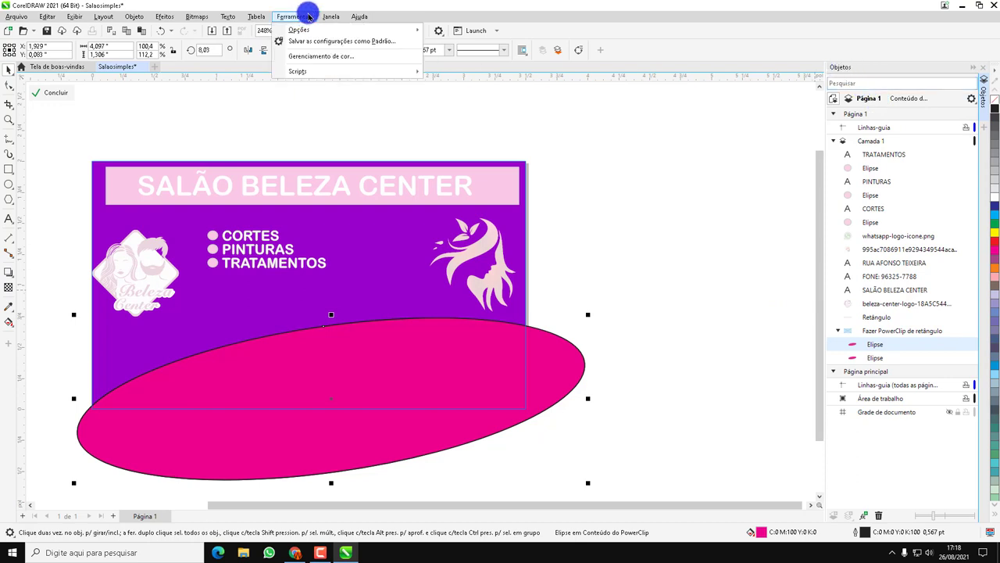
{"action": "left_click", "coordinate": [327, 17]}
{"action": "left_click", "coordinate": [327, 17]}
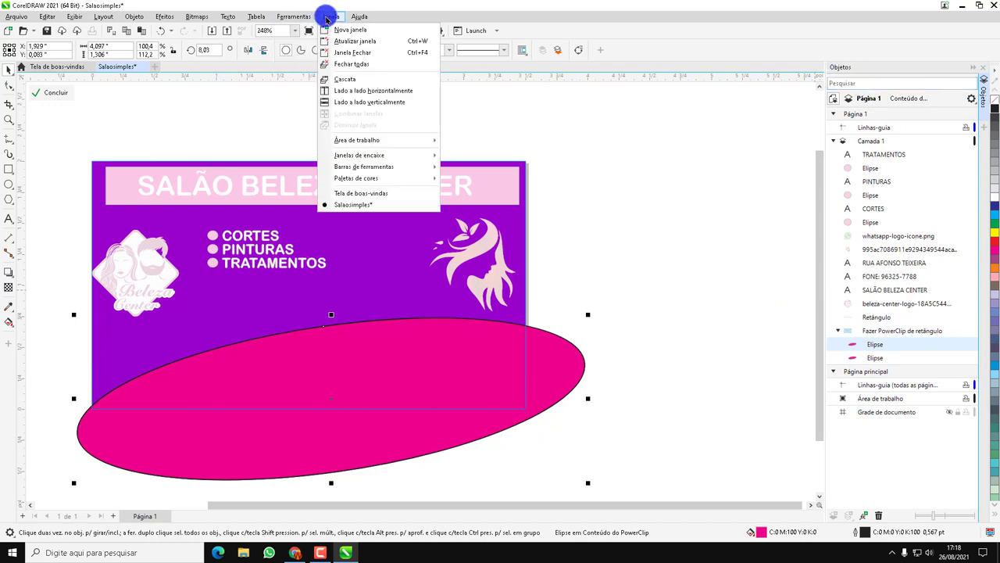
{"action": "mouse_move", "coordinate": [383, 155]}
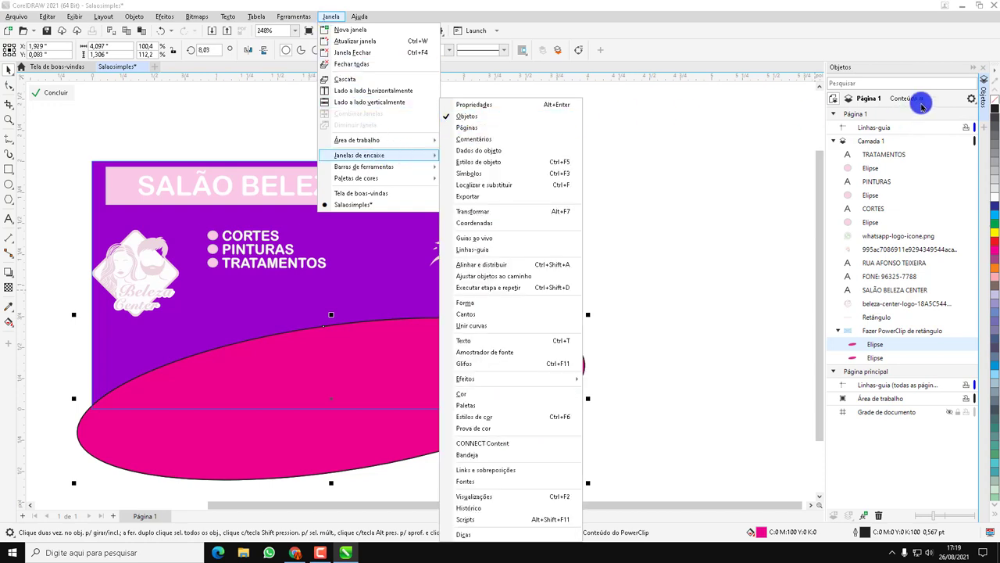
{"action": "left_click", "coordinate": [813, 9]}
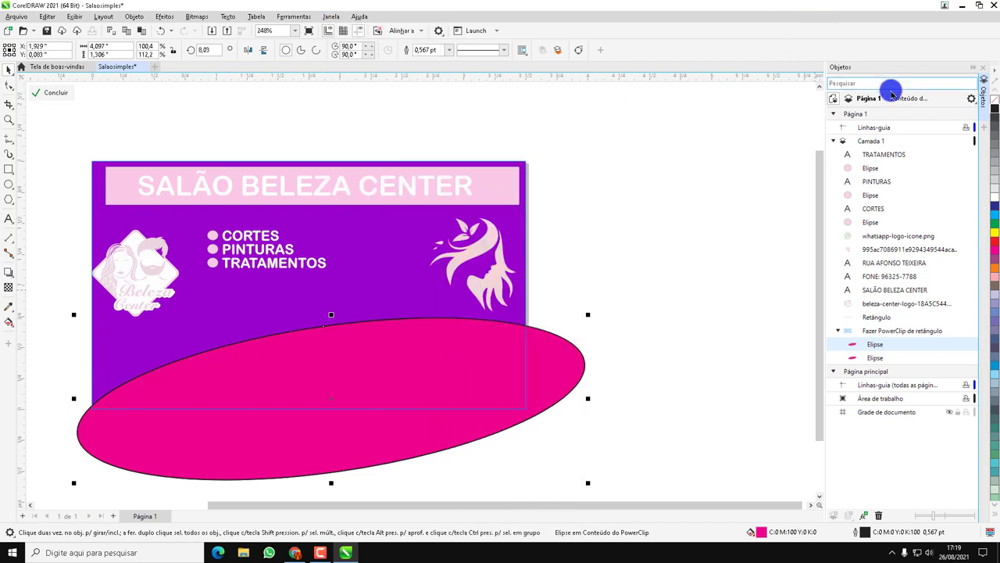
{"action": "left_click", "coordinate": [984, 100]}
{"action": "left_click", "coordinate": [984, 100]}
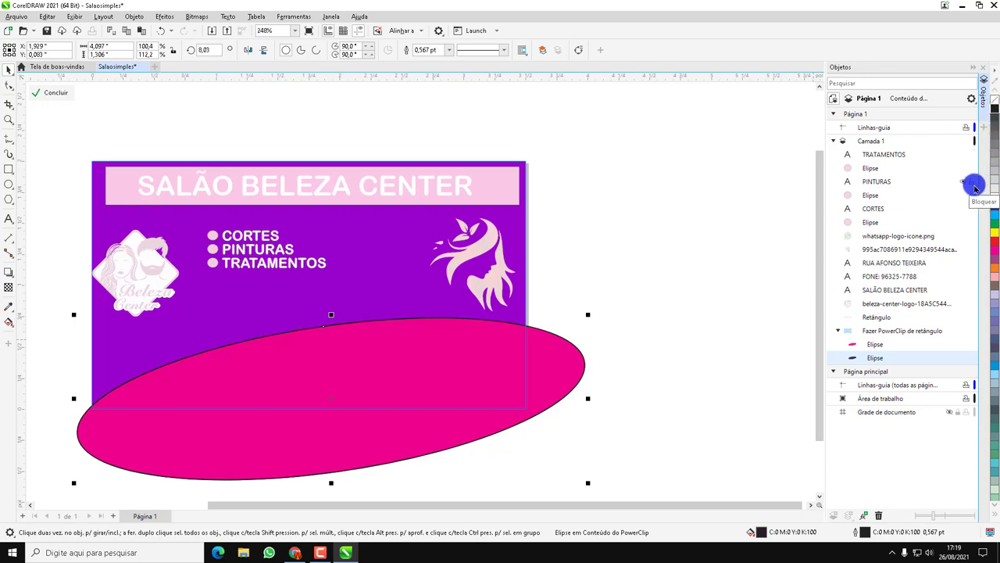
Step: Nudge the black rear ellipse up to Y 0.113 inches as a border above the magenta curve, and finish editing the PowerClip
{"action": "key", "text": "Up"}
{"action": "key", "text": "Up"}
{"action": "key", "text": "Up"}
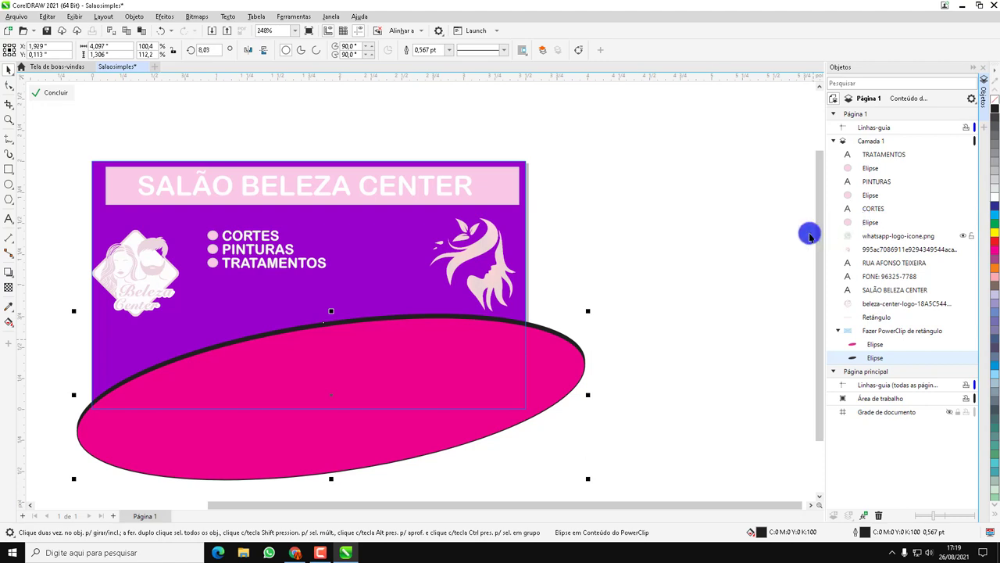
{"action": "left_click", "coordinate": [765, 181]}
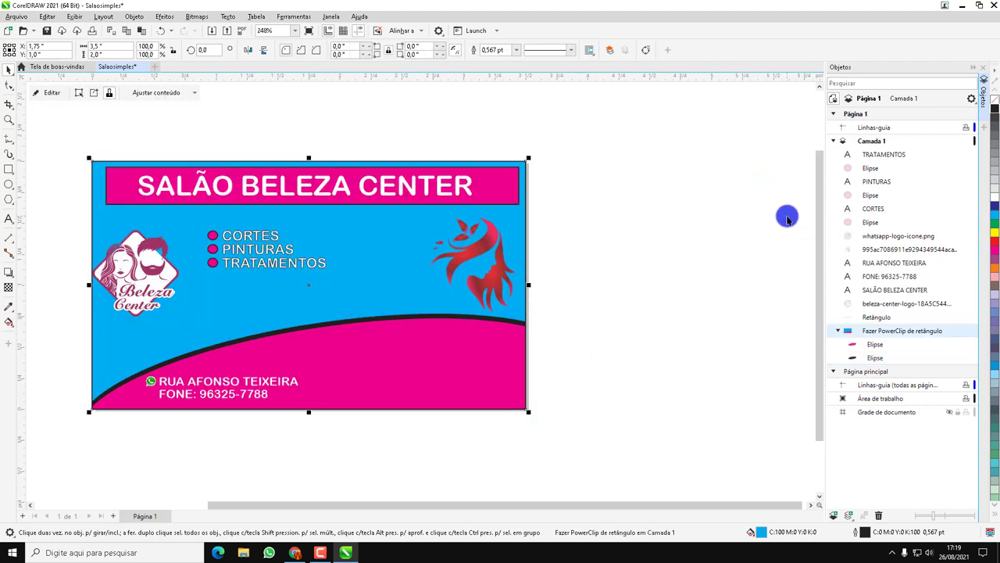
Step: Round the magenta title rectangle's corners with a 5 inch radius and reduce the rounding freehand to about 0.056 inches
{"action": "left_click", "coordinate": [516, 181]}
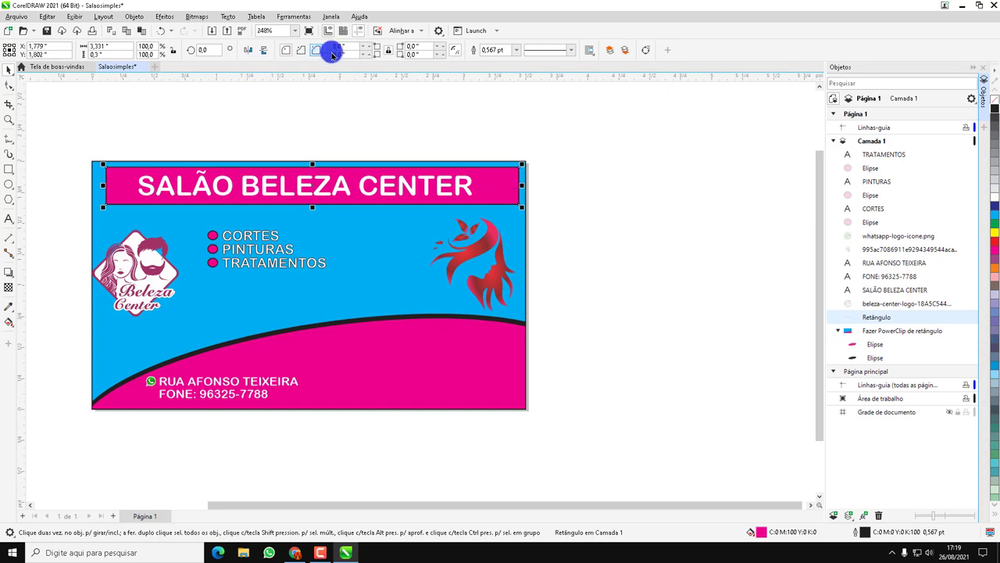
{"action": "left_click", "coordinate": [342, 46]}
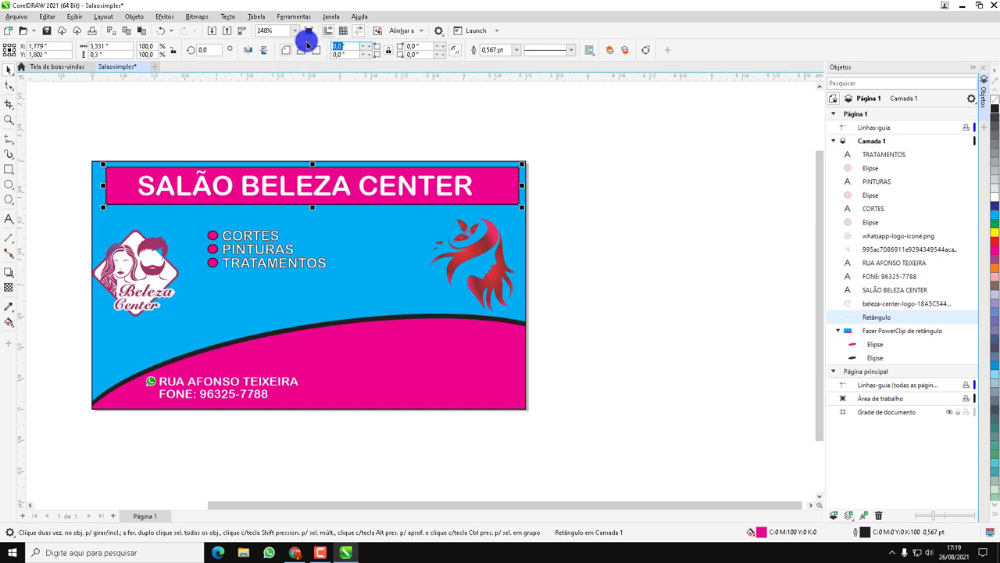
{"action": "key", "text": "Return"}
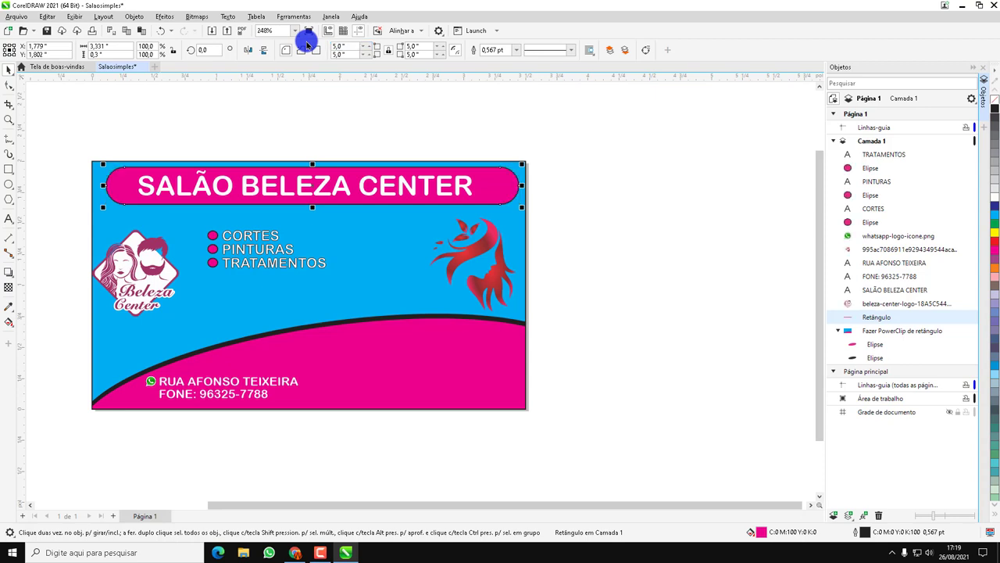
{"action": "left_click", "coordinate": [7, 87]}
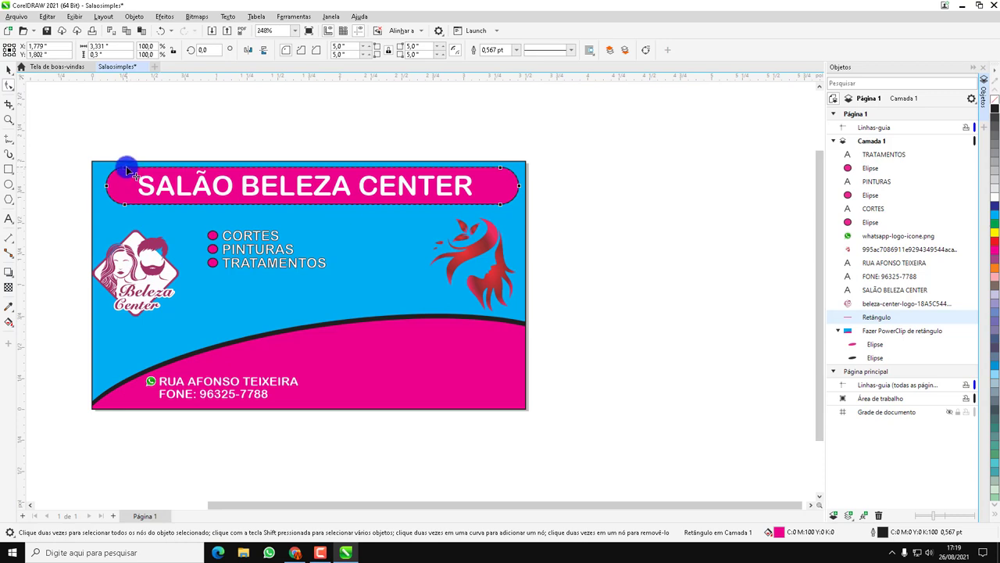
{"action": "left_click_drag", "start_coordinate": [125, 171], "coordinate": [114, 173]}
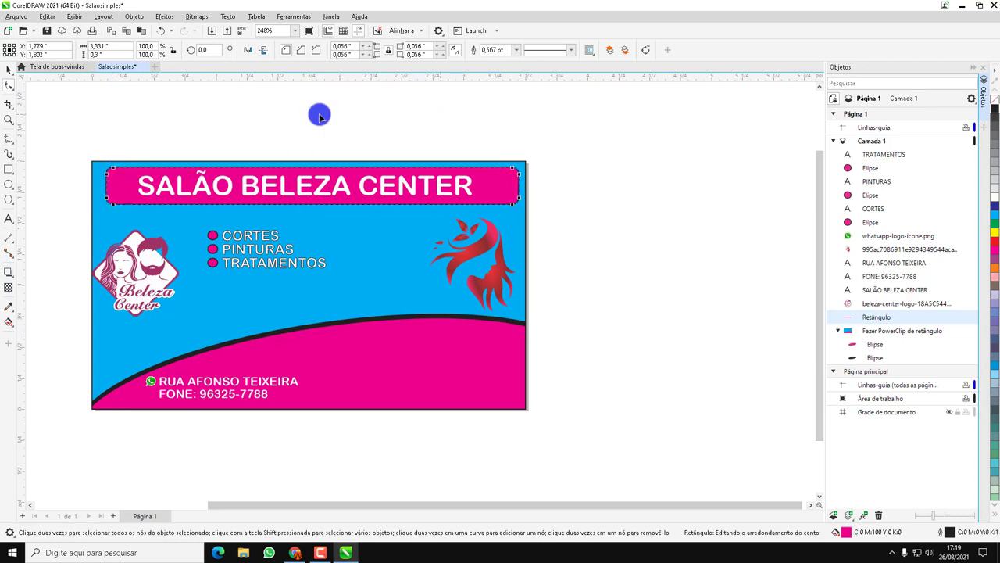
Step: Duplicate the magenta title rectangle in place, fill the rear copy black and nudge it to X 1.789, Y 1.782 inches as a shadow
{"action": "left_click", "coordinate": [11, 72]}
{"action": "left_click", "coordinate": [514, 183]}
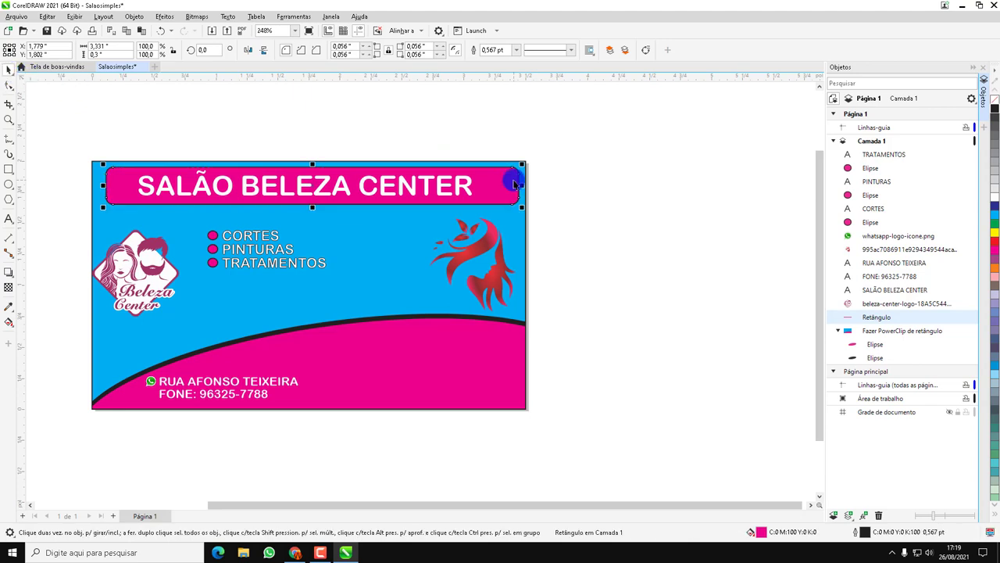
{"action": "key", "text": "shift+Page_Up"}
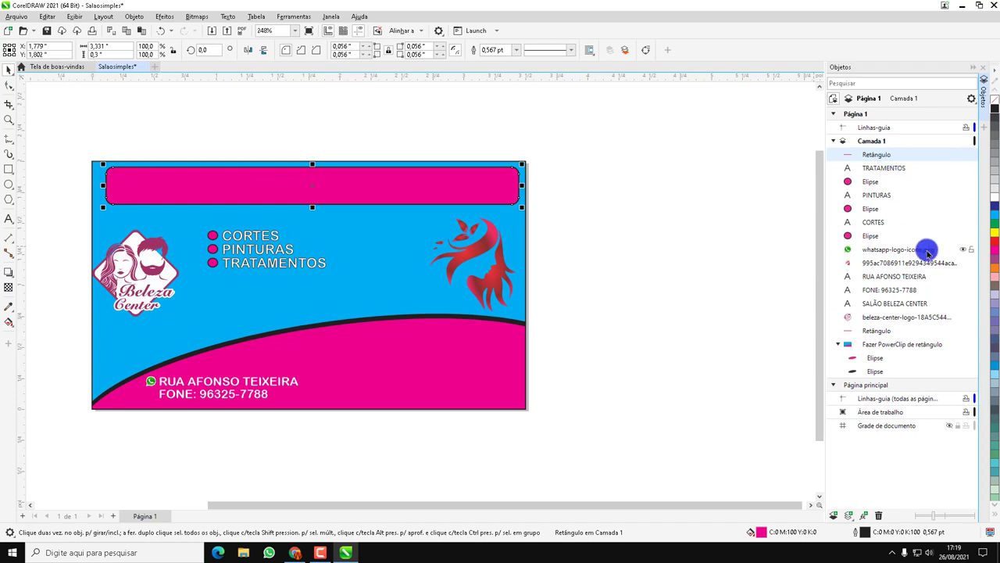
{"action": "left_click", "coordinate": [887, 333]}
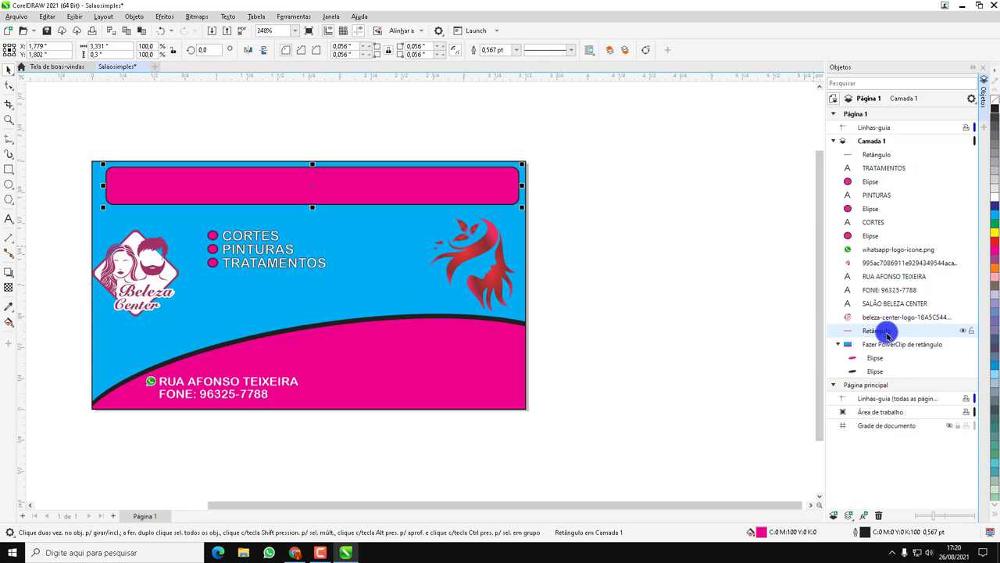
{"action": "left_click", "coordinate": [997, 112]}
{"action": "key", "text": "Down"}
{"action": "key", "text": "Down"}
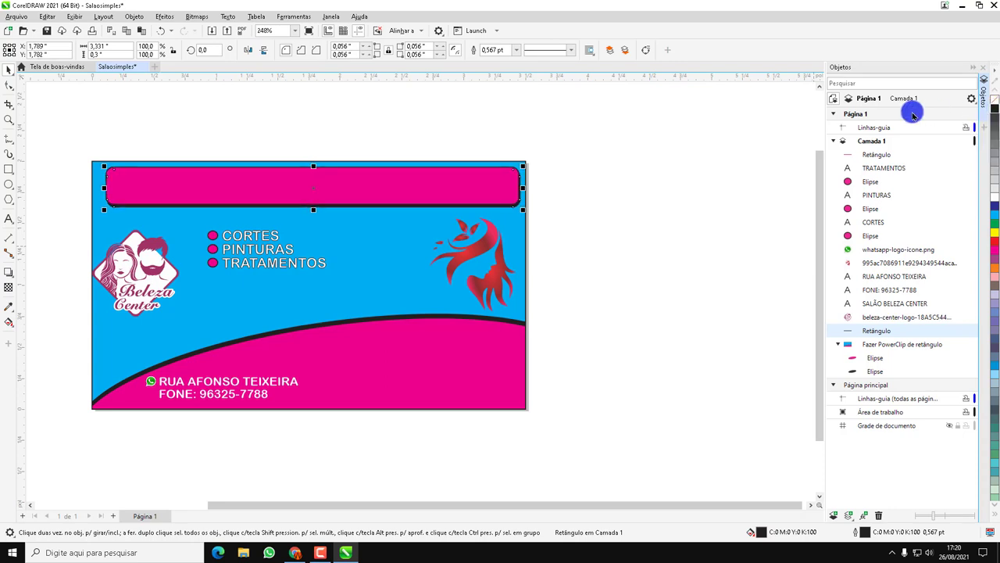
{"action": "left_click", "coordinate": [617, 198]}
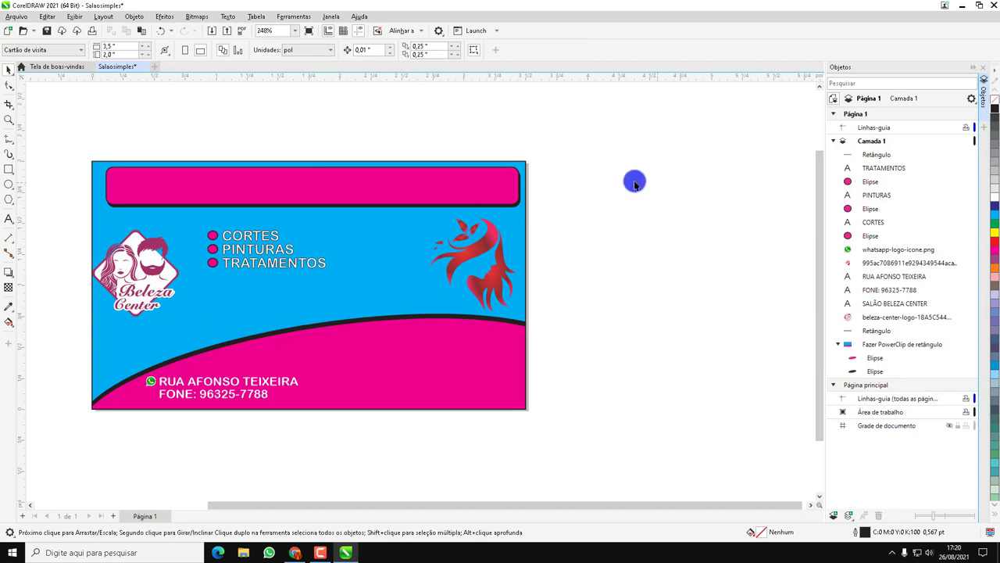
Step: Move the front magenta title rectangle directly below the SALÃO BELEZA CENTER text in the stacking order
{"action": "left_click", "coordinate": [448, 196]}
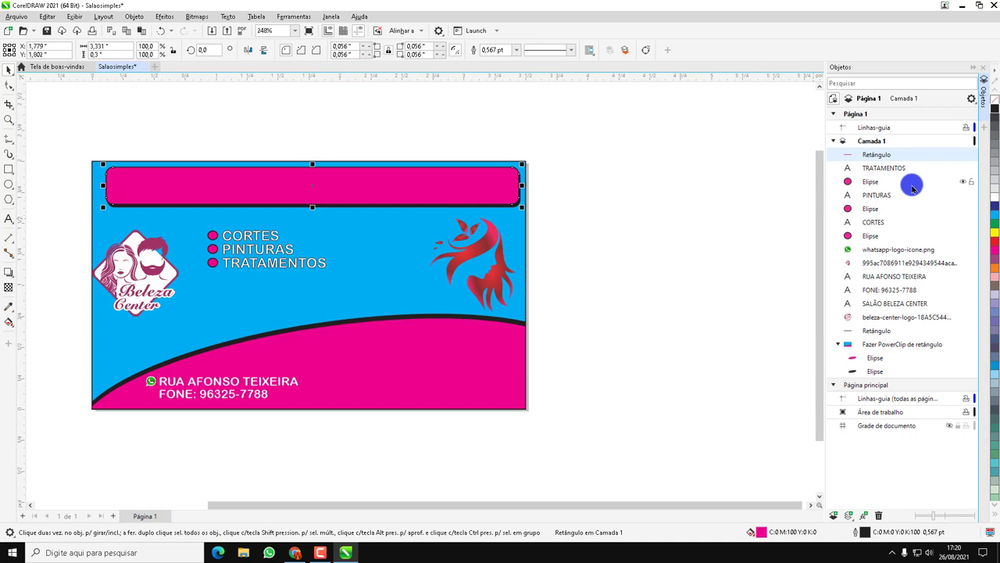
{"action": "left_click", "coordinate": [906, 308]}
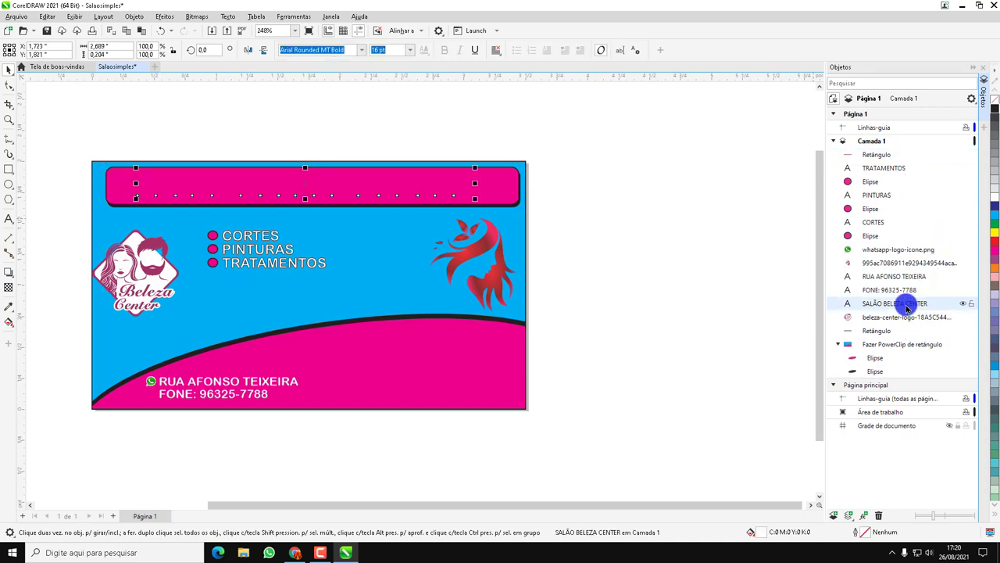
{"action": "left_click", "coordinate": [878, 157]}
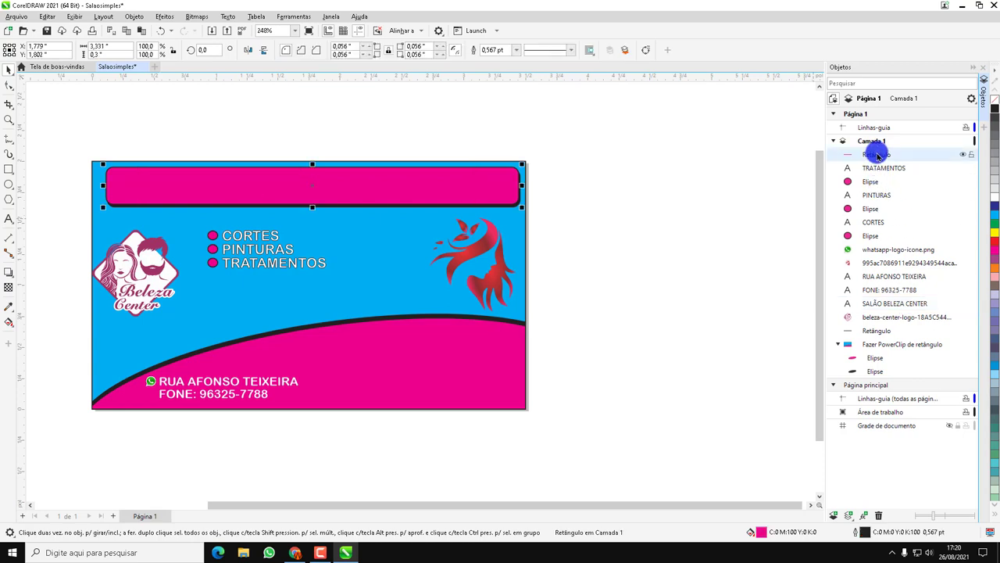
{"action": "left_click_drag", "start_coordinate": [888, 157], "coordinate": [882, 301]}
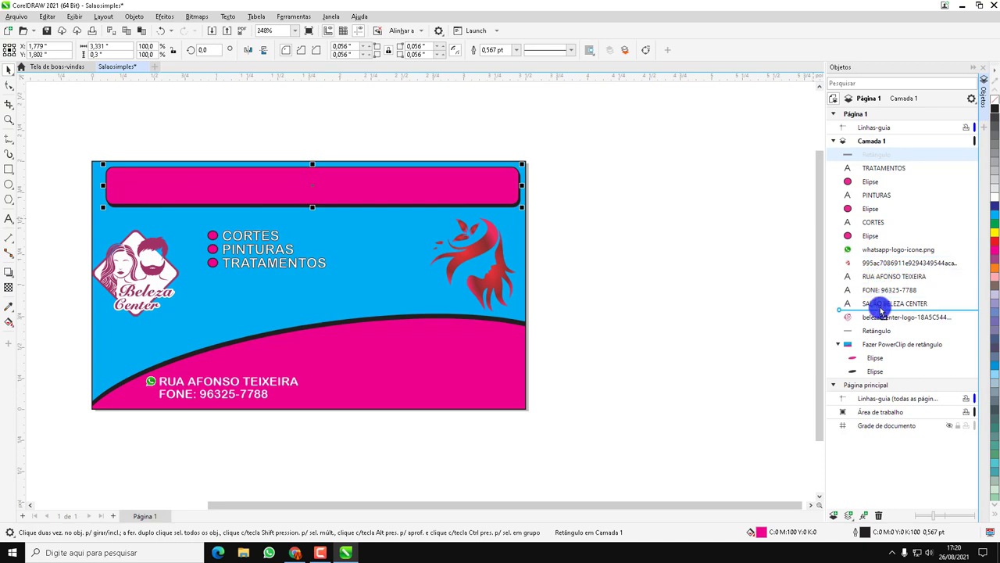
{"action": "left_click_drag", "start_coordinate": [882, 309], "coordinate": [882, 311]}
{"action": "left_click", "coordinate": [737, 179]}
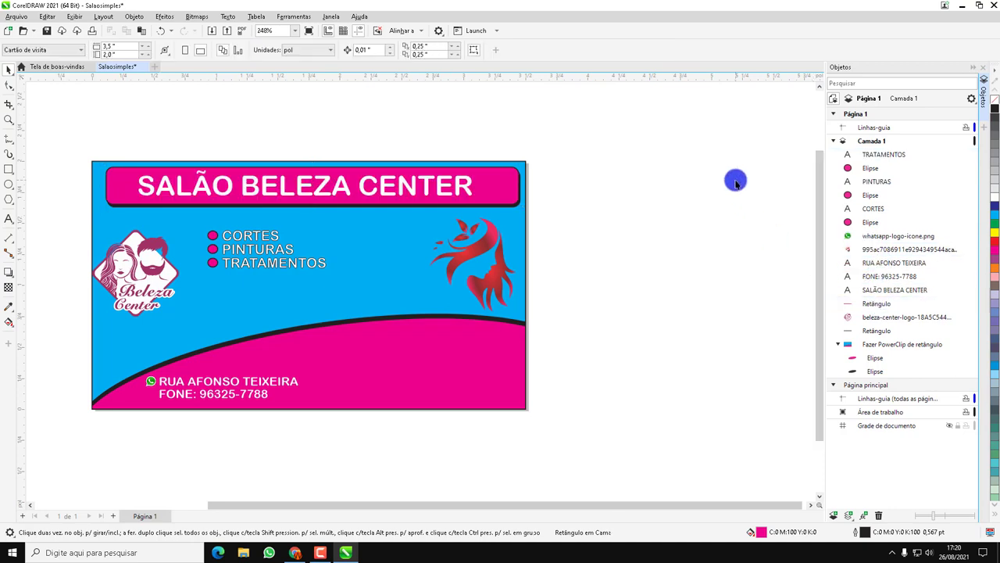
Step: Duplicate the SALÃO BELEZA CENTER text in place, fill the rear copy black and nudge it to X 1.733 inches as a shadow
{"action": "left_click", "coordinate": [470, 188]}
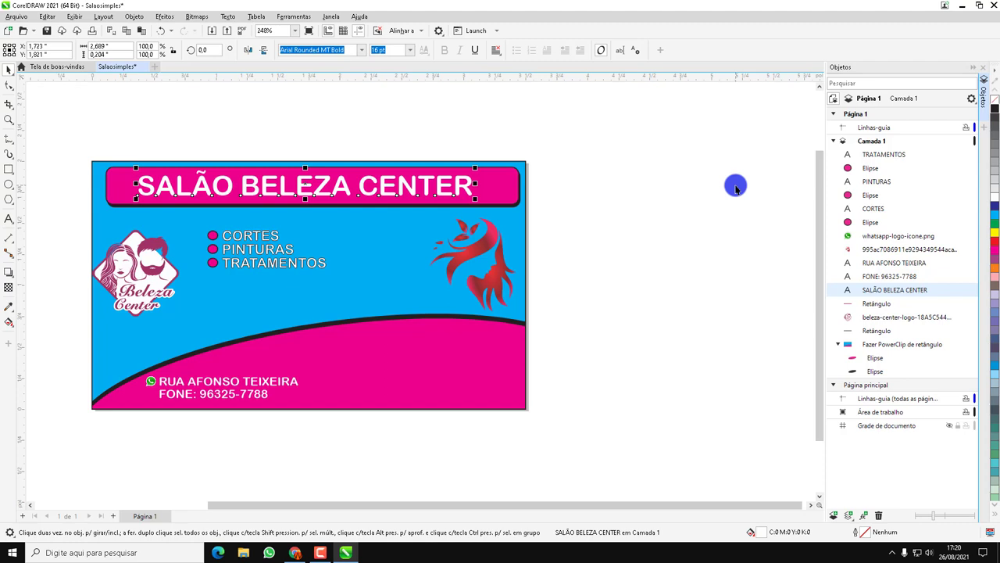
{"action": "key", "text": "ctrl+c"}
{"action": "key", "text": "ctrl+v"}
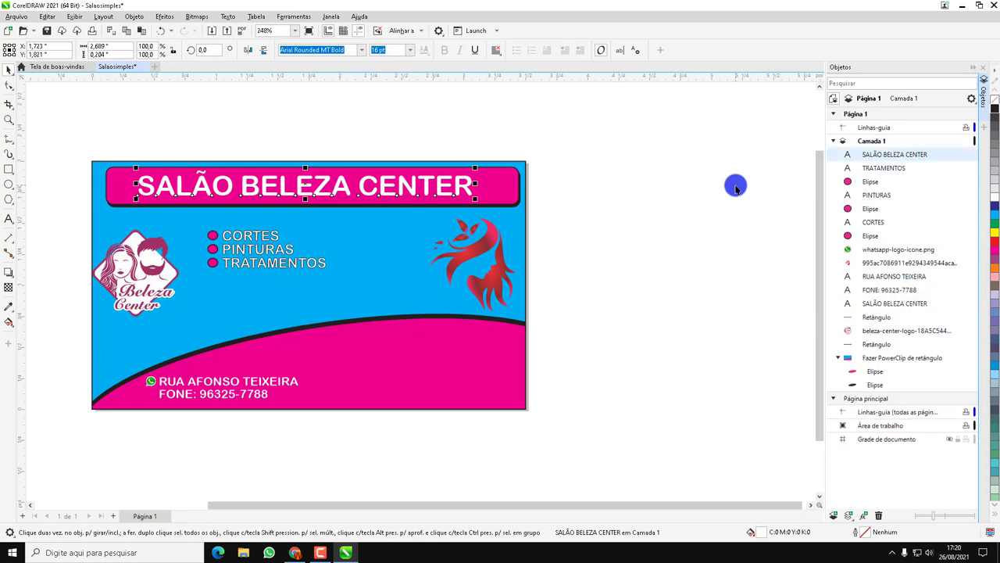
{"action": "left_click", "coordinate": [912, 304]}
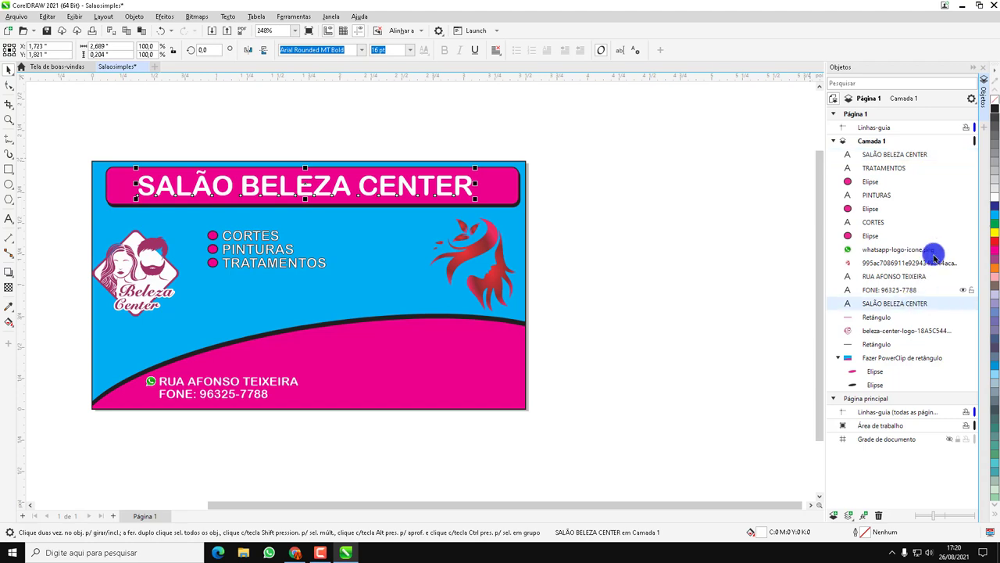
{"action": "left_click", "coordinate": [997, 111]}
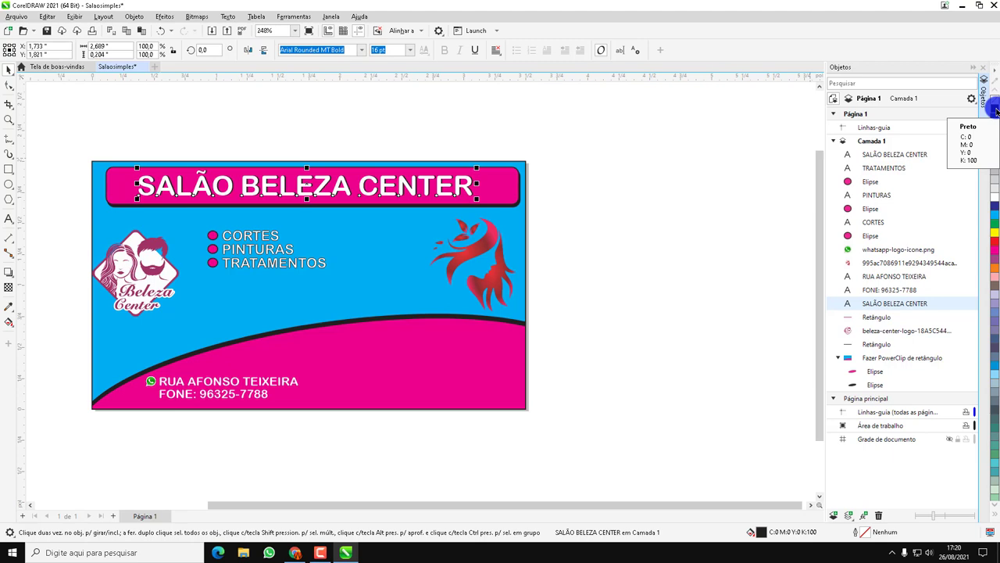
{"action": "left_click", "coordinate": [711, 148]}
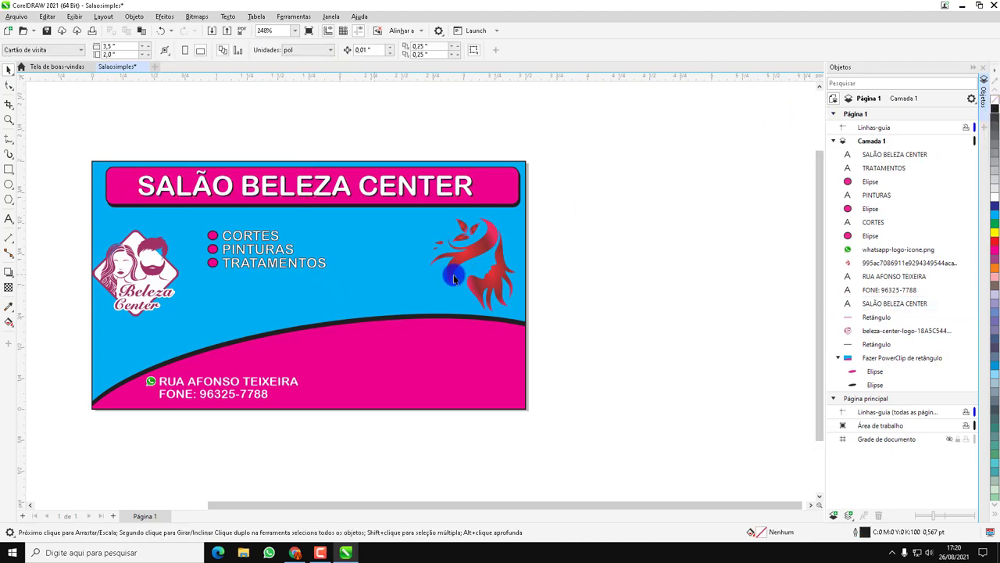
Step: Save the drawing to the desktop as Salaosimples in CDR format, version 23.0 (2021)
{"action": "left_click", "coordinate": [15, 17]}
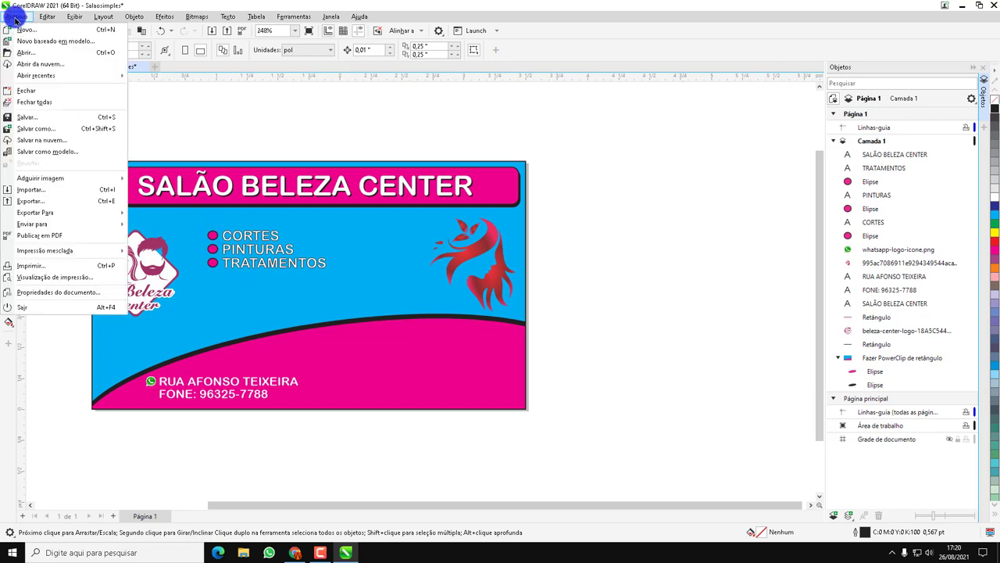
{"action": "left_click", "coordinate": [51, 127]}
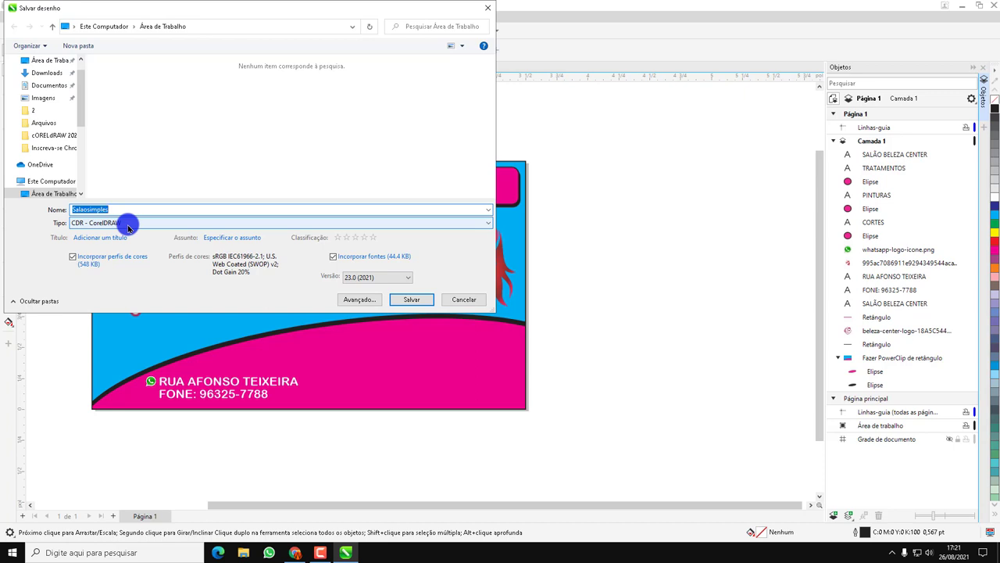
{"action": "left_click", "coordinate": [413, 301]}
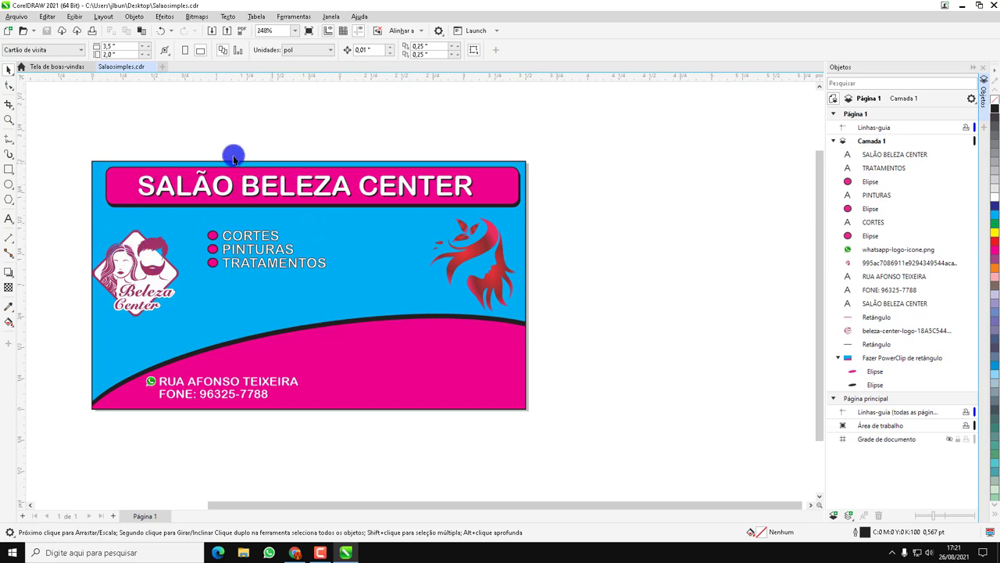
Step: Export the card to the desktop as the JPG Salaosimples, with 32-bit CMYK colour and high 80% quality
{"action": "left_click", "coordinate": [12, 16]}
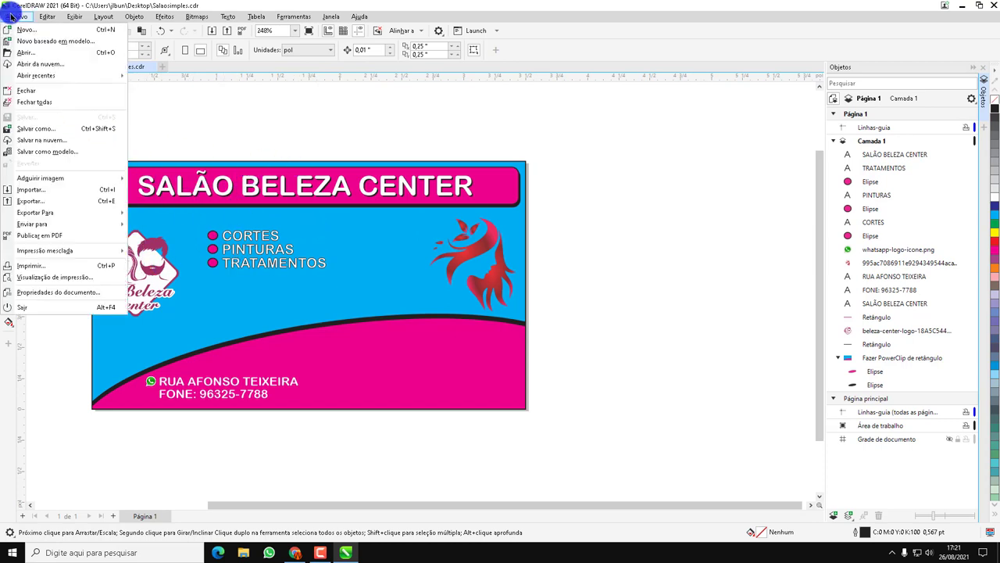
{"action": "left_click", "coordinate": [50, 200]}
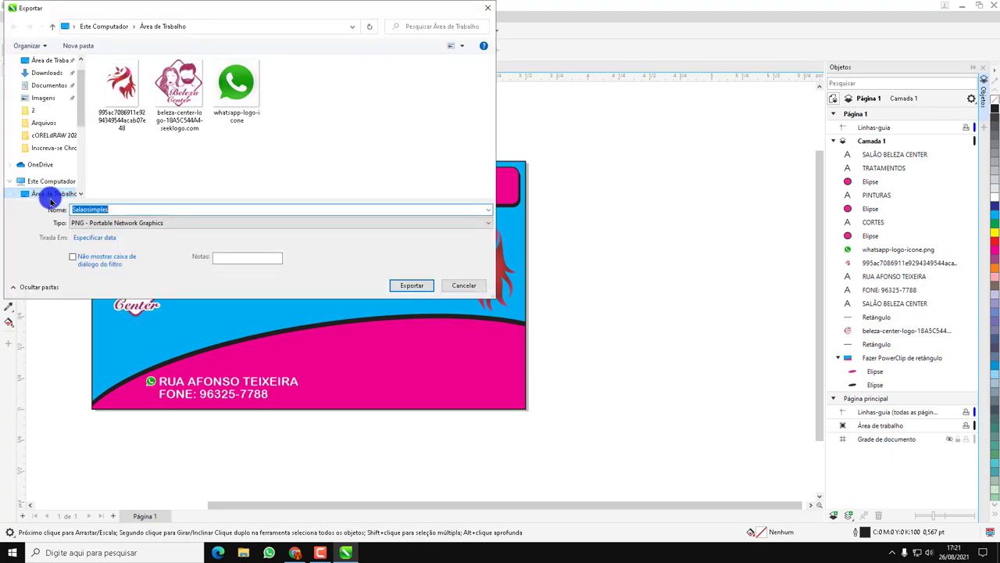
{"action": "left_click", "coordinate": [115, 224]}
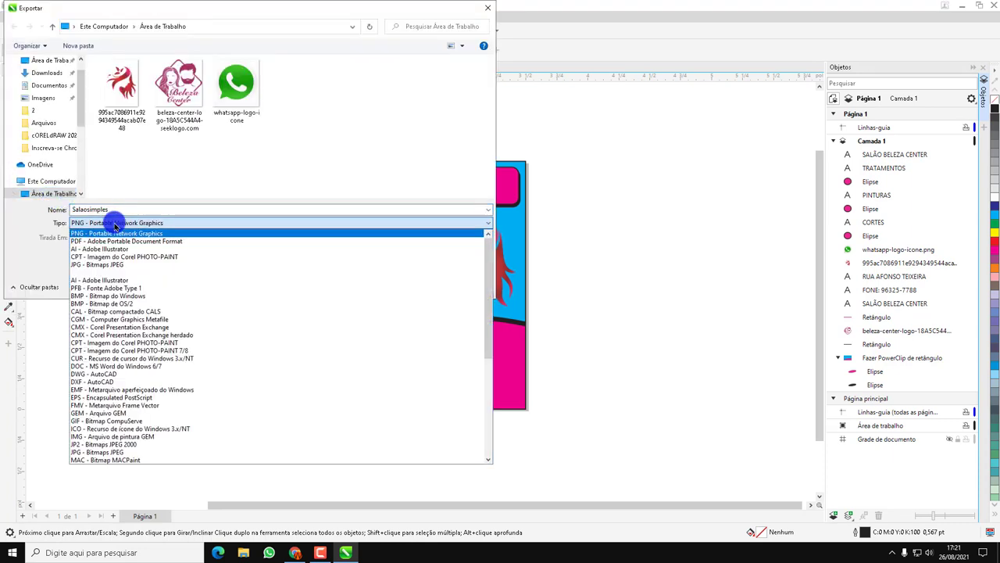
{"action": "left_click", "coordinate": [115, 265]}
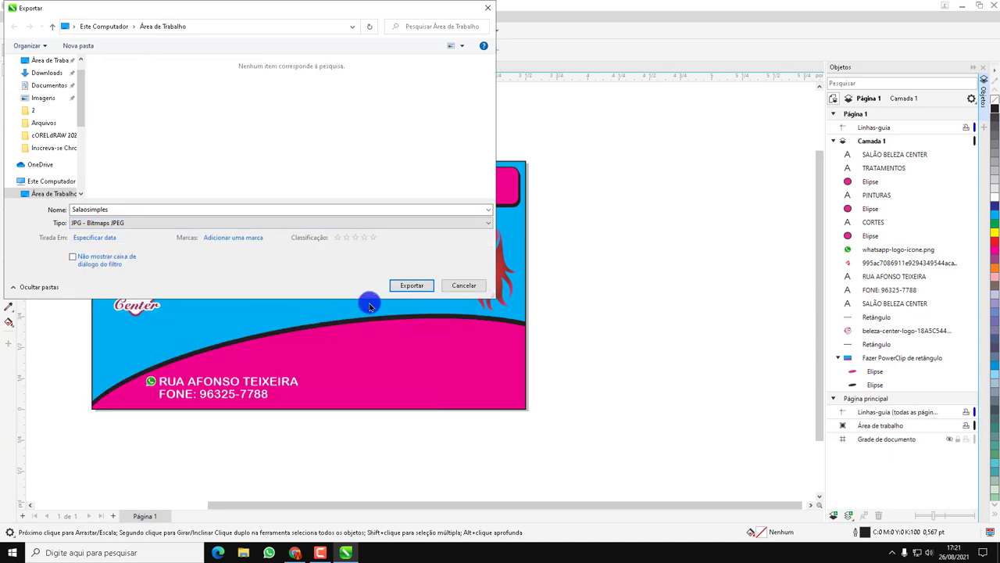
{"action": "left_click", "coordinate": [411, 285]}
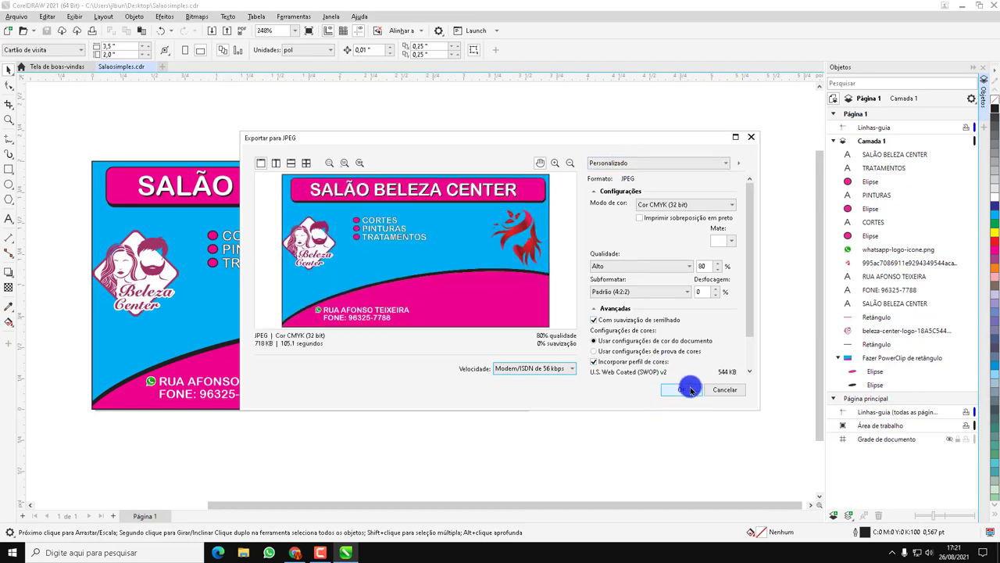
{"action": "left_click", "coordinate": [691, 390]}
Step: Switch to the desktop and check the exported Salaosimples PNG and JPG images in Photos, closing each one after viewing
{"action": "left_click", "coordinate": [944, 5]}
{"action": "double_click", "coordinate": [16, 286]}
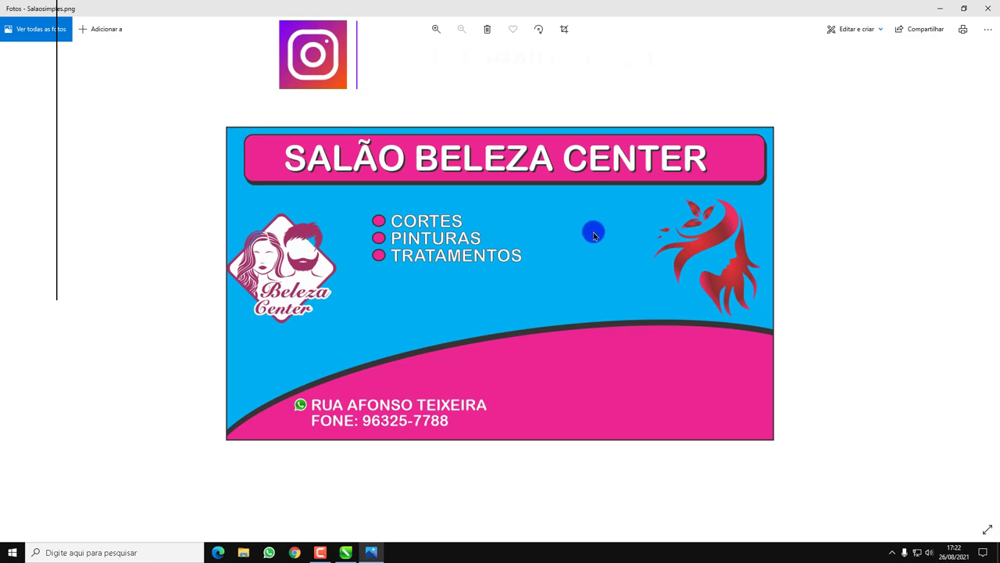
{"action": "left_click", "coordinate": [987, 8]}
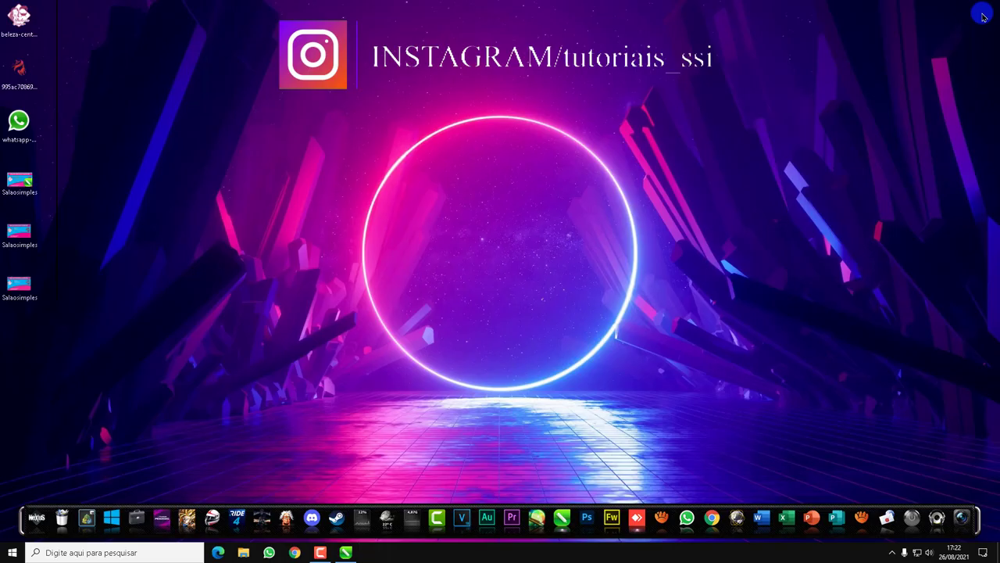
{"action": "double_click", "coordinate": [20, 231]}
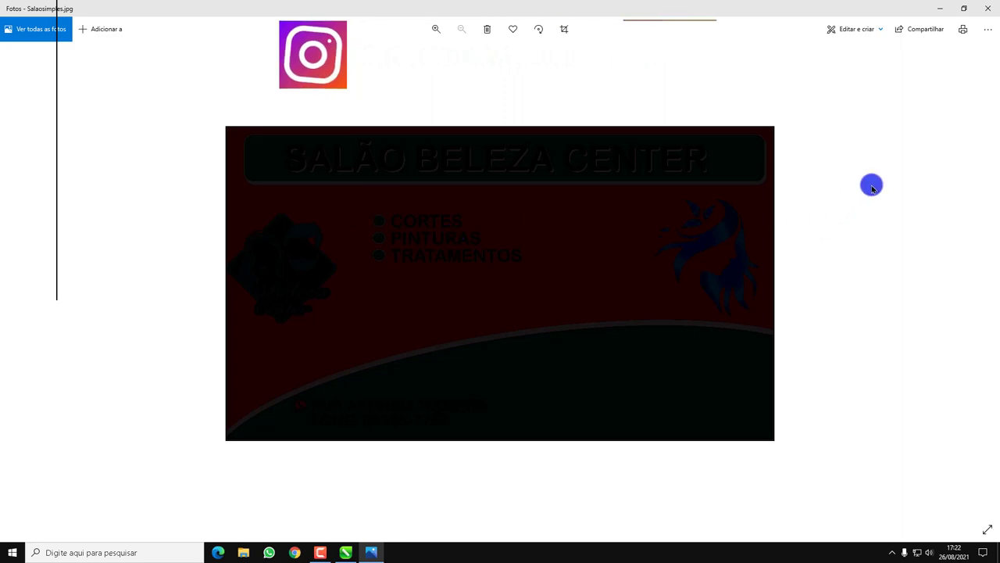
{"action": "left_click", "coordinate": [988, 7]}
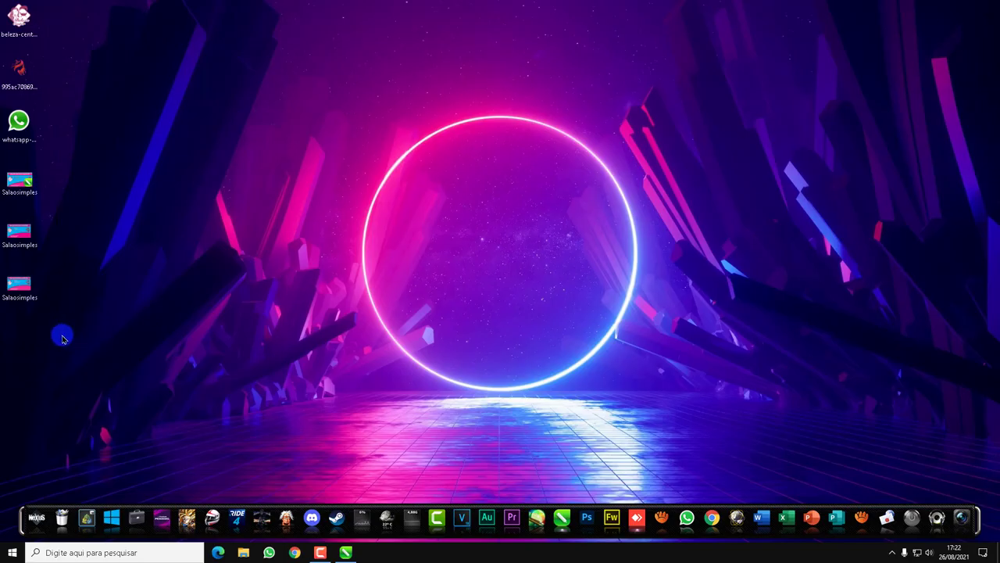
{"action": "double_click", "coordinate": [19, 288]}
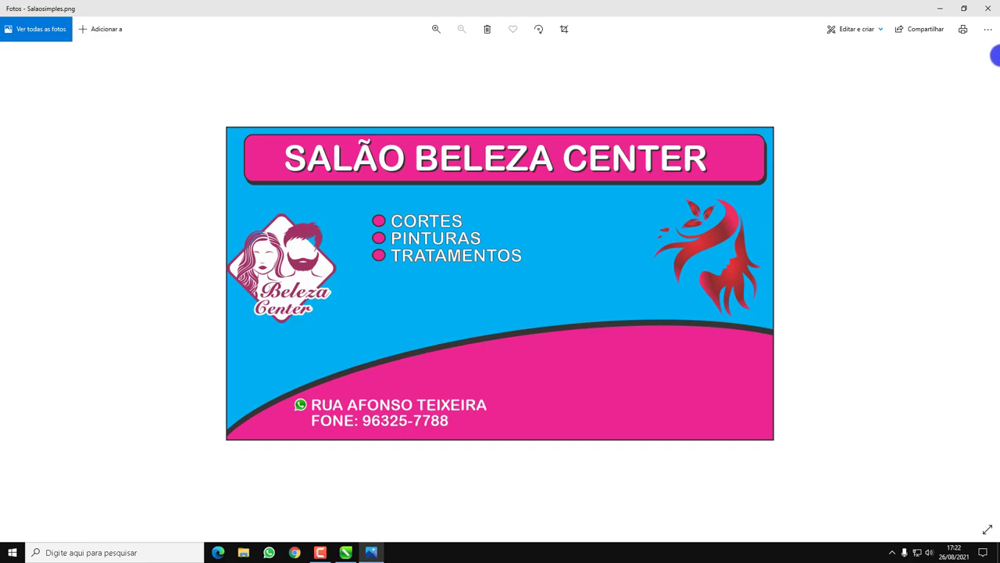
{"action": "left_click", "coordinate": [988, 8]}
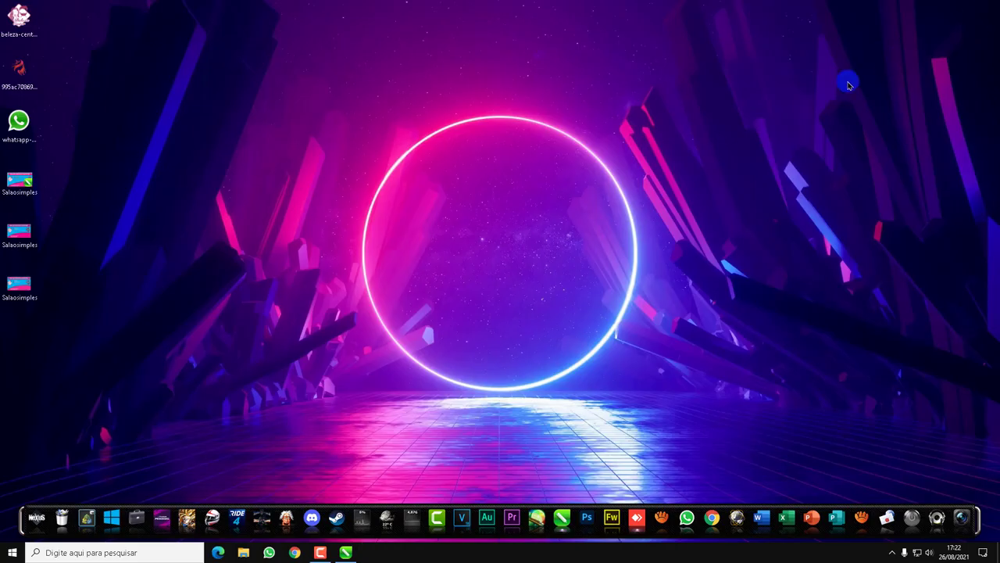